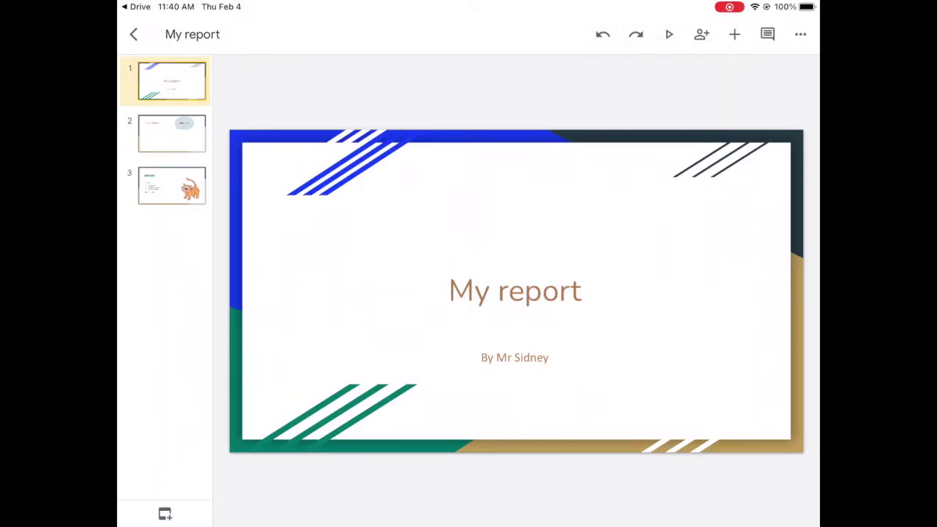
# - Look through the three slides of the finished "My report" presentation
pyautogui.click(172, 134)
pyautogui.click(173, 186)
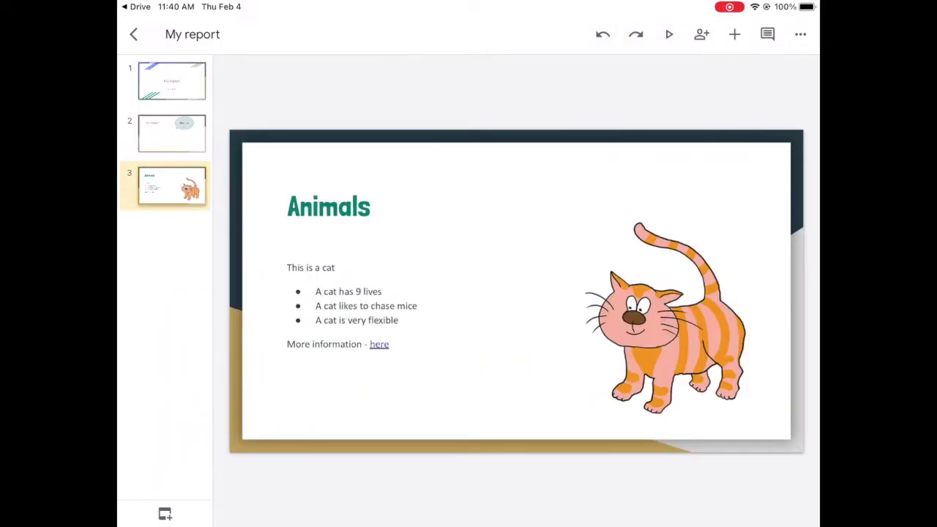
pyautogui.click(172, 80)
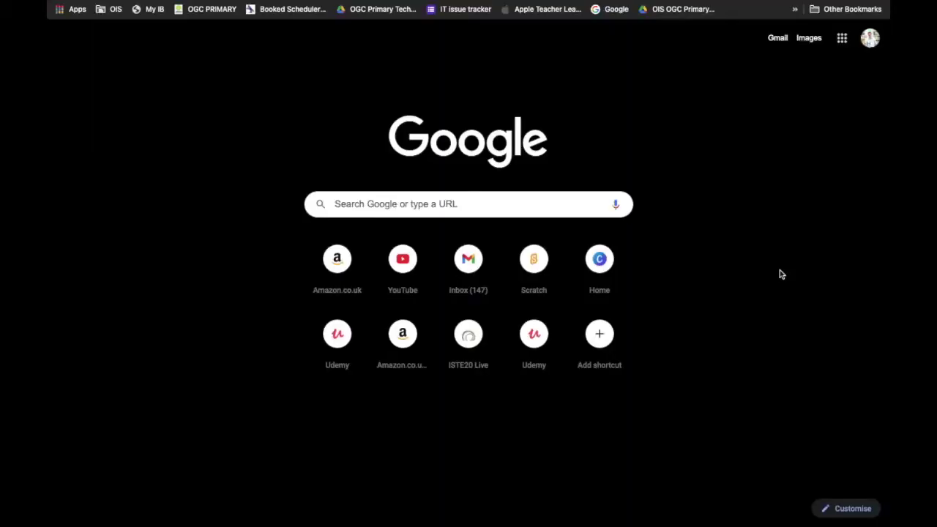
# - Go to Google Drive from the Google home page and create a blank Google Slides presentation
pyautogui.click(842, 41)
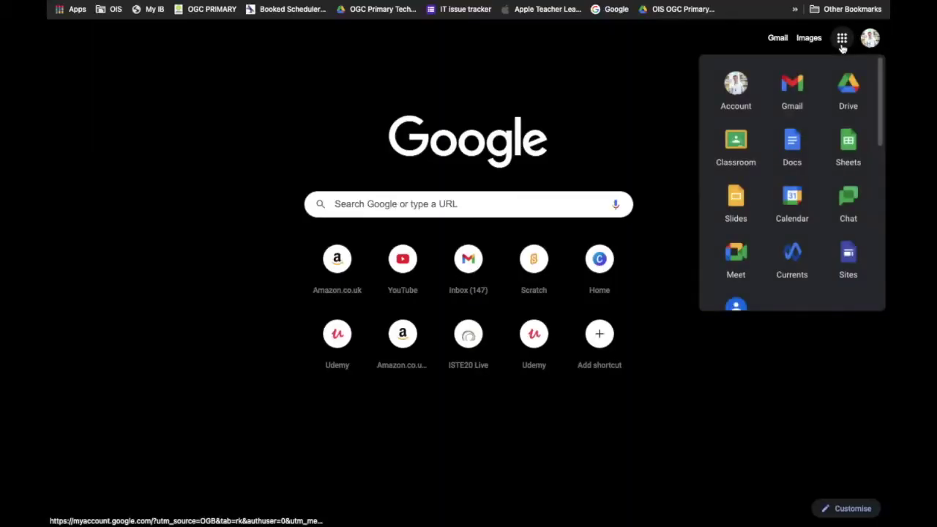
pyautogui.click(853, 90)
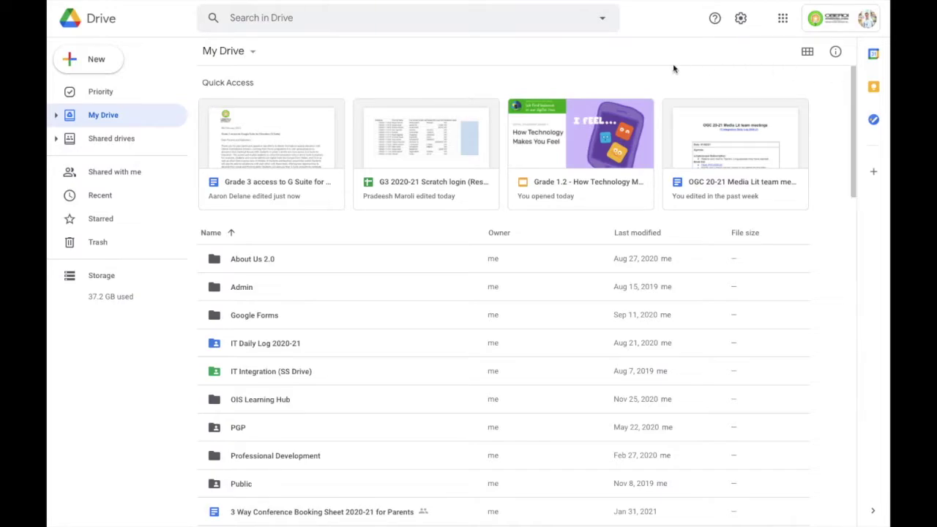
pyautogui.click(68, 59)
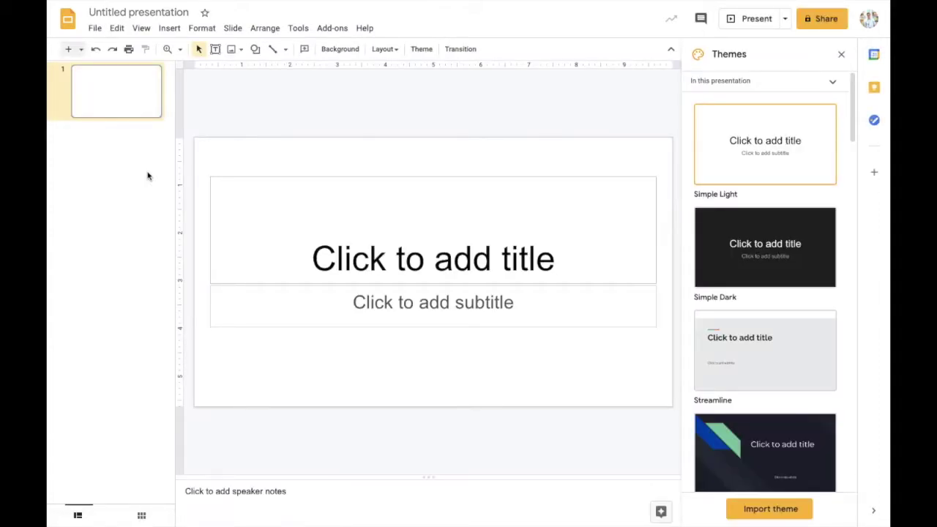
# - Try the Simple Dark, Streamline and Focus themes on the presentation
pyautogui.click(752, 232)
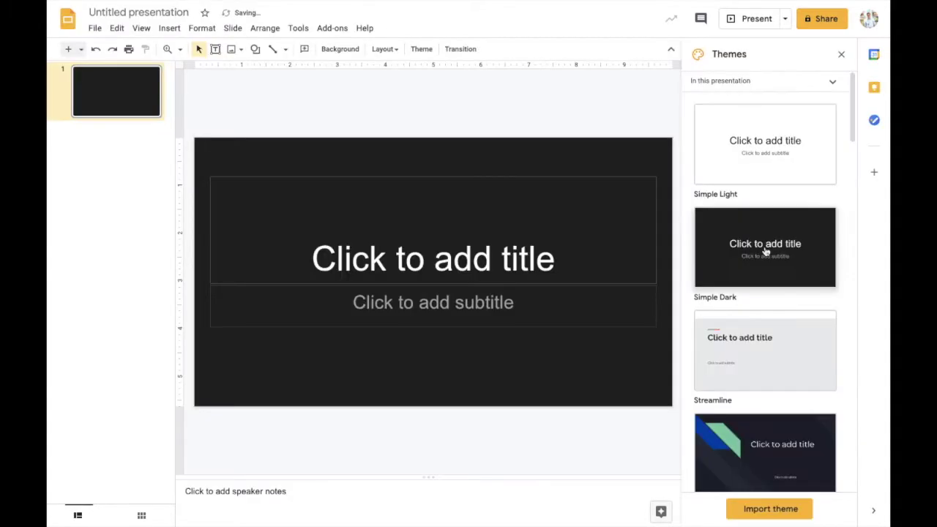
pyautogui.click(764, 331)
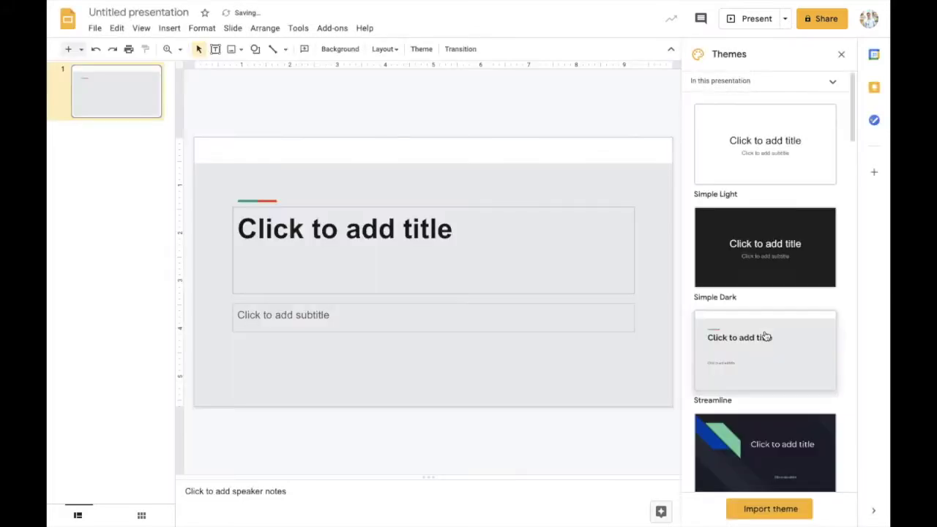
pyautogui.scroll(-1, 766, 336)
pyautogui.click(767, 396)
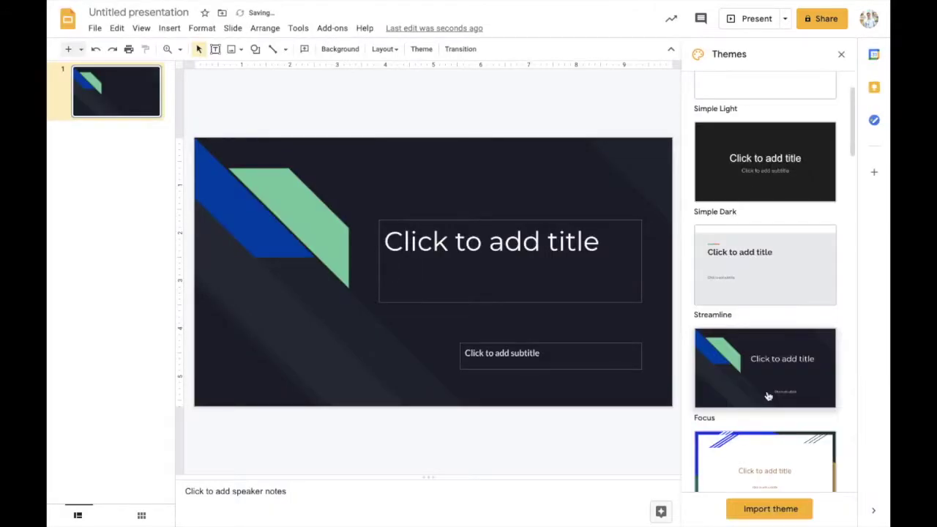
# - Apply the Shift theme to the presentation
pyautogui.scroll(-1, 767, 396)
pyautogui.click(768, 395)
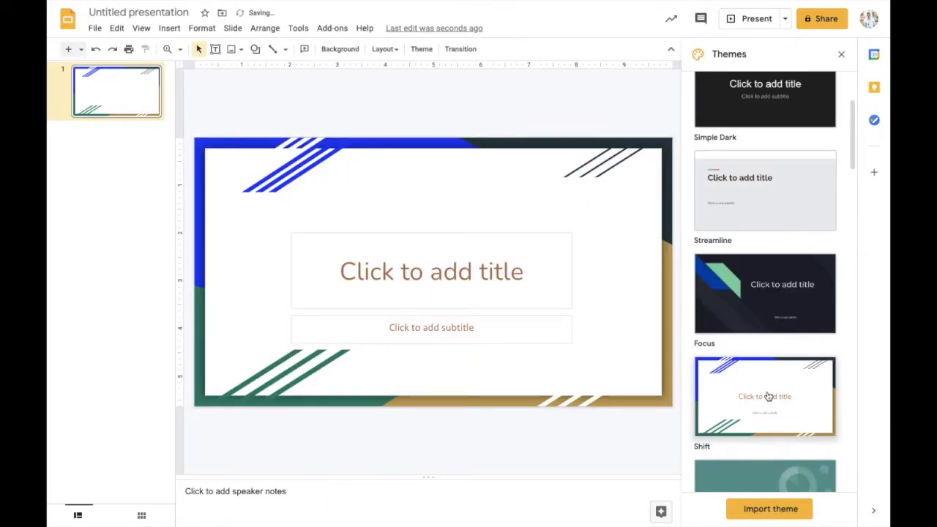
pyautogui.scroll(-2, 767, 396)
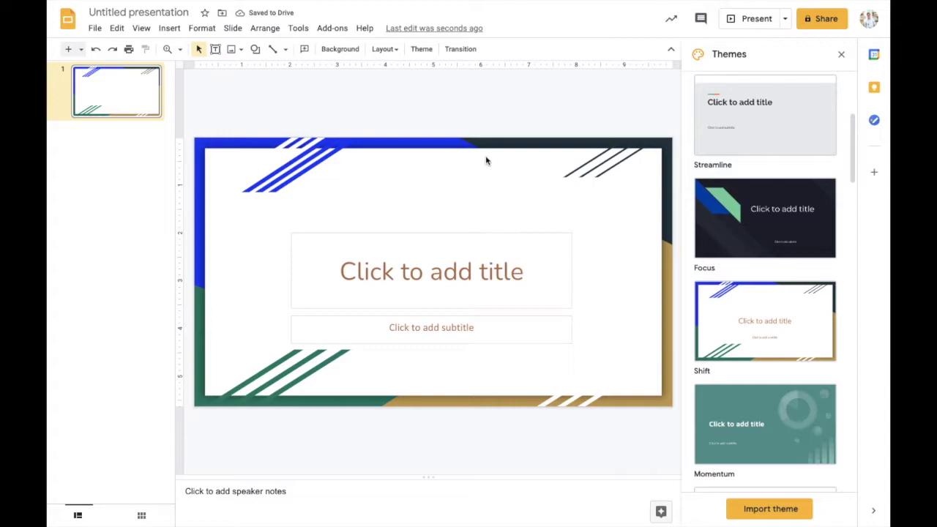
# - Enter "My Report" as the title of the first slide
pyautogui.click(398, 285)
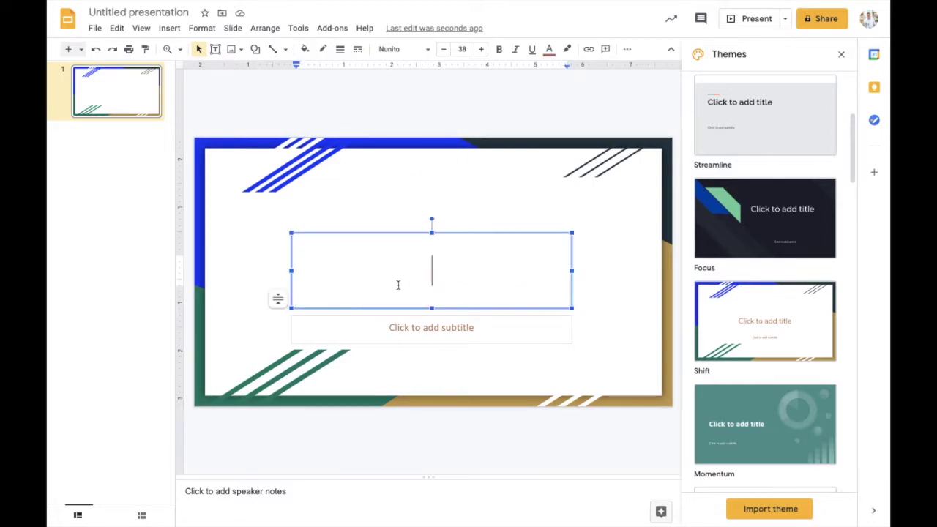
pyautogui.write('MY R')
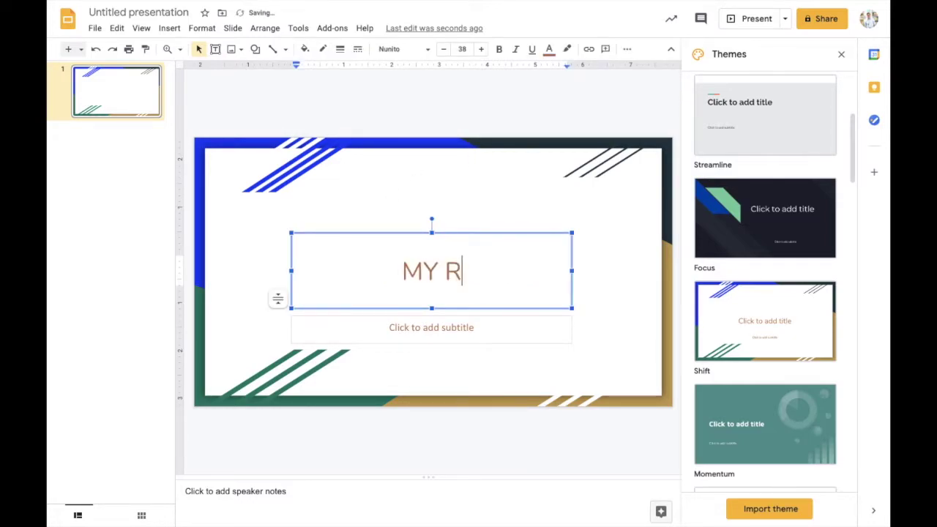
pyautogui.write('epor')
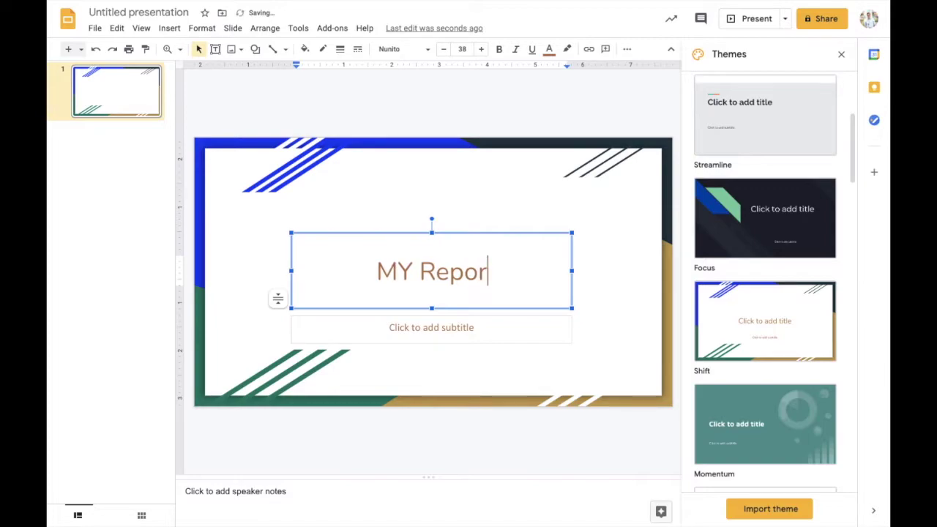
pyautogui.write('t')
pyautogui.press('Left')
pyautogui.press('Left')
pyautogui.press('Left')
pyautogui.press('Left')
pyautogui.press('Left')
pyautogui.press('Left')
pyautogui.press('Left')
pyautogui.press('BackSpace')
pyautogui.write('y')
# - Enter a byline with the author's name as the first slide's subtitle
pyautogui.click(446, 335)
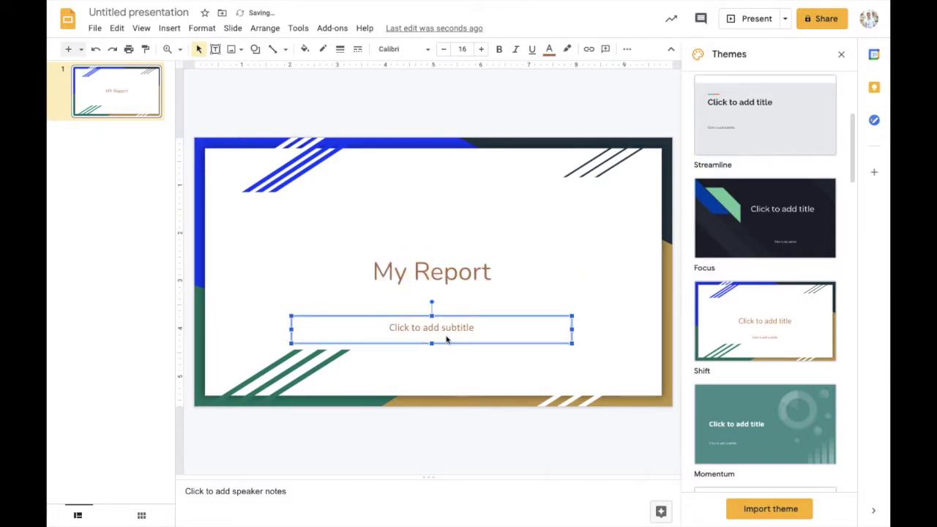
pyautogui.write('By Mr Sideny')
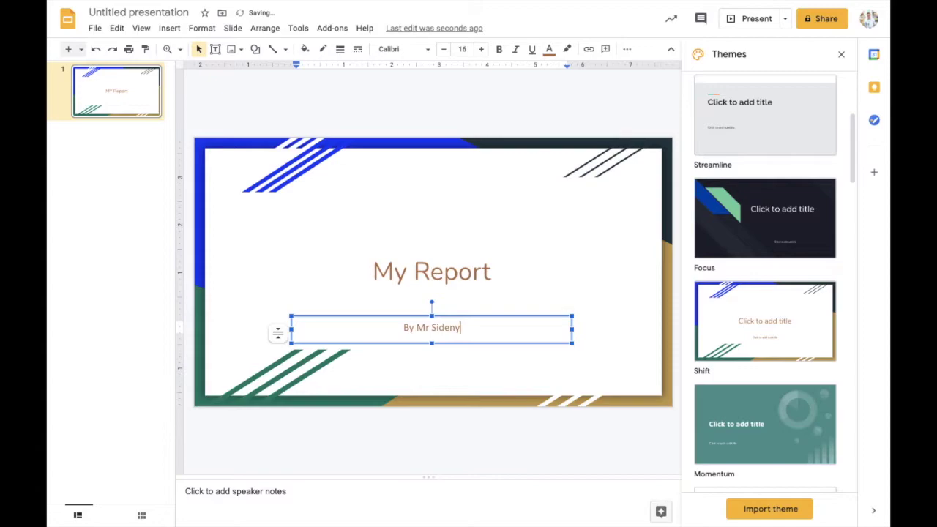
pyautogui.press('BackSpace')
pyautogui.press('BackSpace')
pyautogui.press('BackSpace')
pyautogui.write('ney')
pyautogui.click(255, 117)
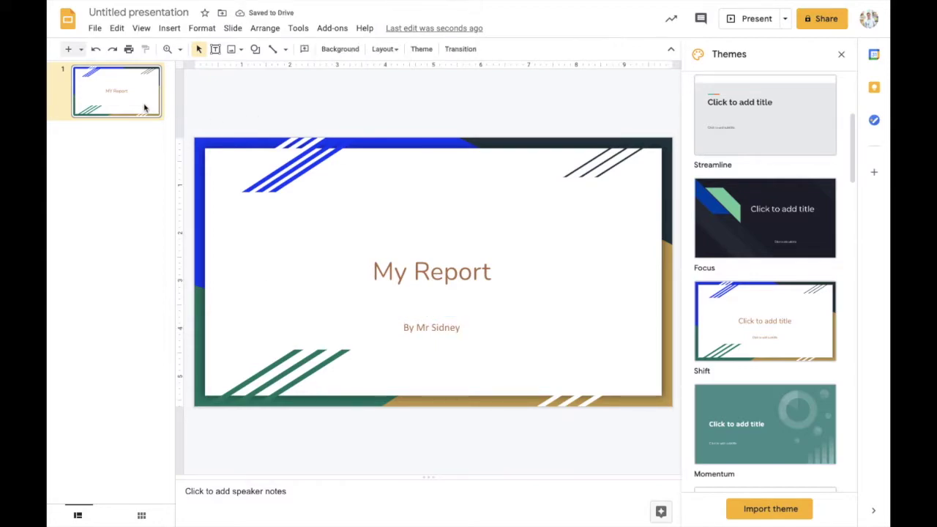
# - Add a second slide after the title slide and title it "Information"
pyautogui.rightClick(145, 108)
pyautogui.click(179, 221)
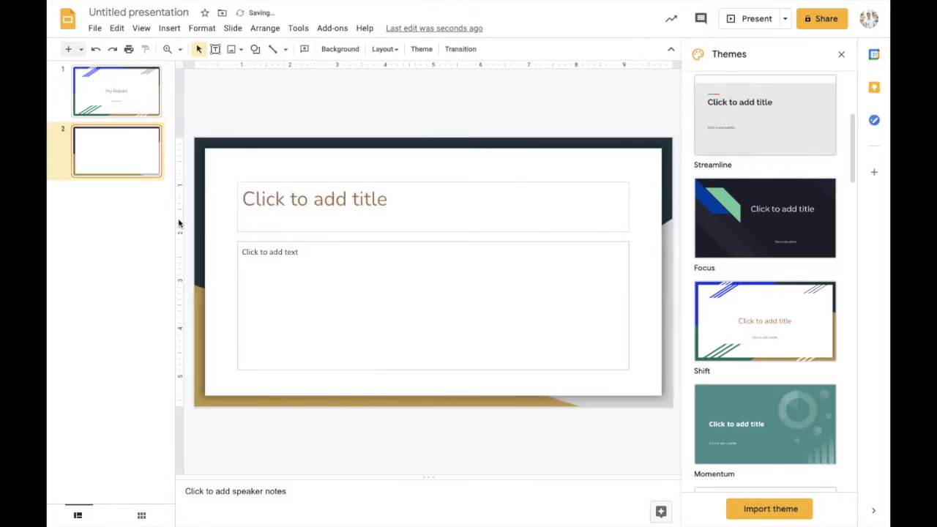
pyautogui.click(321, 206)
pyautogui.write('Information')
# - Try out filler text in the body of the Information slide and delete it
pyautogui.click(344, 272)
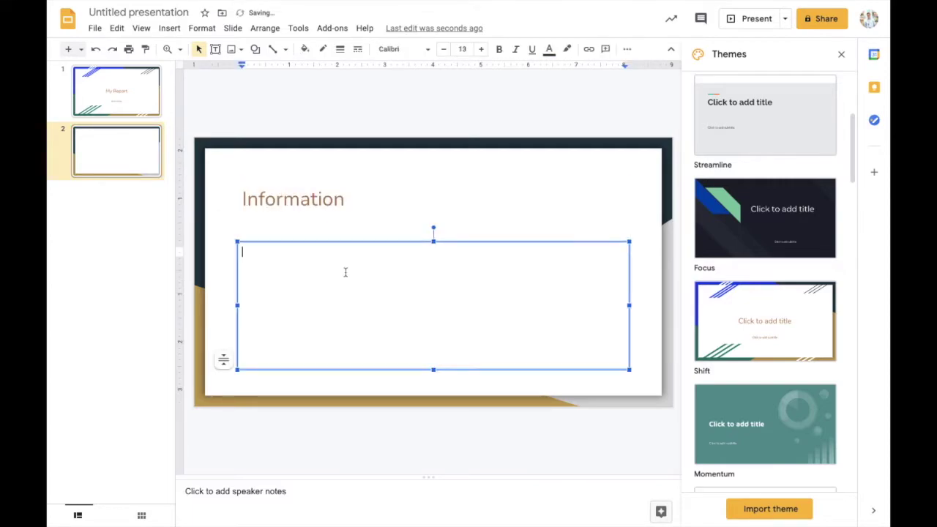
pyautogui.write('dksjksdkdkmmede')
pyautogui.press('BackSpace')
pyautogui.press('BackSpace')
pyautogui.press('BackSpace')
pyautogui.press('BackSpace')
pyautogui.press('BackSpace')
pyautogui.press('BackSpace')
pyautogui.press('BackSpace')
pyautogui.press('BackSpace')
pyautogui.press('BackSpace')
pyautogui.press('BackSpace')
# - Add a third slide and apply the "Title and two columns" layout to it
pyautogui.rightClick(123, 149)
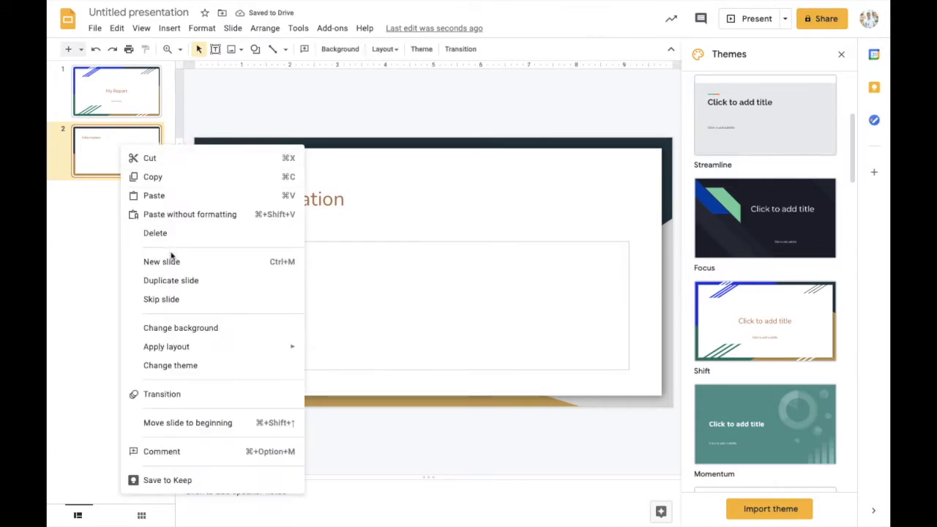
pyautogui.click(150, 260)
pyautogui.click(381, 51)
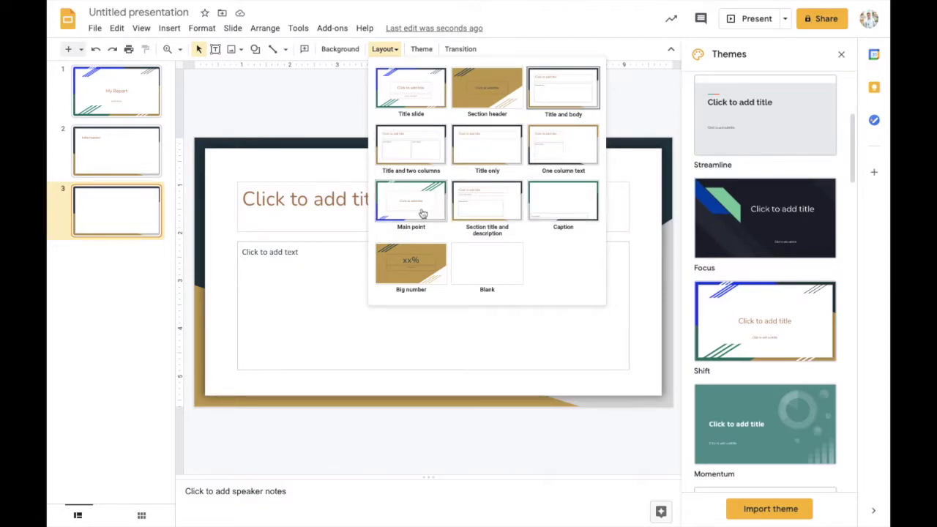
pyautogui.click(418, 160)
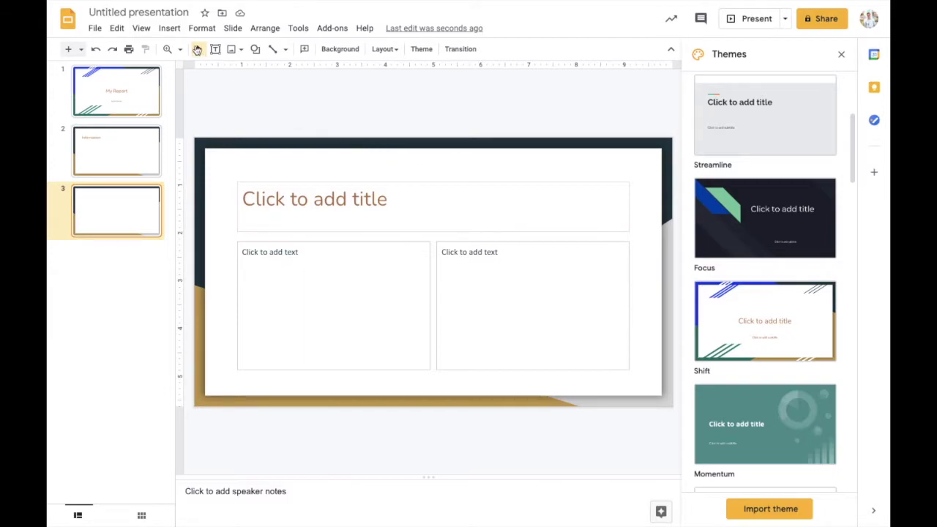
# - Search the web for "animal clipart" images and insert the red horse picture on the third slide
pyautogui.click(174, 31)
pyautogui.moveTo(192, 50)
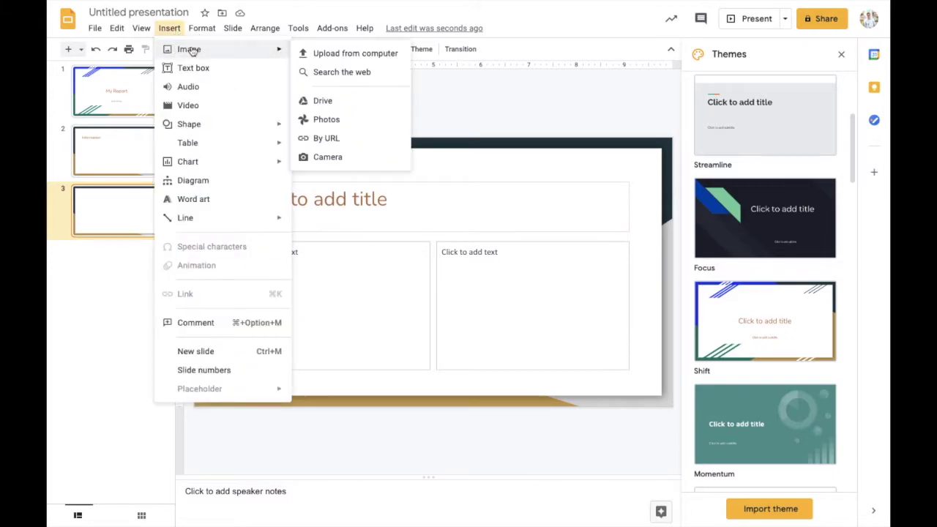
pyautogui.click(359, 75)
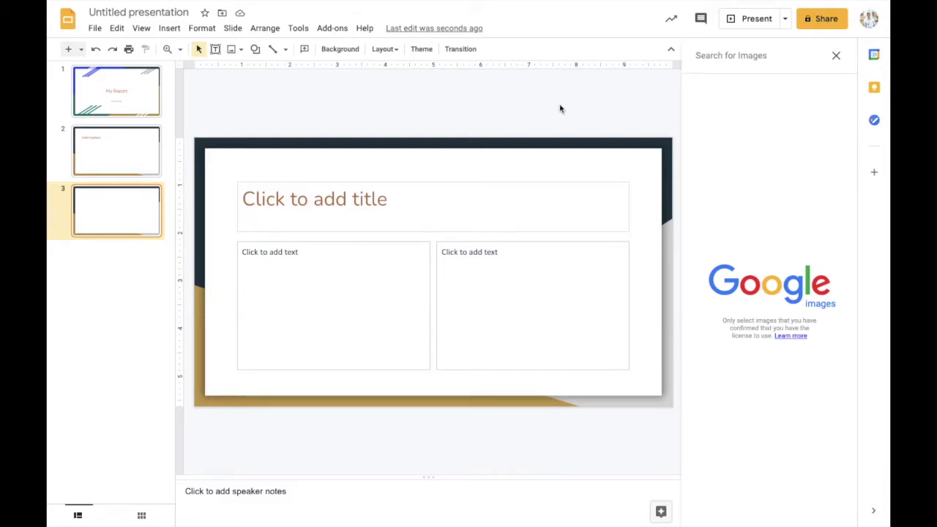
pyautogui.write('animal')
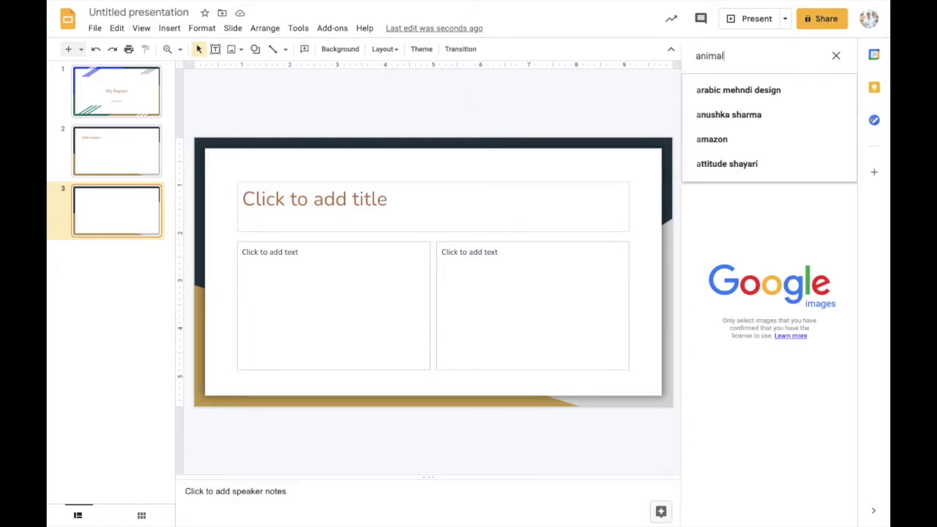
pyautogui.write(' clip')
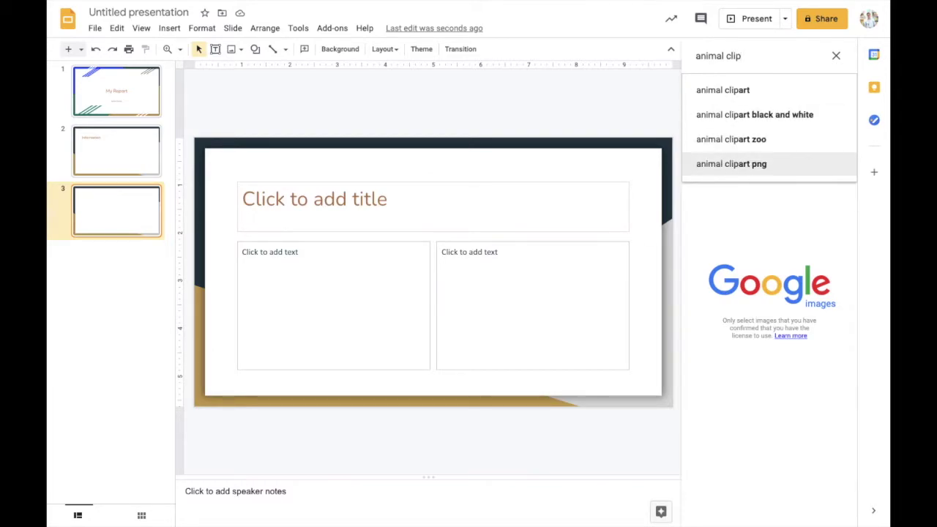
pyautogui.press('Up')
pyautogui.press('Up')
pyautogui.press('Up')
pyautogui.press('Return')
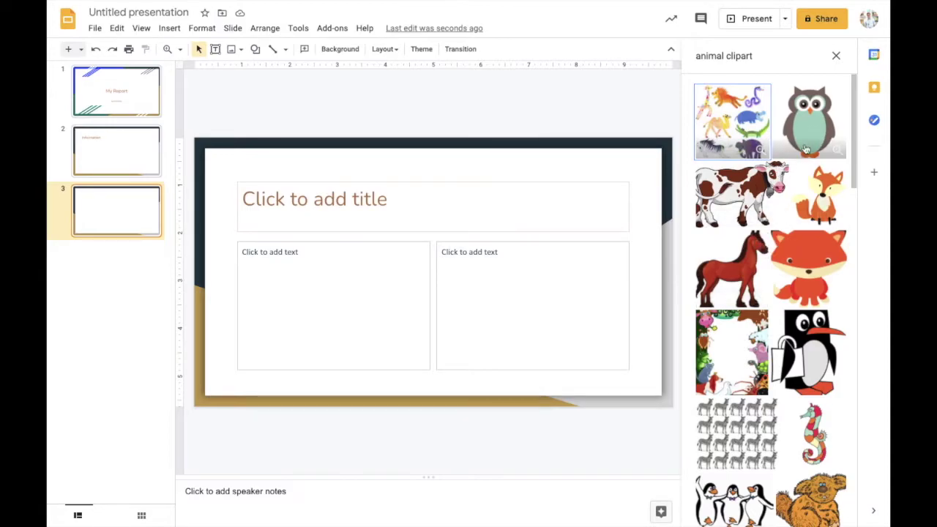
pyautogui.click(733, 270)
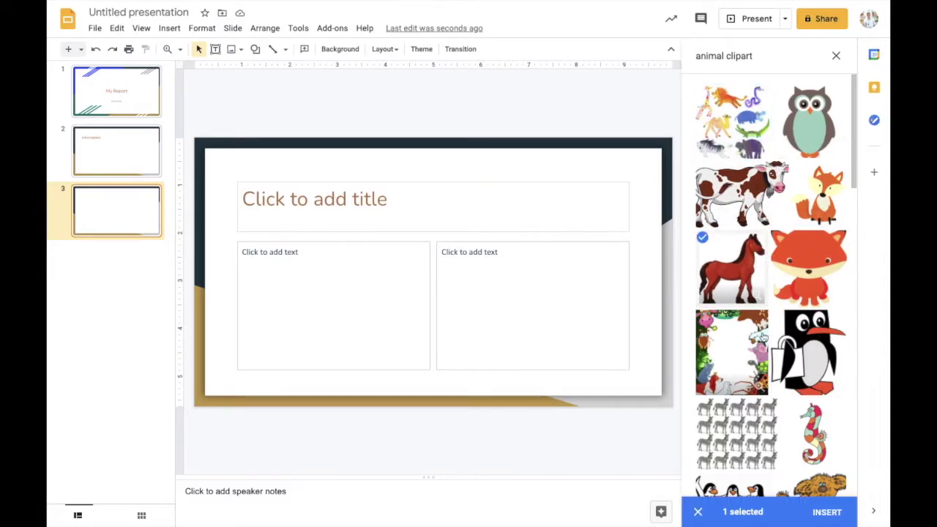
pyautogui.click(823, 516)
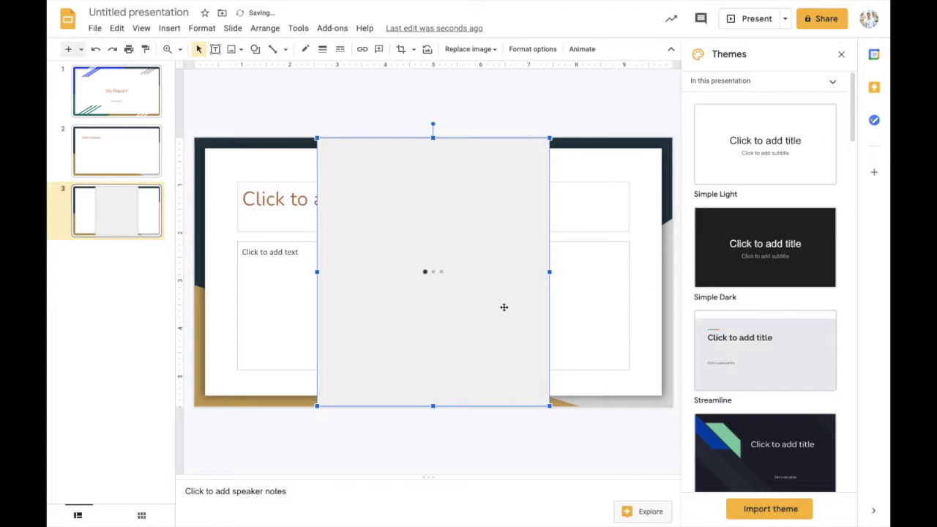
# - Shrink the horse picture to about half the slide's height and place it over the right-hand column
pyautogui.moveTo(544, 404); pyautogui.dragTo(109, 376)
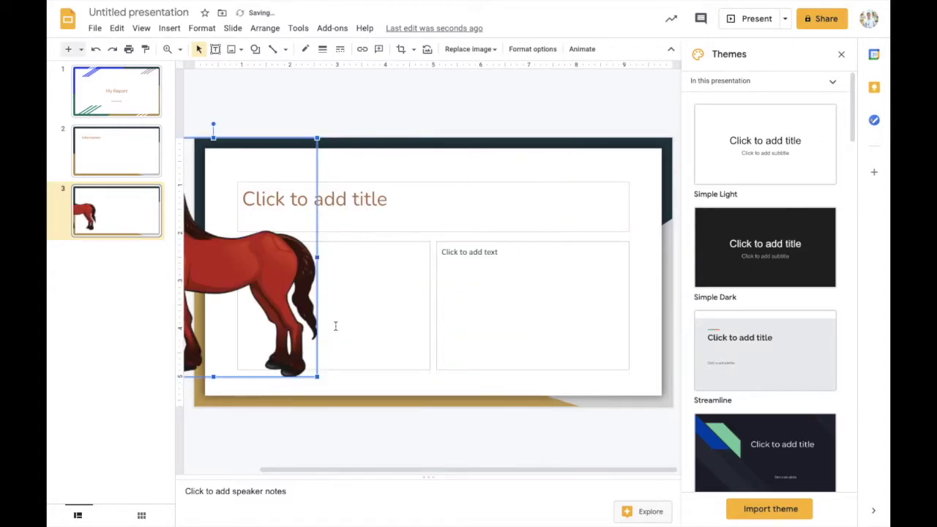
pyautogui.moveTo(278, 278); pyautogui.dragTo(617, 294)
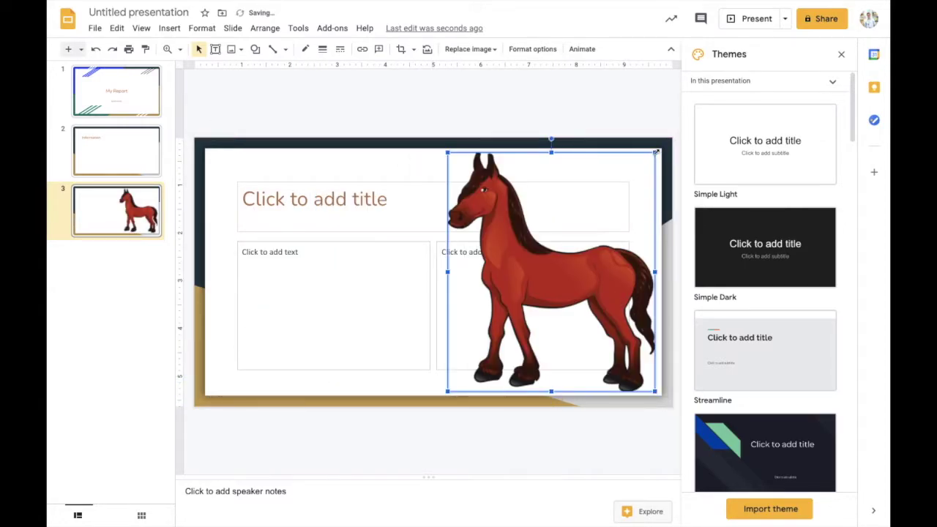
pyautogui.moveTo(656, 152); pyautogui.dragTo(551, 256)
pyautogui.moveTo(516, 309); pyautogui.dragTo(553, 294)
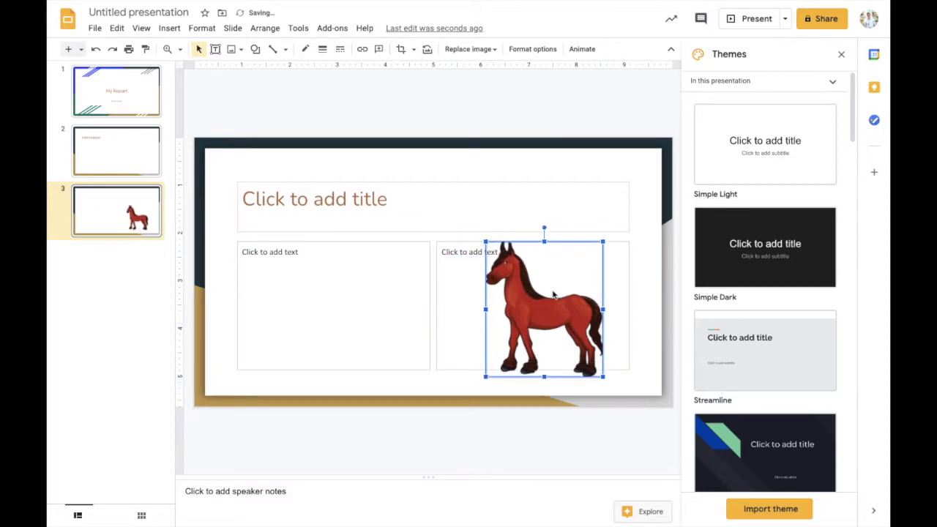
# - Delete the right-hand text placeholder behind the horse and shift the picture slightly to the left
pyautogui.click(472, 313)
pyautogui.click(442, 245)
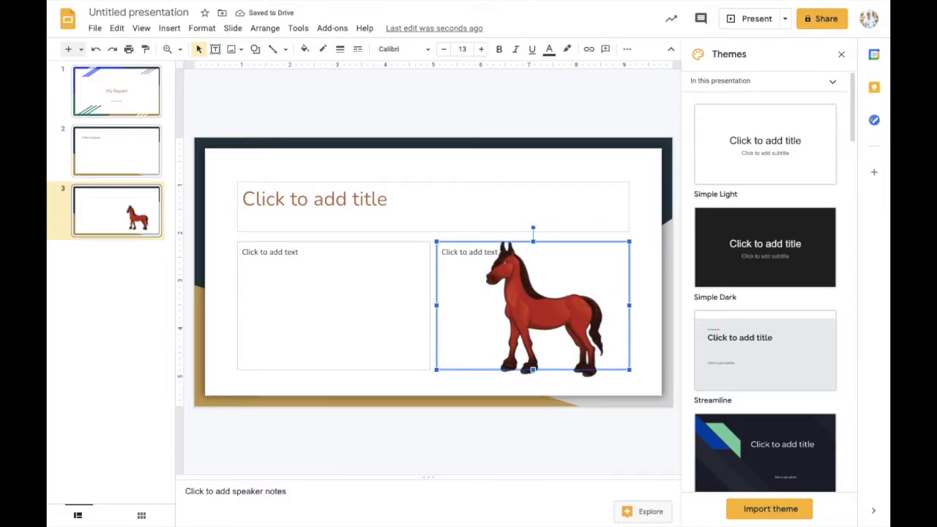
pyautogui.press('Delete')
pyautogui.moveTo(518, 332); pyautogui.dragTo(504, 329)
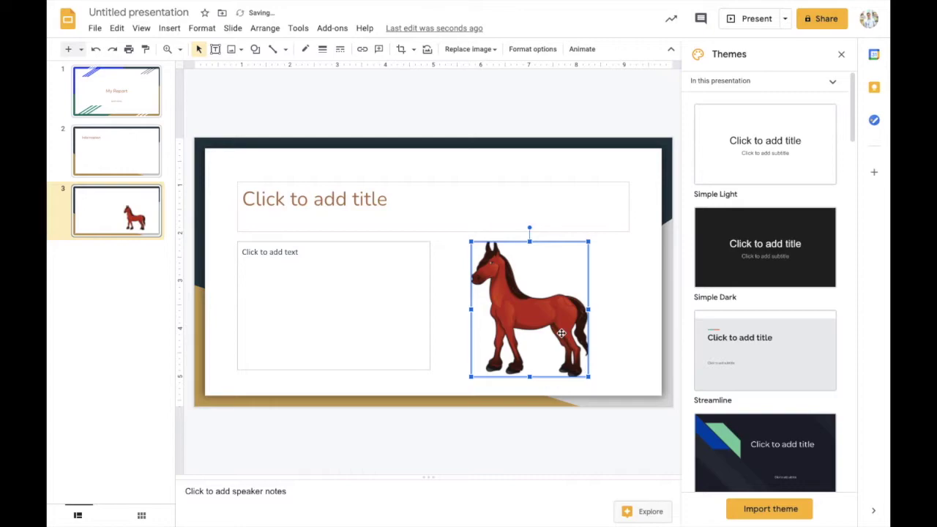
# - Title the third slide "Animals" and enter "This is a horse" in its body text box
pyautogui.click(419, 213)
pyautogui.write('Animals')
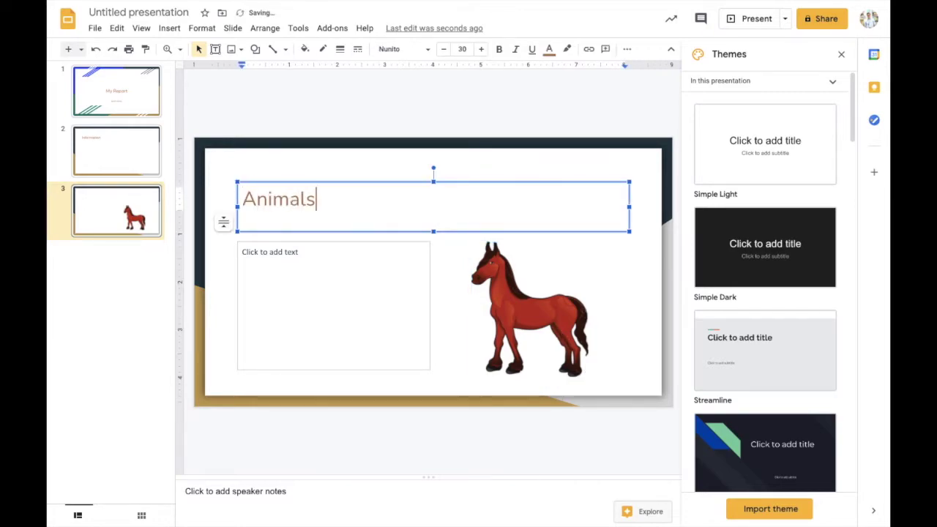
pyautogui.click(382, 271)
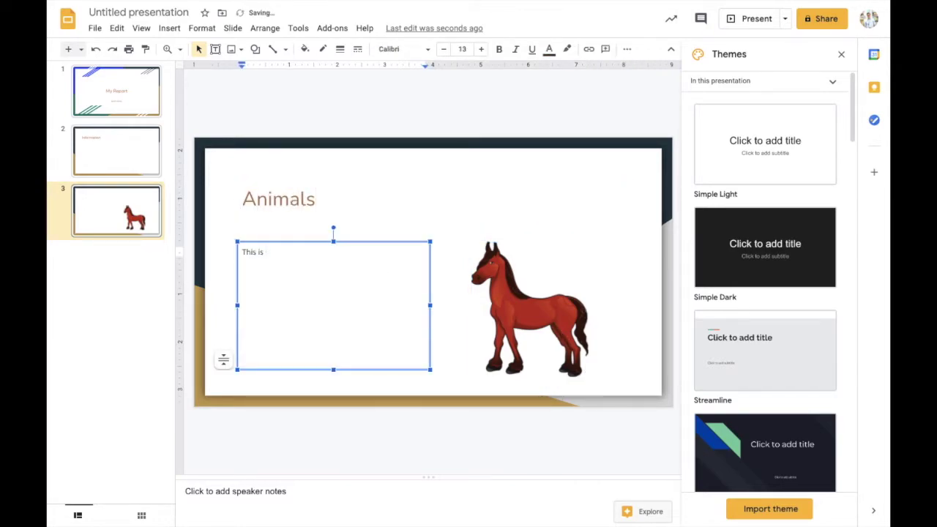
# - Add a fourth slide with the "Section header" layout and title it "The End"
pyautogui.rightClick(111, 238)
pyautogui.click(140, 294)
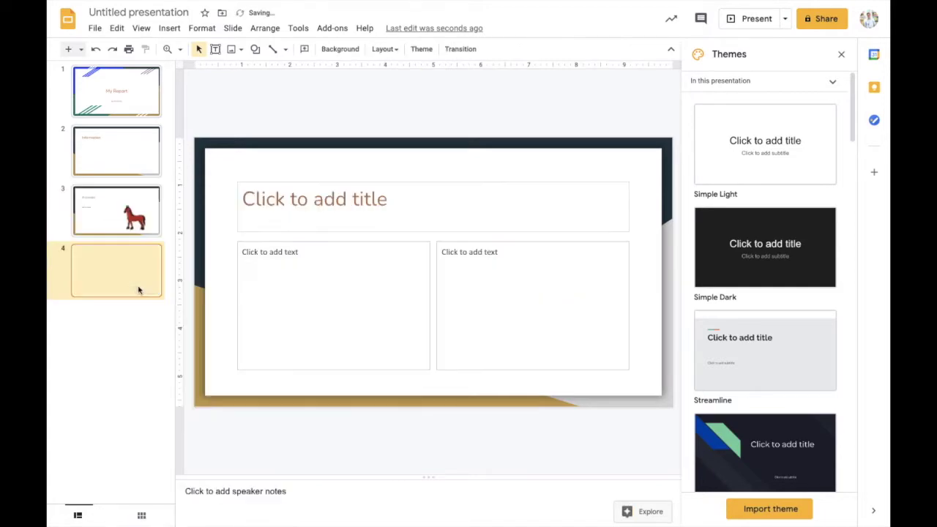
pyautogui.click(382, 52)
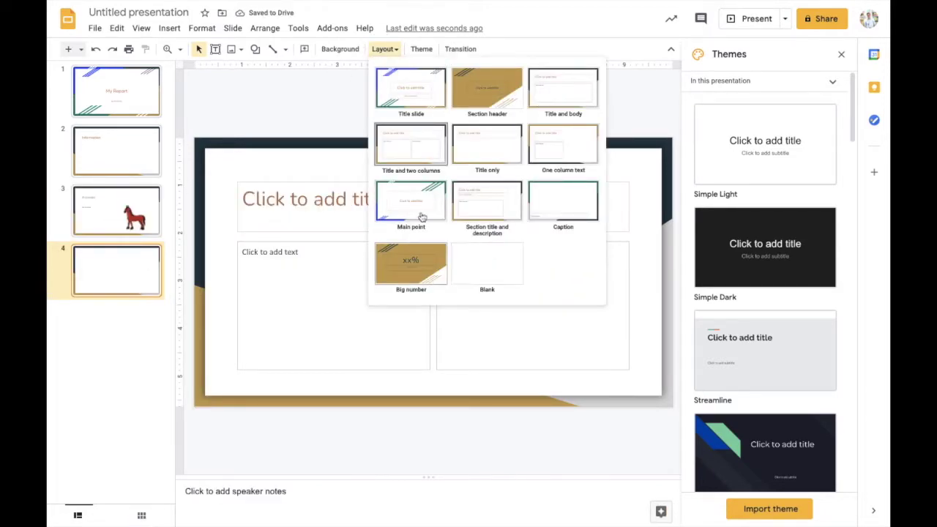
pyautogui.click(476, 93)
pyautogui.click(414, 269)
pyautogui.write('The End')
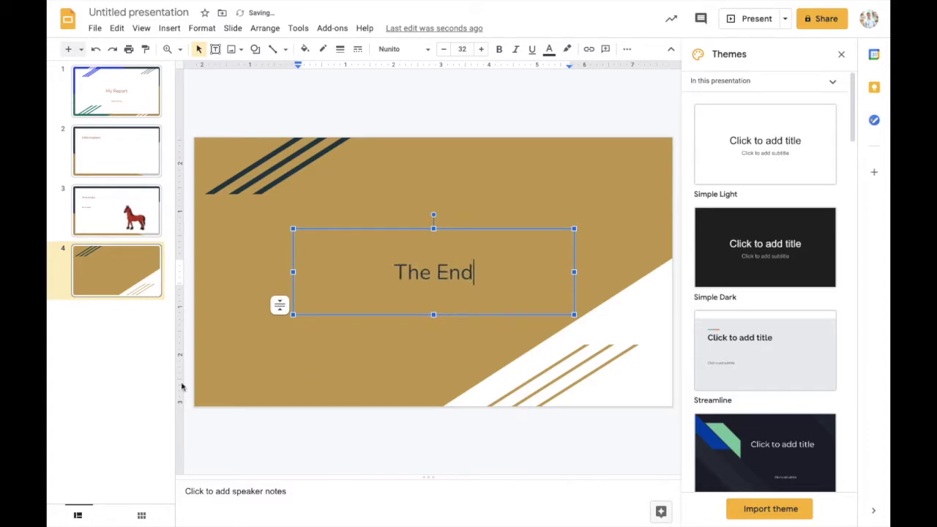
pyautogui.click(131, 362)
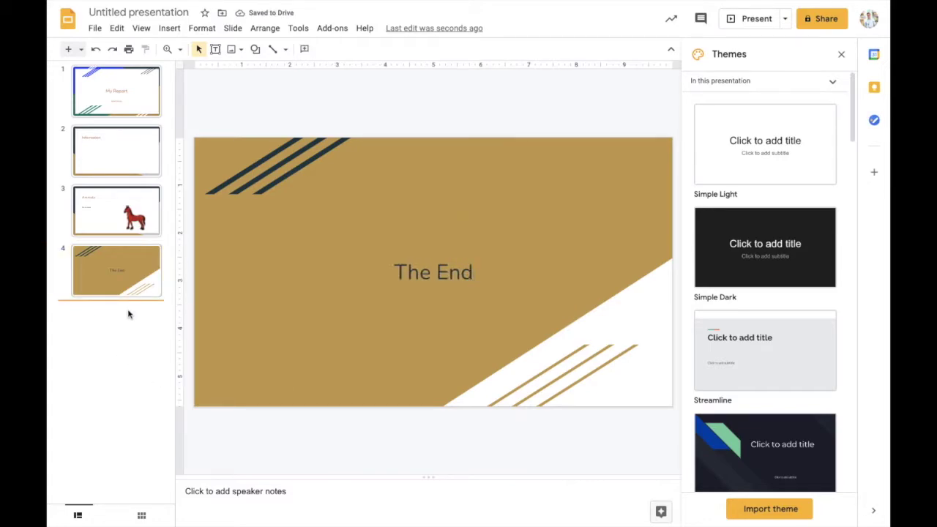
# - Set the "Information" title on the second slide to the Englebert font at size 48
pyautogui.click(134, 143)
pyautogui.click(344, 198)
pyautogui.moveTo(343, 198); pyautogui.dragTo(243, 198)
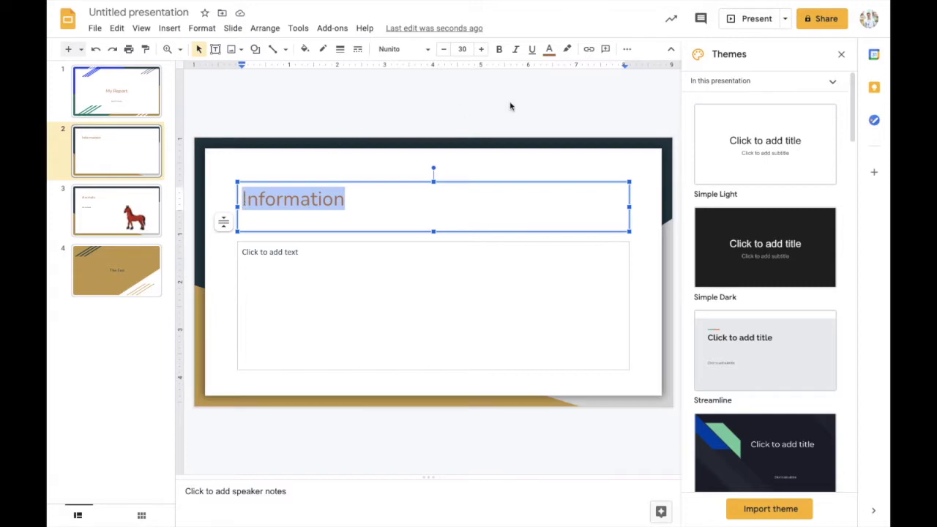
pyautogui.click(433, 55)
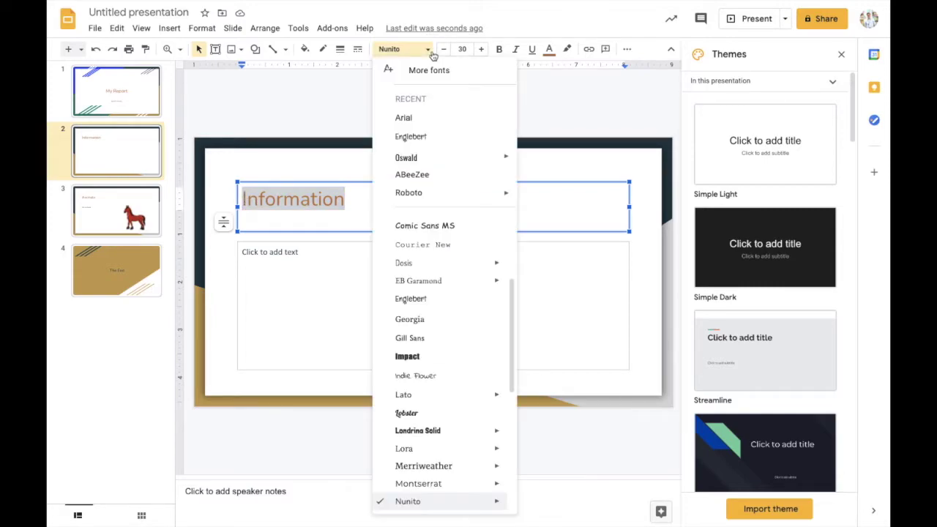
pyautogui.click(439, 137)
pyautogui.click(481, 50)
pyautogui.click(481, 50)
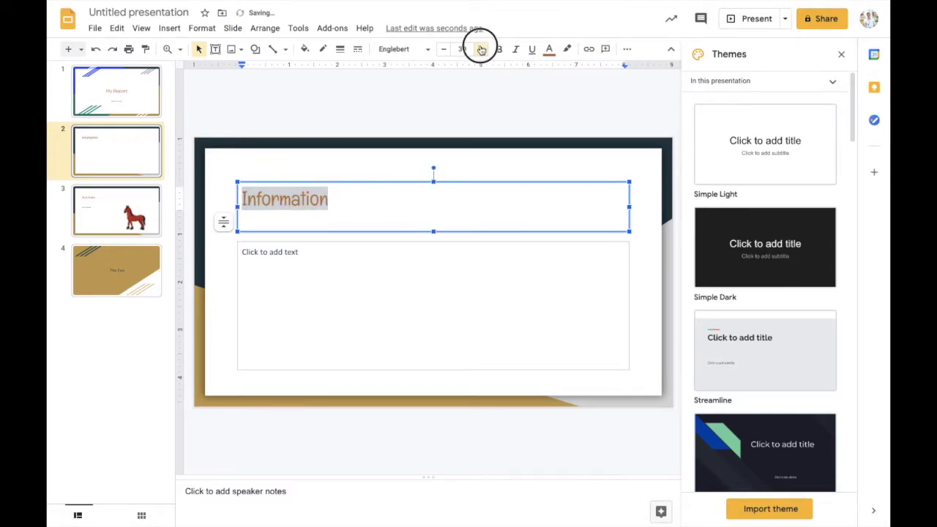
pyautogui.click(480, 50)
pyautogui.click(480, 50)
pyautogui.click(466, 51)
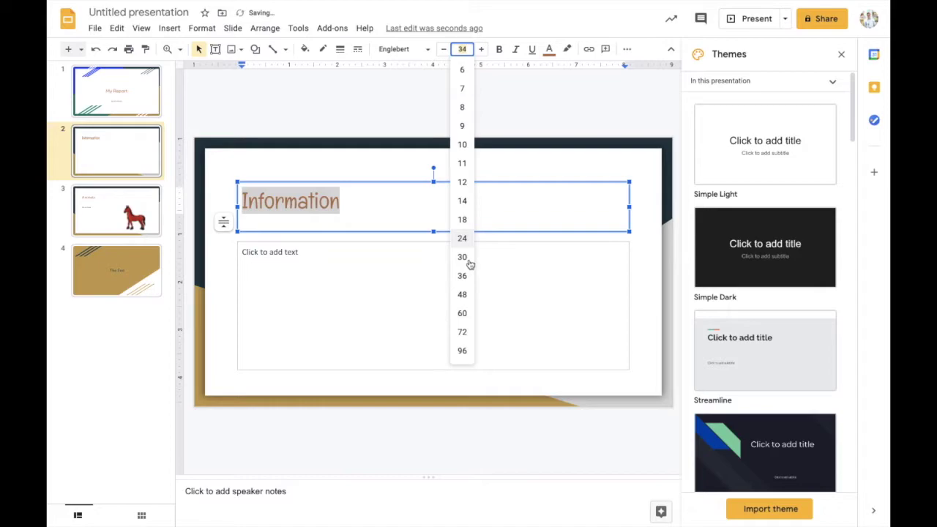
pyautogui.click(462, 294)
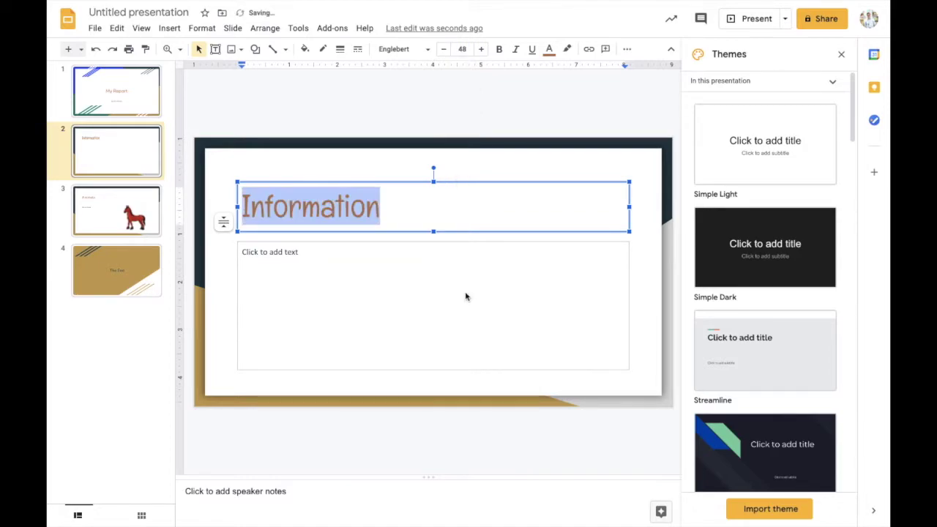
# - Colour the "Information" title in the theme's dark green and make it bold
pyautogui.click(549, 49)
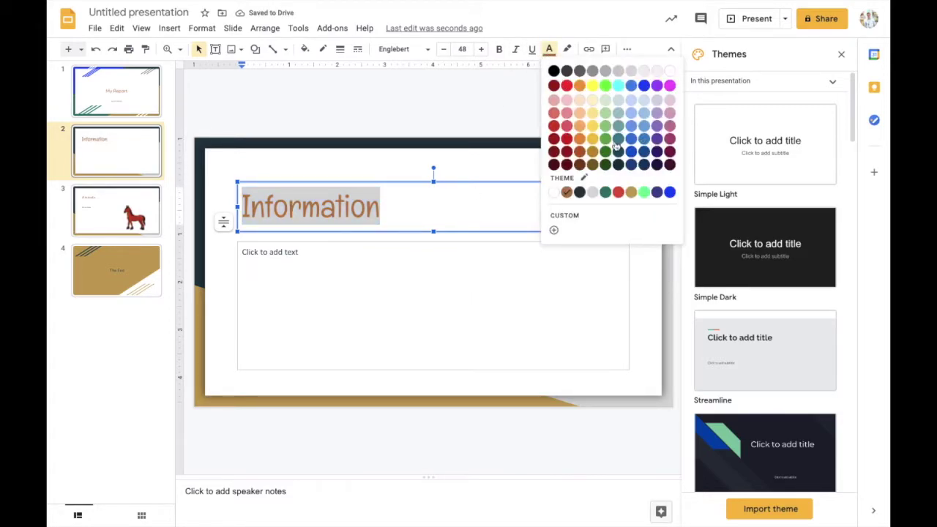
pyautogui.click(607, 191)
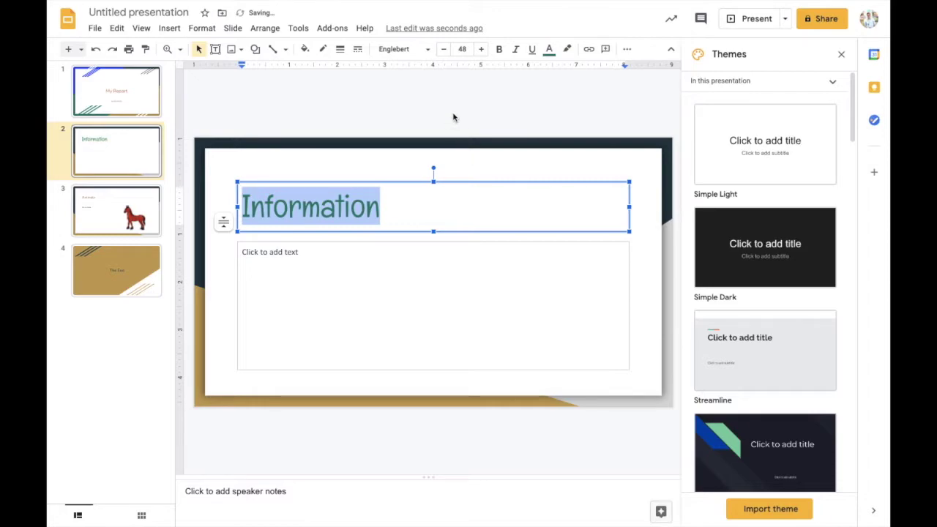
pyautogui.click(498, 49)
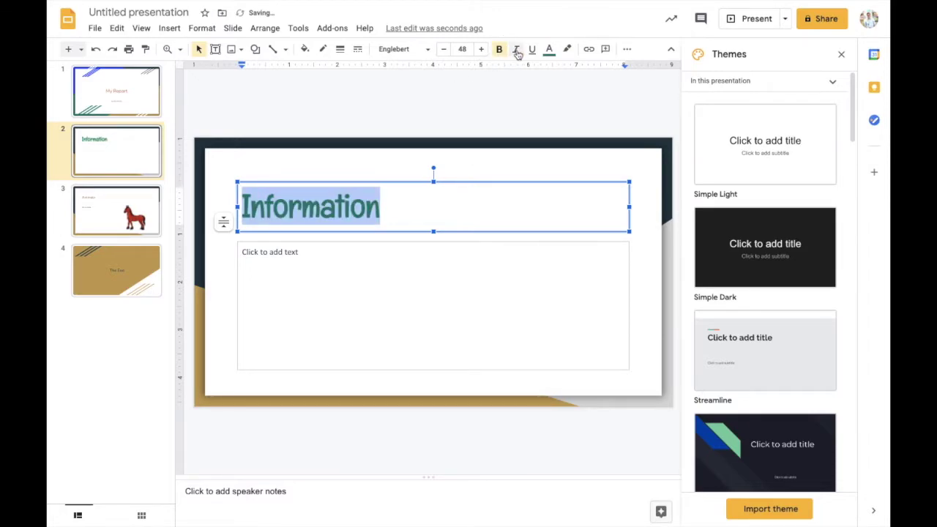
# - Try italic and underline formatting on the "Information" title and remove both
pyautogui.click(516, 49)
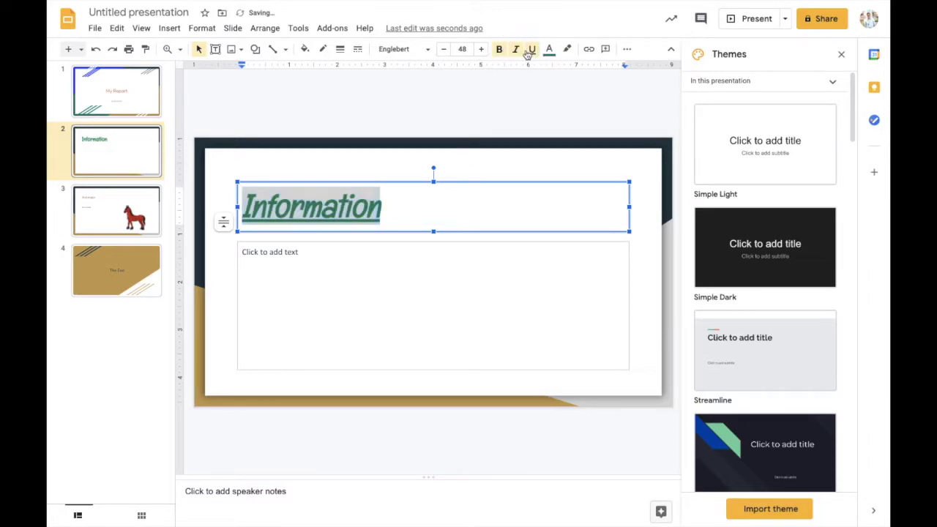
pyautogui.click(518, 49)
pyautogui.click(512, 127)
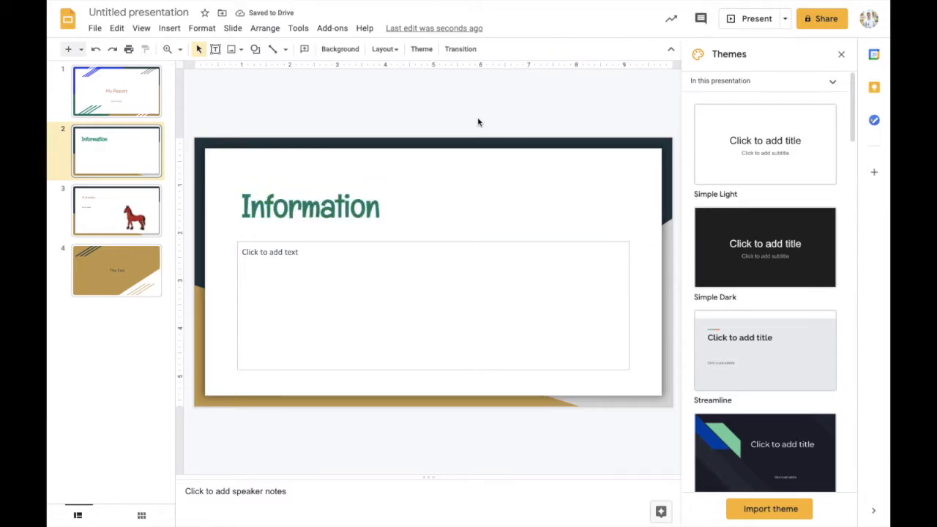
# - Insert a rounded rectangular callout on the second slide and enlarge it to about half the slide's width
pyautogui.click(255, 49)
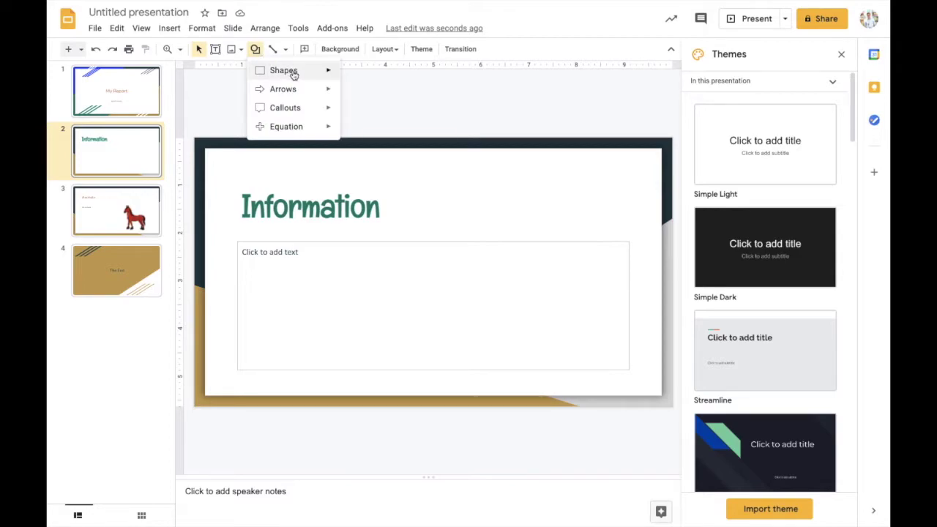
pyautogui.moveTo(294, 75)
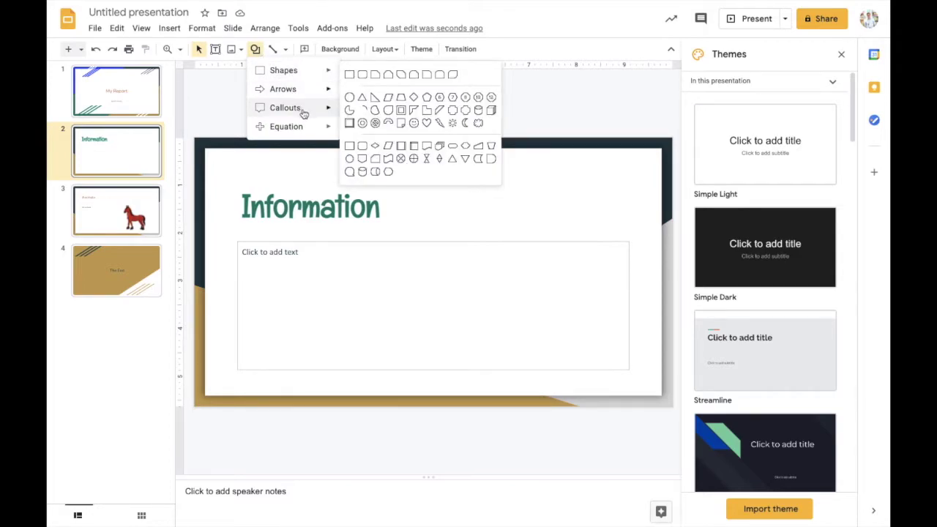
pyautogui.moveTo(304, 114)
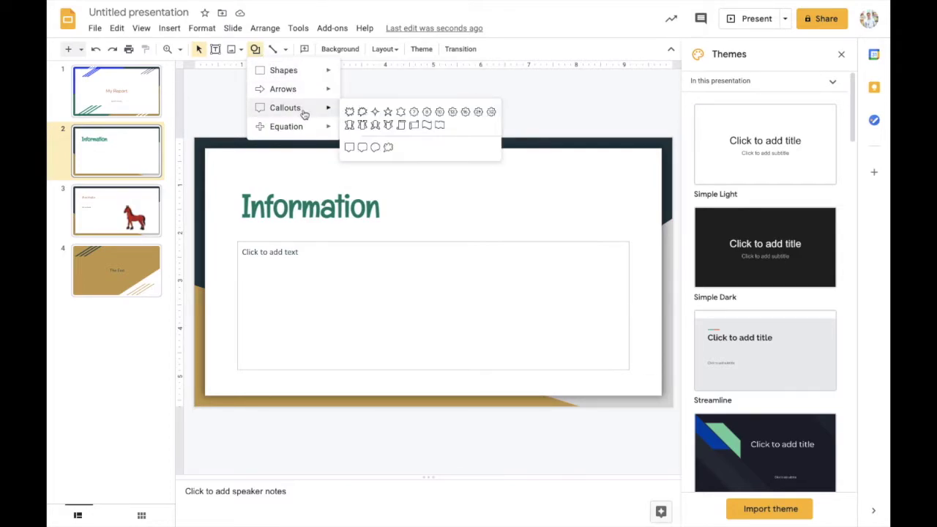
pyautogui.click(362, 148)
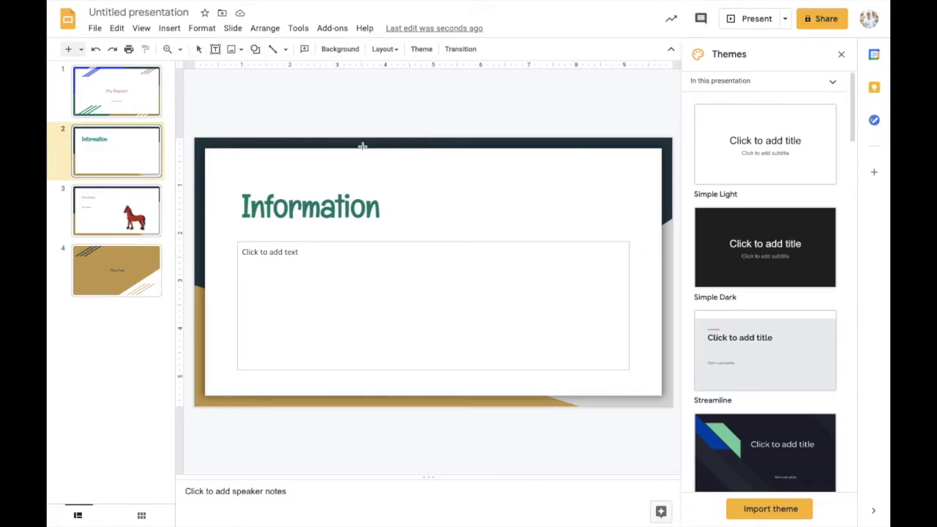
pyautogui.click(289, 251)
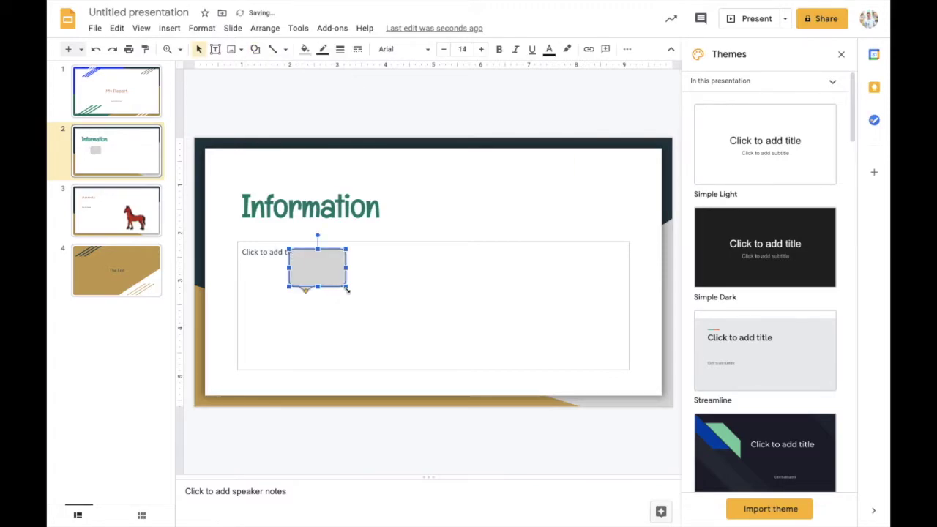
pyautogui.moveTo(347, 288); pyautogui.dragTo(507, 329)
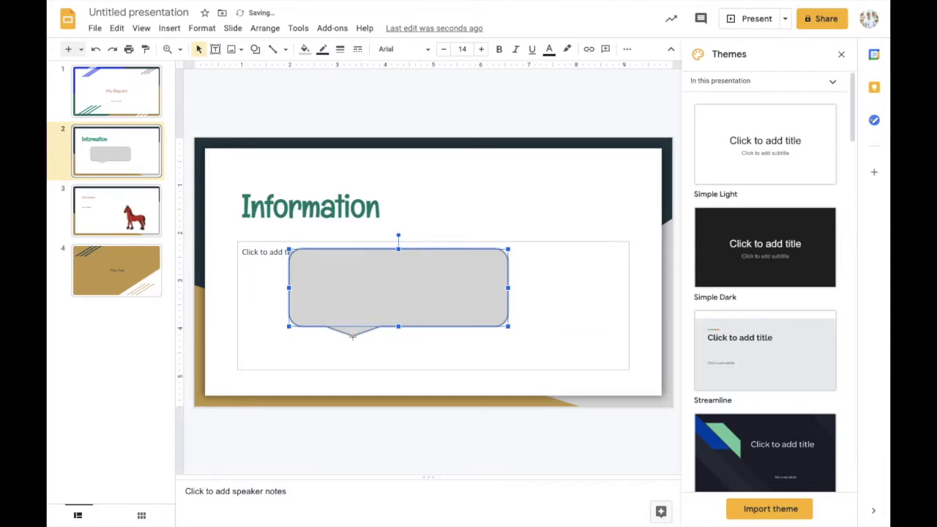
# - Move the callout to the right of the "Information" title and shape its tail into a short point toward the lower left
pyautogui.moveTo(352, 335); pyautogui.dragTo(310, 350)
pyautogui.moveTo(352, 286); pyautogui.dragTo(486, 194)
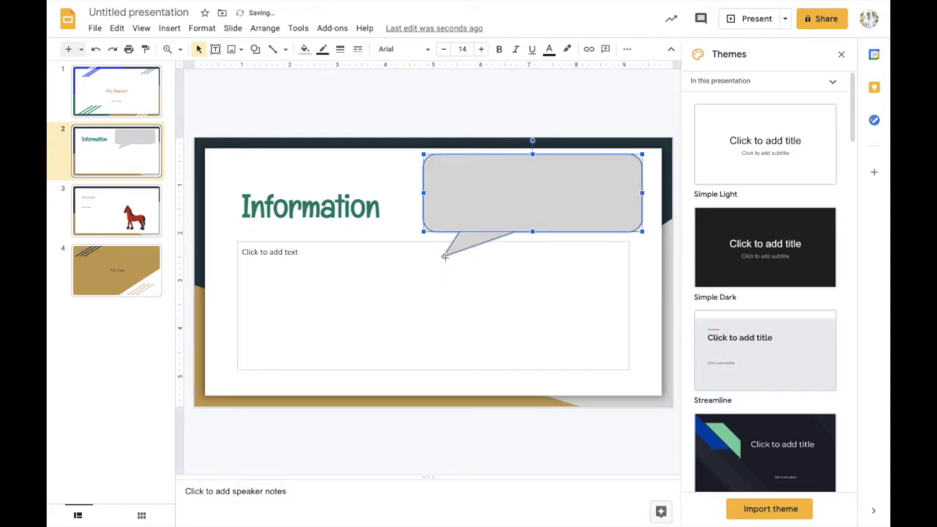
pyautogui.moveTo(444, 256); pyautogui.dragTo(440, 243)
# - Enter "Did you know?" in the callout and format the text in Oswald at size 30
pyautogui.click(459, 201)
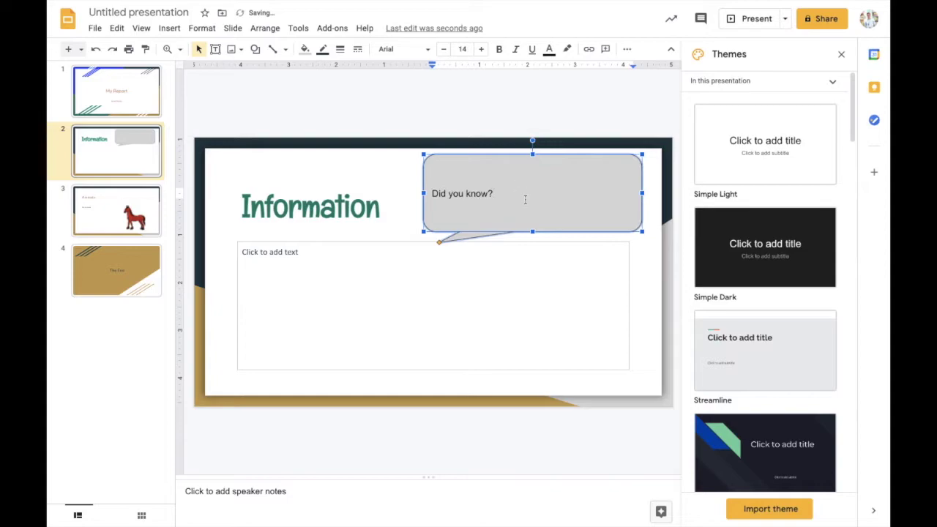
pyautogui.press('super+a')
pyautogui.click(427, 54)
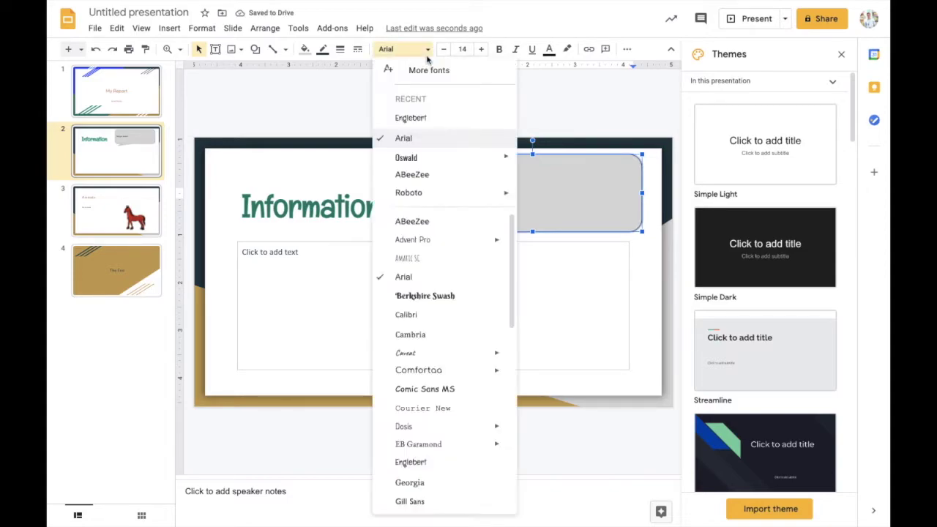
pyautogui.click(429, 158)
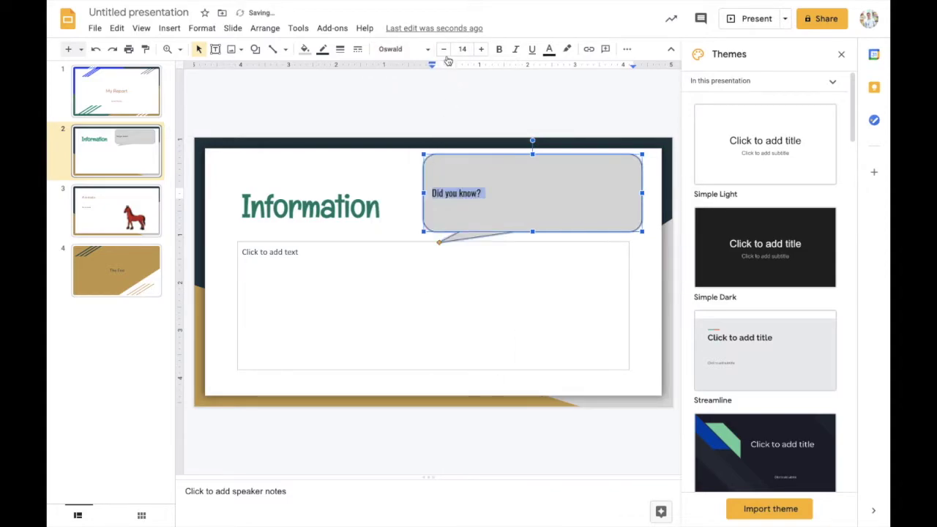
pyautogui.click(470, 49)
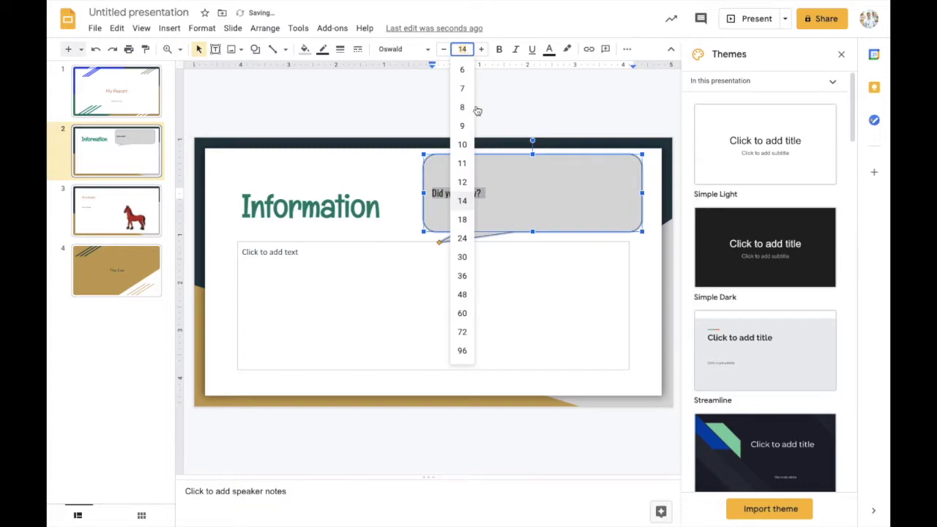
pyautogui.click(462, 274)
pyautogui.click(382, 108)
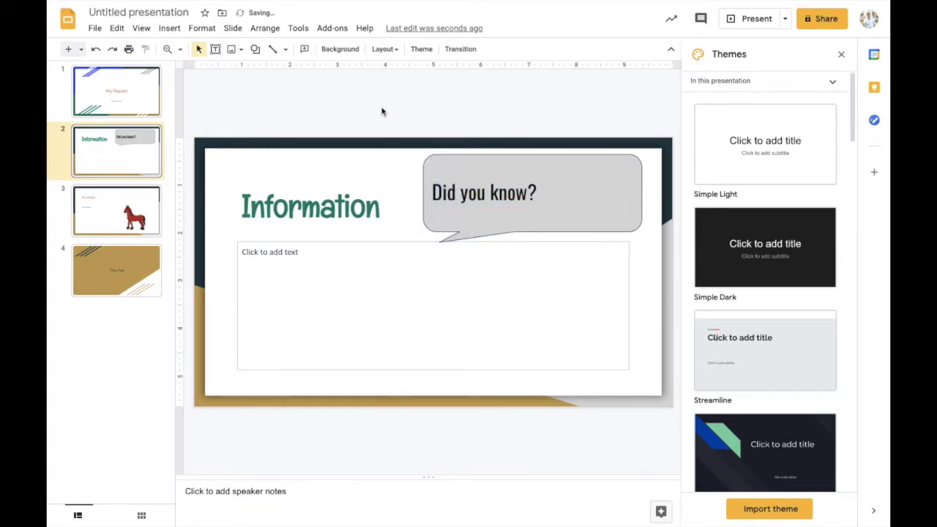
# - Fill the "Did you know?" callout with a solid light blue
pyautogui.click(451, 210)
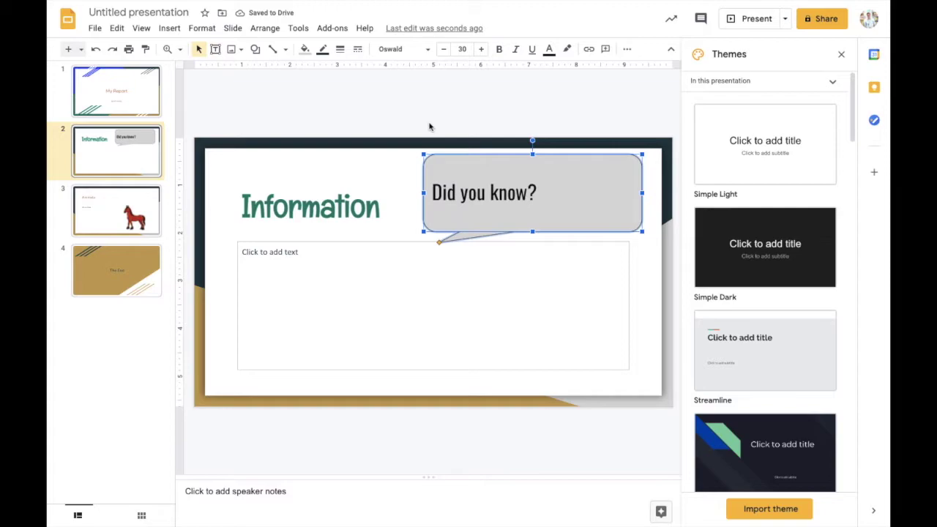
pyautogui.click(306, 50)
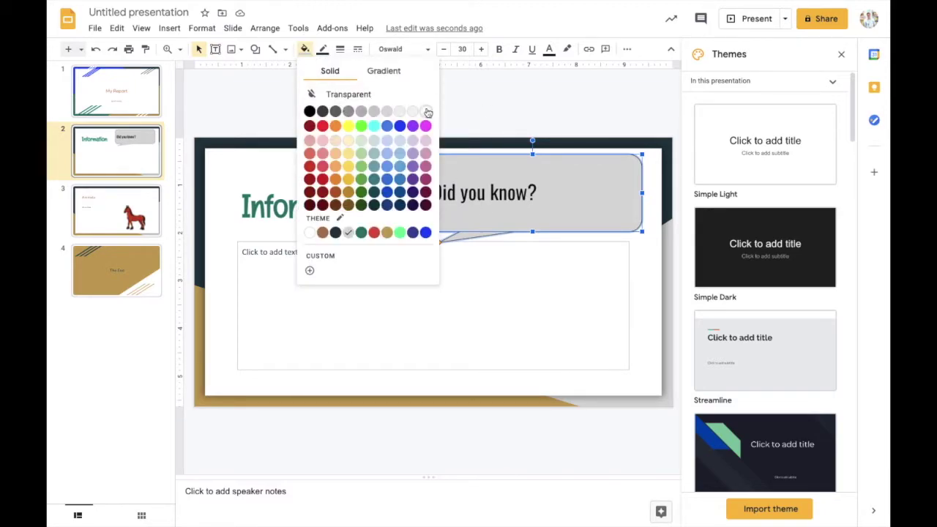
pyautogui.click(402, 141)
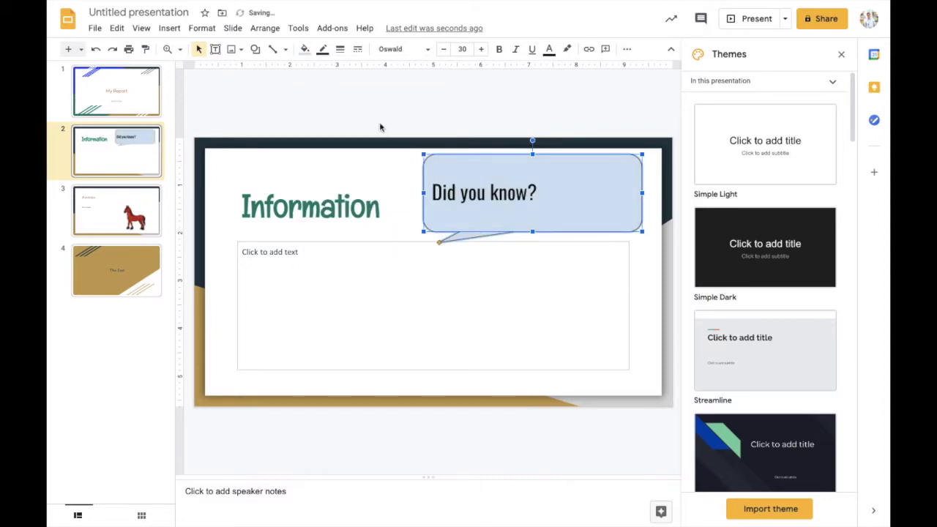
# - Close the theme chooser and centre the "Did you know?" text horizontally in the callout
pyautogui.click(479, 198)
pyautogui.moveTo(534, 192); pyautogui.dragTo(429, 195)
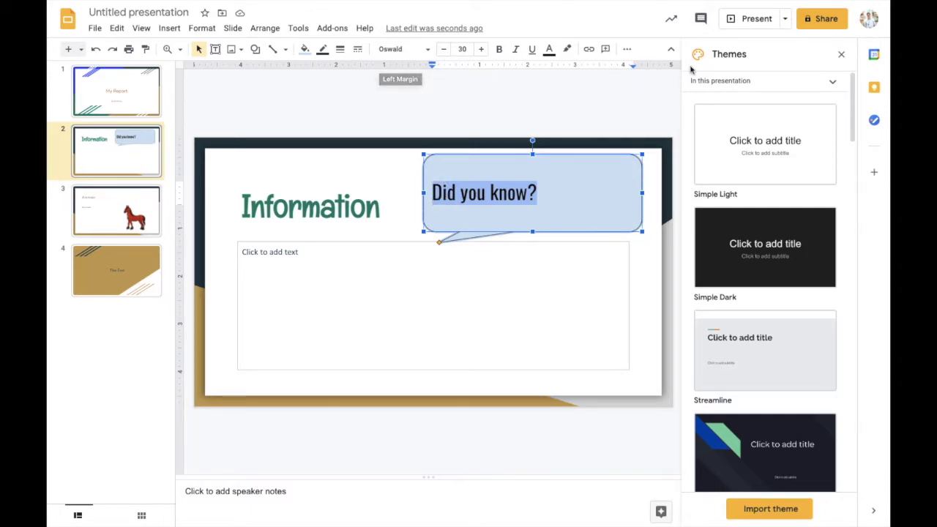
pyautogui.click(842, 56)
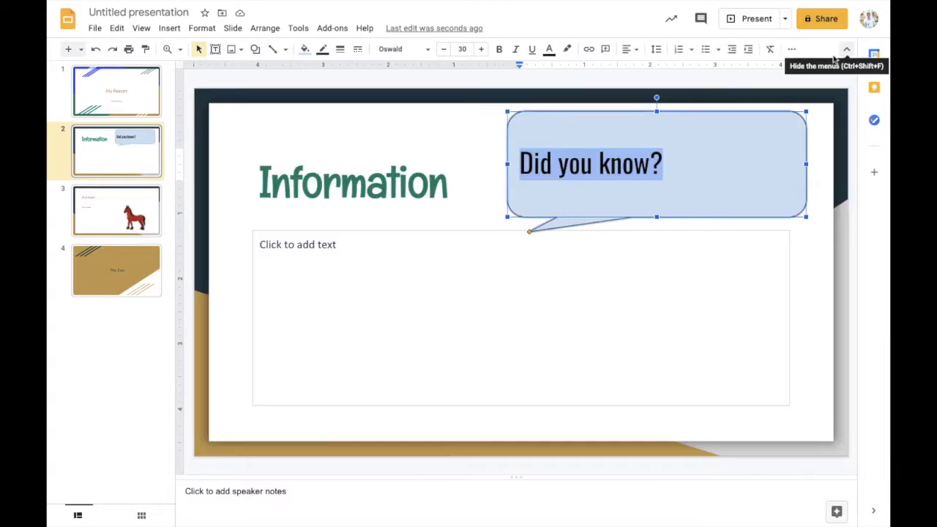
pyautogui.click(628, 49)
pyautogui.click(646, 66)
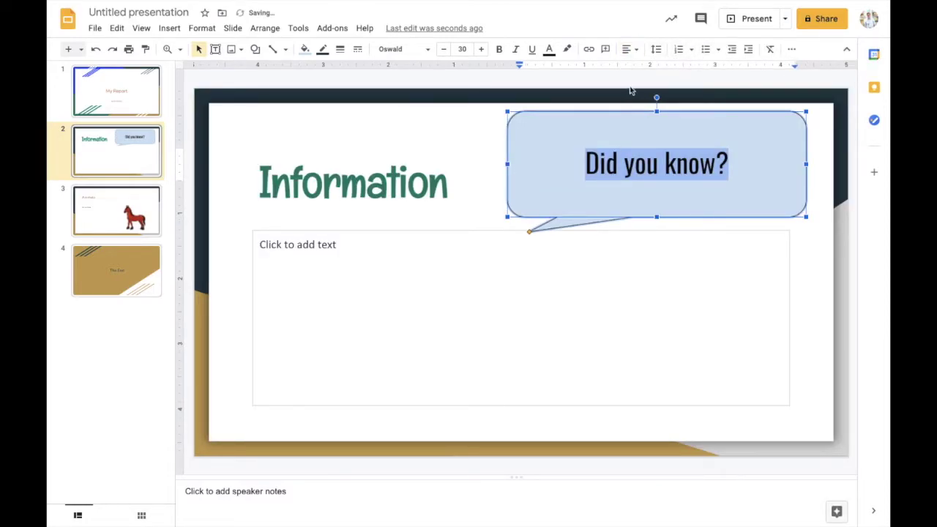
pyautogui.click(629, 49)
pyautogui.click(642, 67)
# - On the Animals slide, add the lines "Horses have hooves" and "They are great runners" below "This is a horse"
pyautogui.click(137, 212)
pyautogui.click(322, 251)
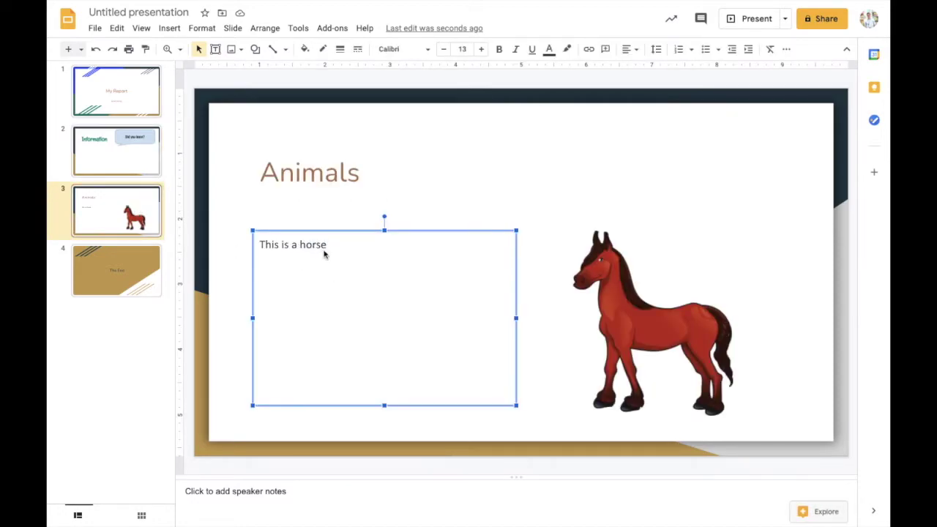
pyautogui.click(327, 247)
pyautogui.press('Return')
pyautogui.write('Hor')
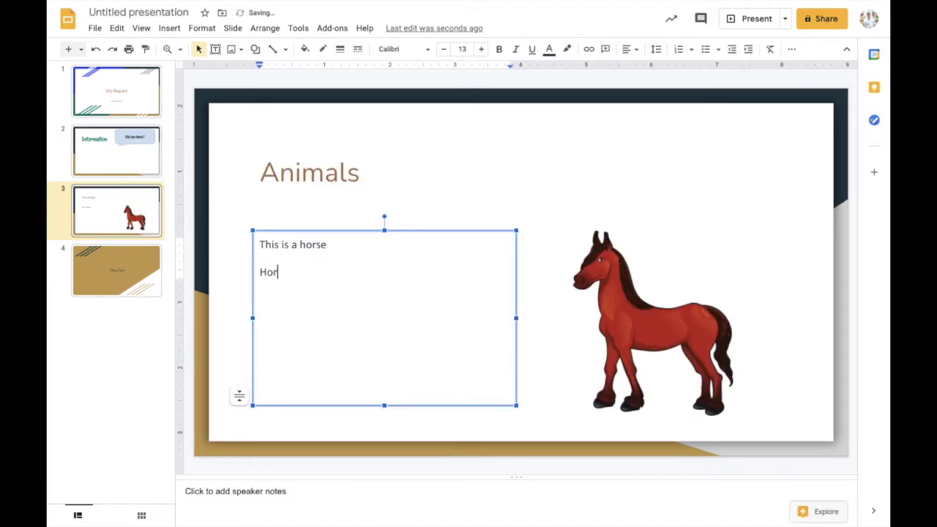
pyautogui.write('ses have hooves')
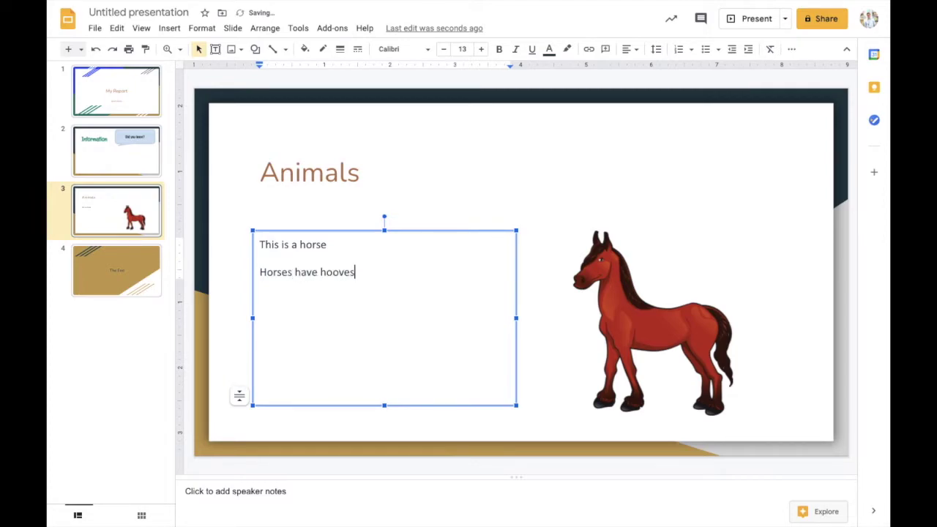
pyautogui.press('Return')
pyautogui.write('They are gr')
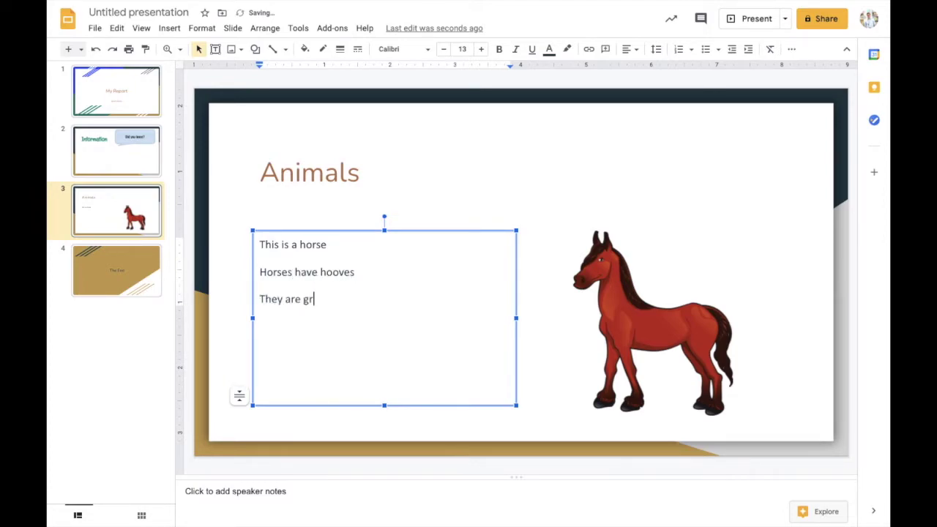
pyautogui.write('eat runners')
pyautogui.press('Return')
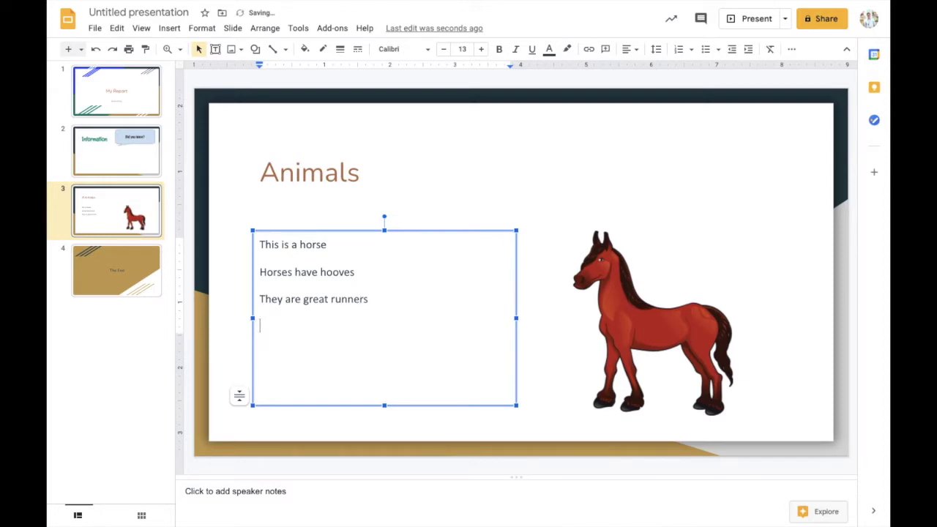
# - Add "They are measured by hands" as another line below "They are great runners"
pyautogui.write('Th')
pyautogui.press('BackSpace')
pyautogui.press('BackSpace')
pyautogui.press('BackSpace')
pyautogui.press('Return')
pyautogui.write('They are measure')
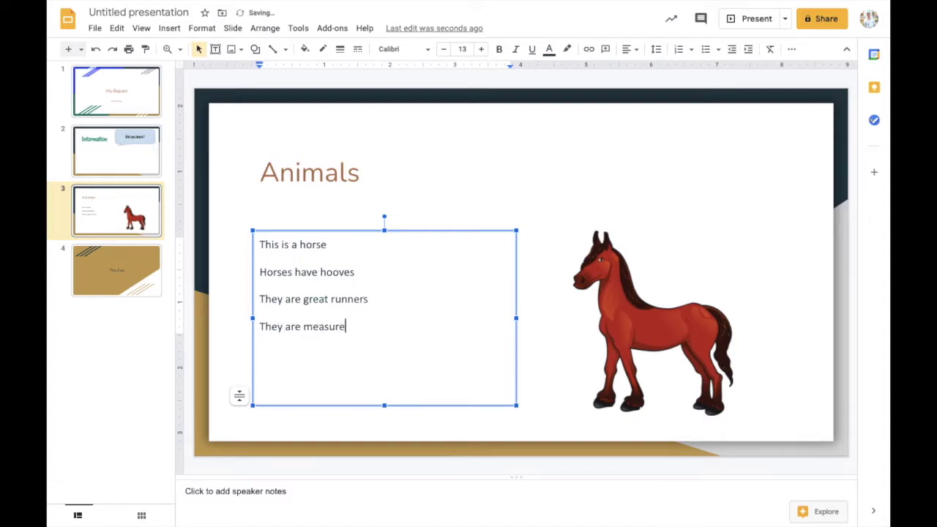
pyautogui.write('d by hands')
# - Format the three lines below "This is a horse" as a bulleted list
pyautogui.moveTo(452, 330); pyautogui.dragTo(224, 274)
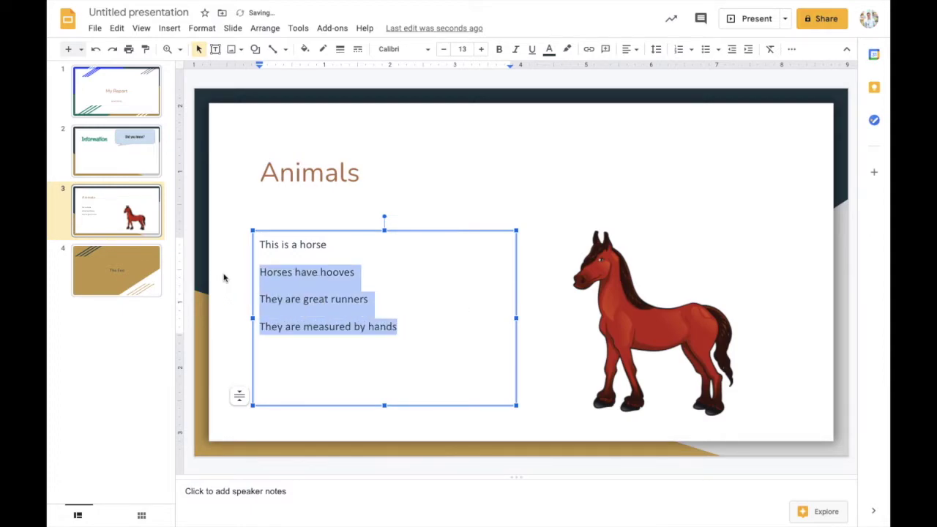
pyautogui.click(704, 51)
pyautogui.click(676, 49)
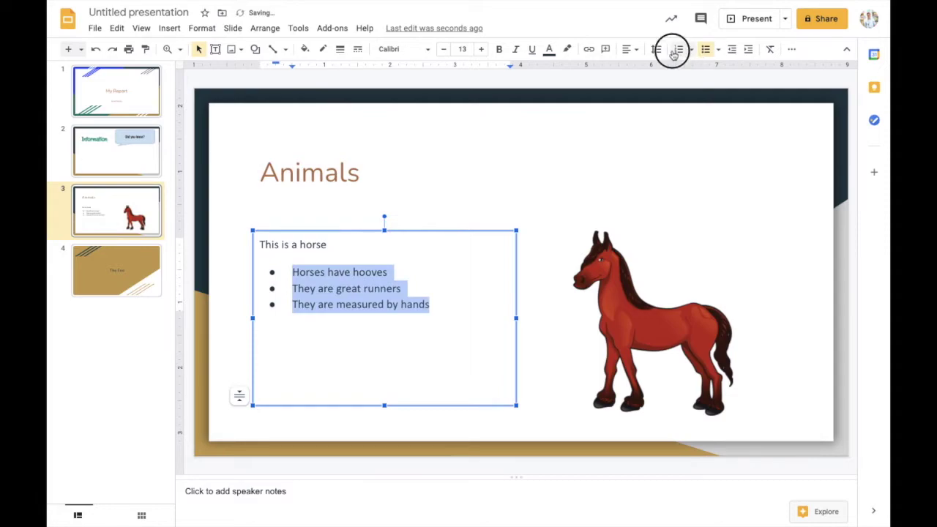
pyautogui.click(707, 51)
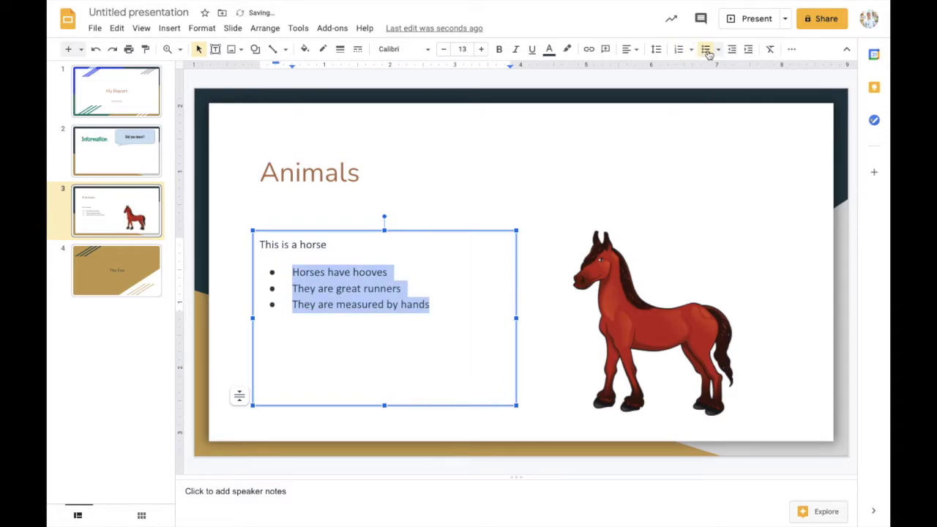
# - End the bulleted list and add the unbulleted line "More information - Here" beneath it
pyautogui.click(337, 337)
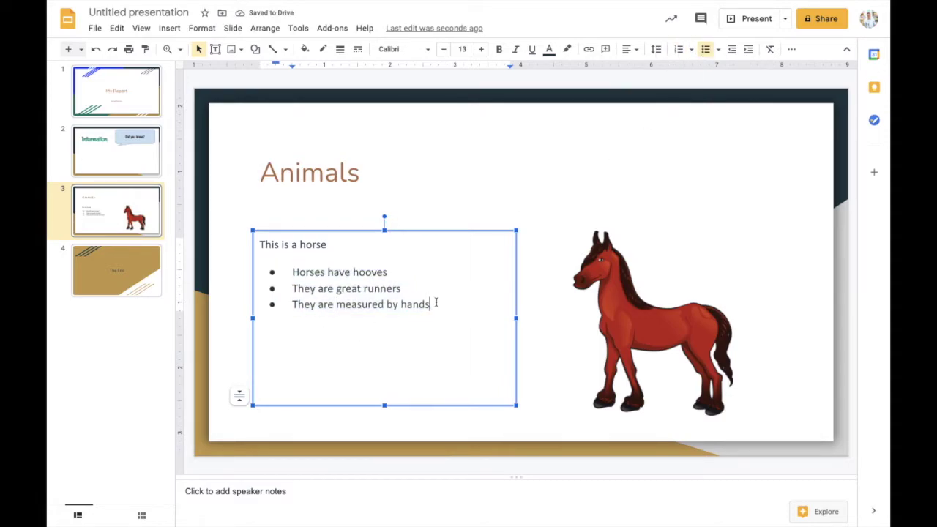
pyautogui.press('Return')
pyautogui.press('Return')
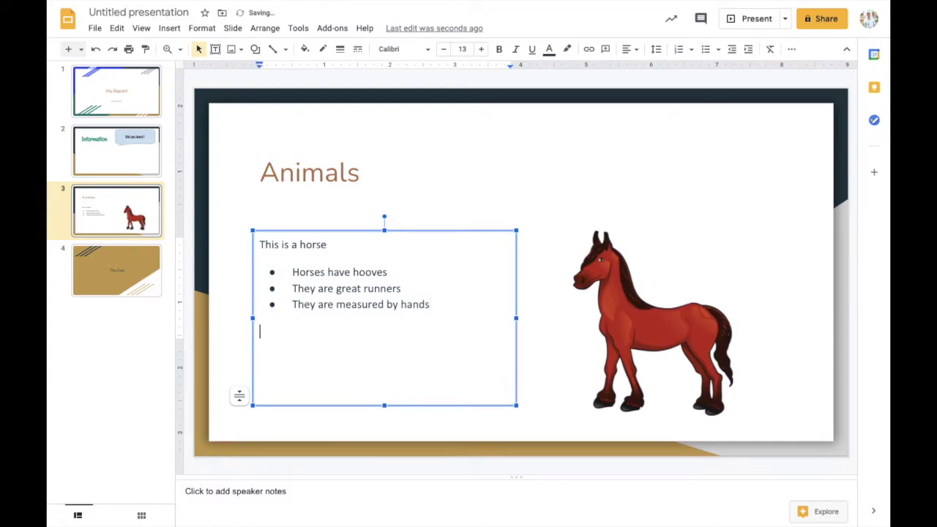
pyautogui.write('More information here')
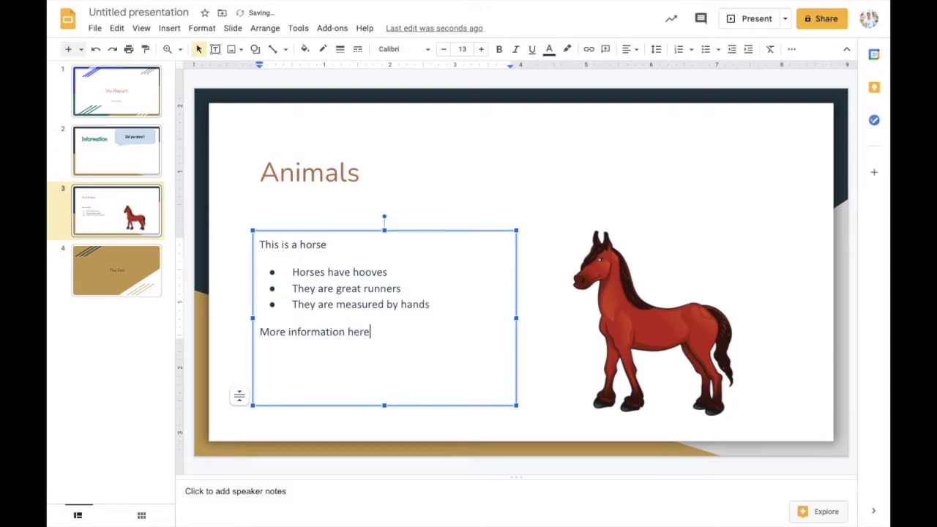
pyautogui.press('BackSpace')
pyautogui.press('BackSpace')
pyautogui.press('BackSpace')
pyautogui.write('- Here')
pyautogui.doubleClick(363, 331)
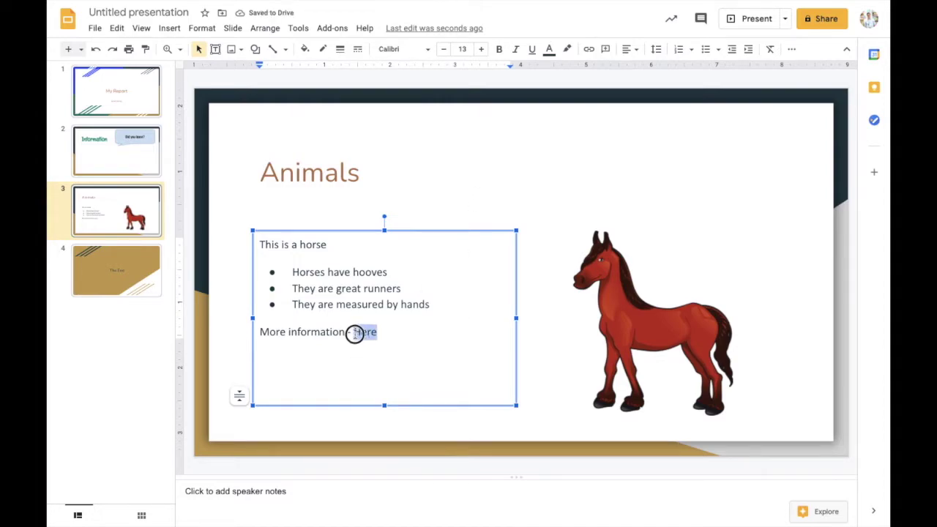
pyautogui.click(588, 49)
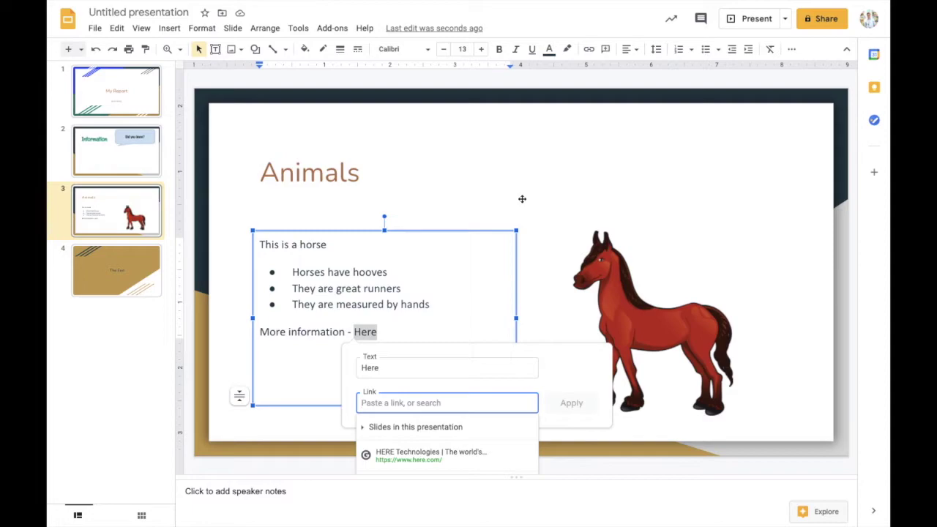
pyautogui.write('www.')
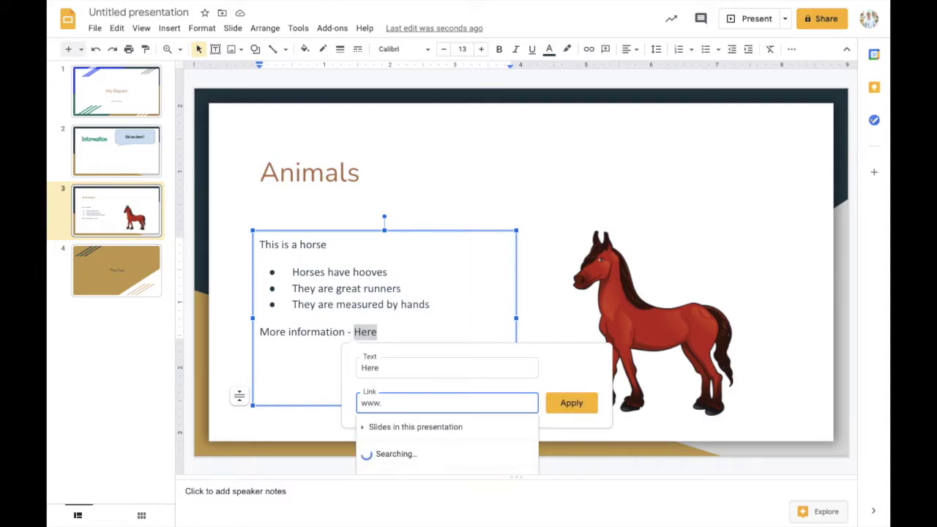
pyautogui.write('horses.com')
pyautogui.click(573, 399)
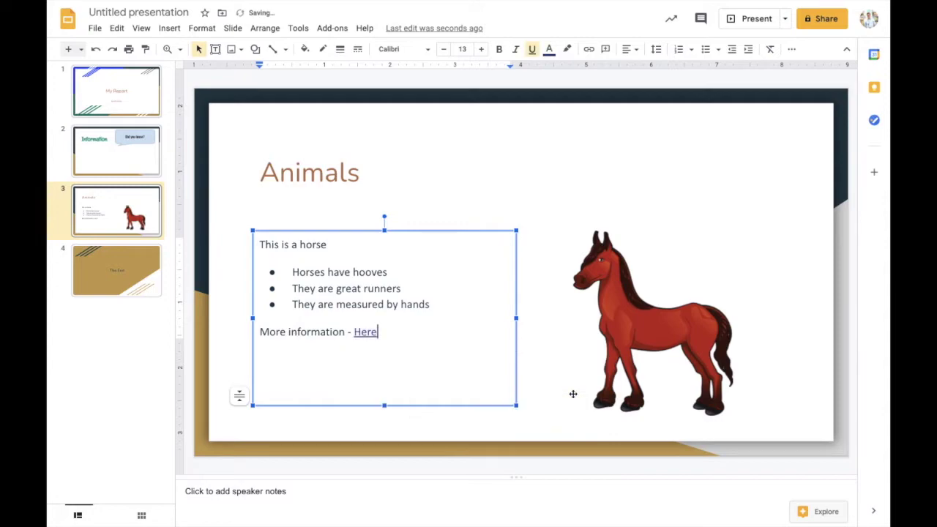
pyautogui.click(562, 225)
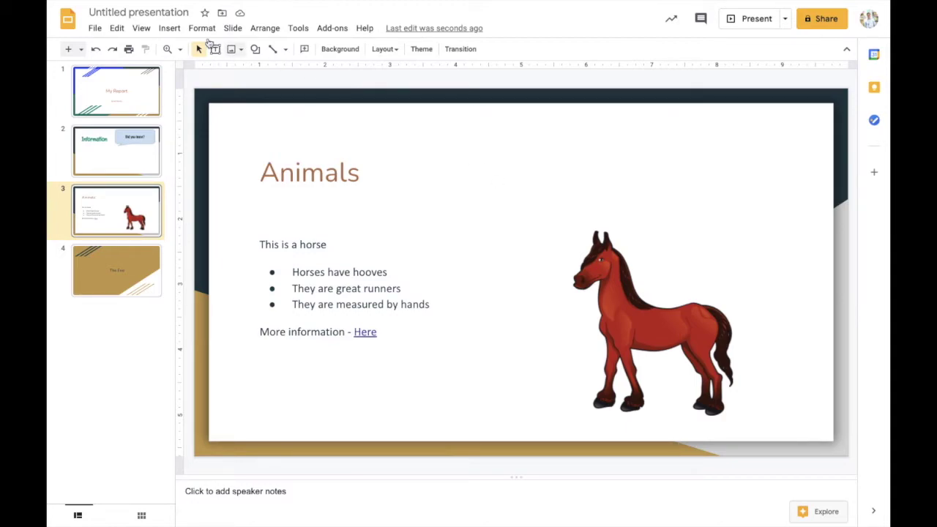
# - Rename the presentation as "My Report" and return to the Animals slide
pyautogui.click(183, 10)
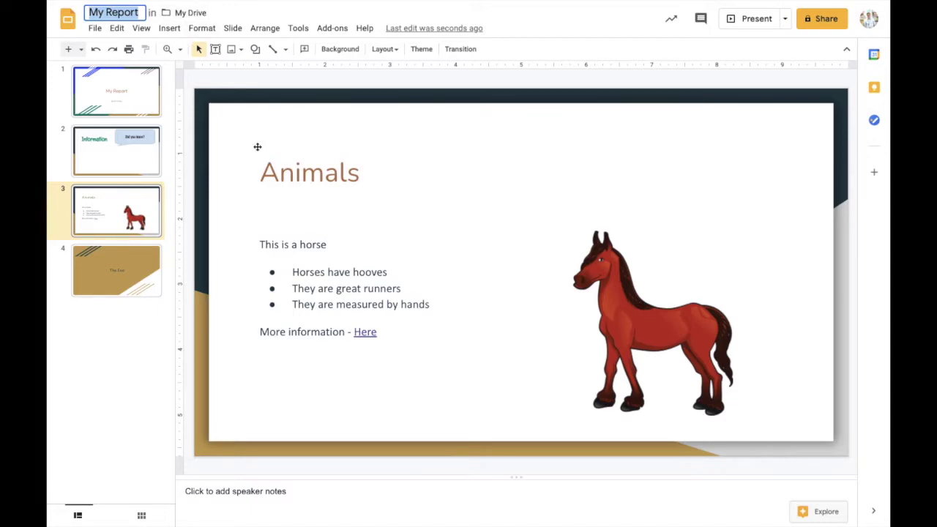
pyautogui.click(149, 341)
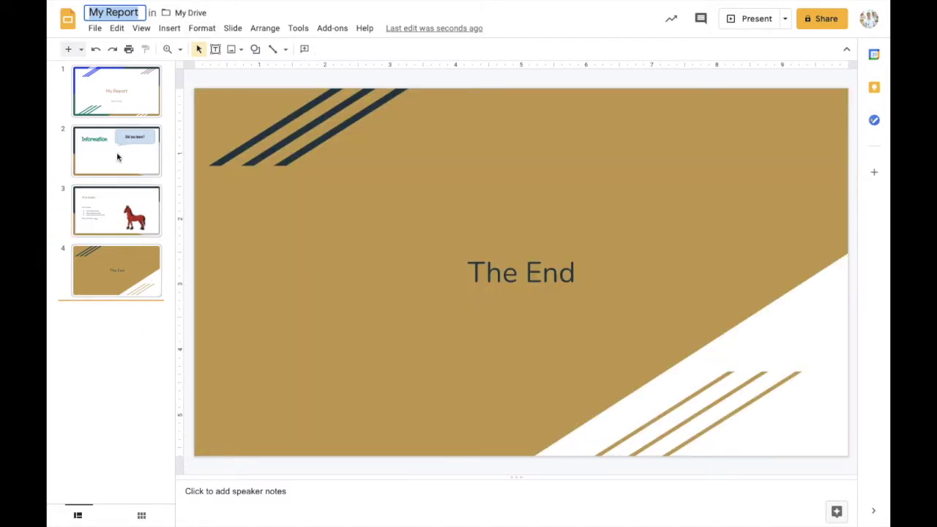
pyautogui.click(124, 199)
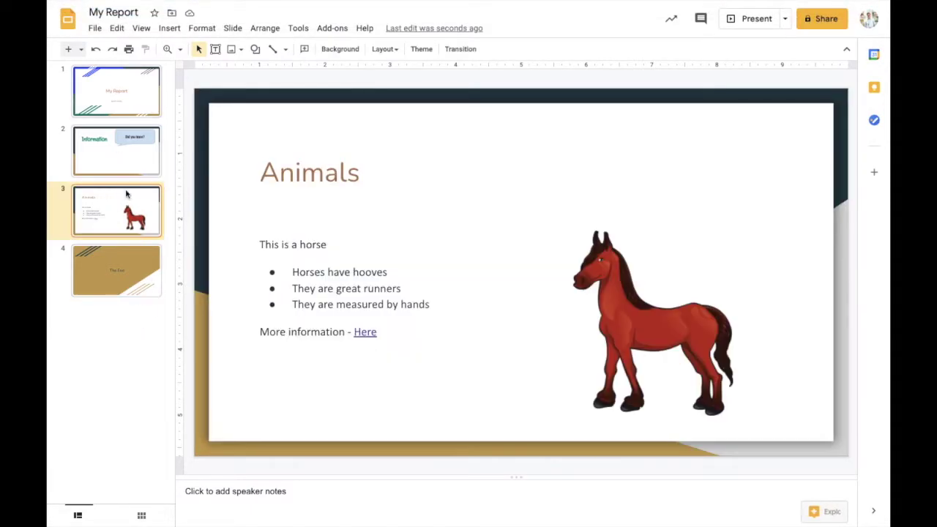
# - Give Oberoi International School link access to the presentation, copy the sharing link and close the sharing settings
pyautogui.click(827, 20)
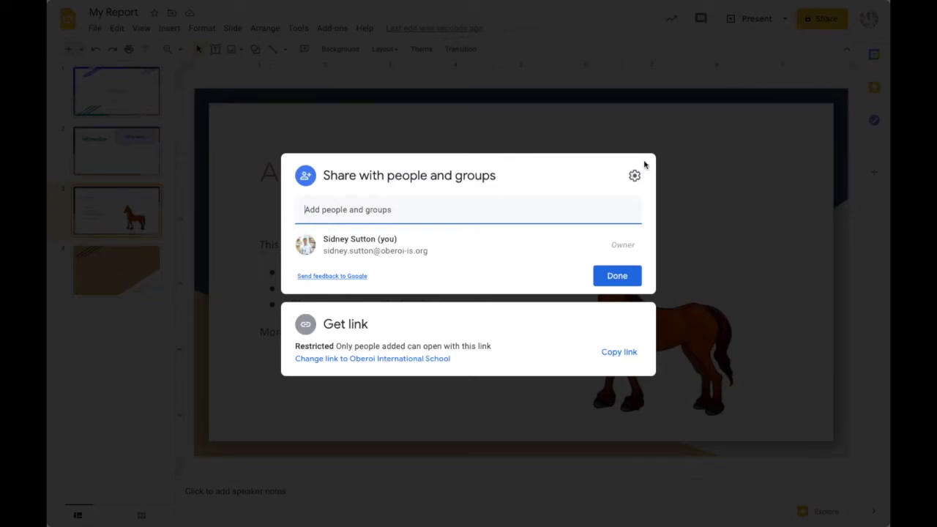
pyautogui.click(426, 214)
pyautogui.click(412, 189)
pyautogui.click(389, 359)
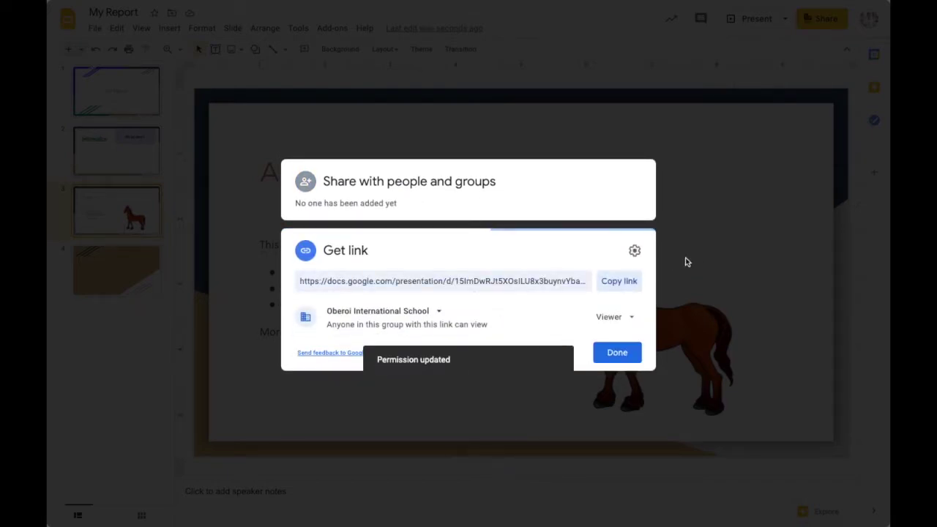
pyautogui.click(620, 282)
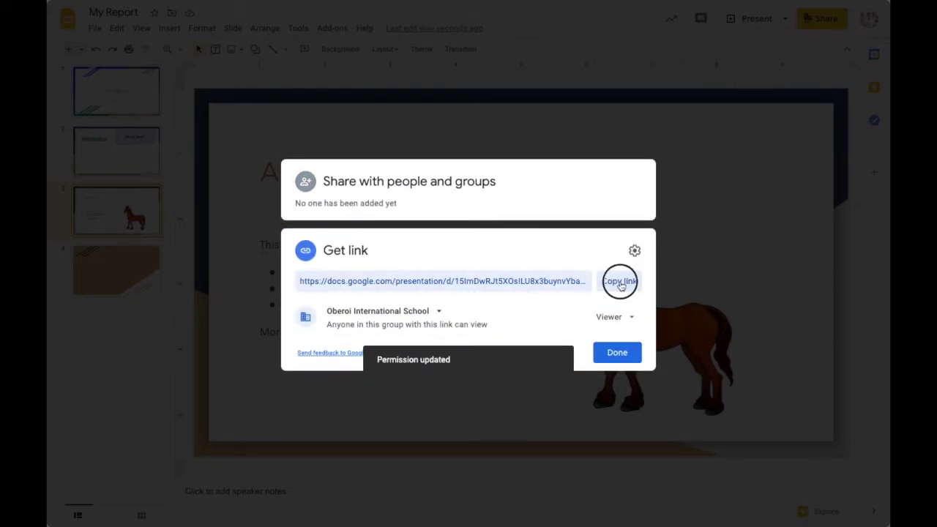
pyautogui.click(496, 217)
pyautogui.click(635, 275)
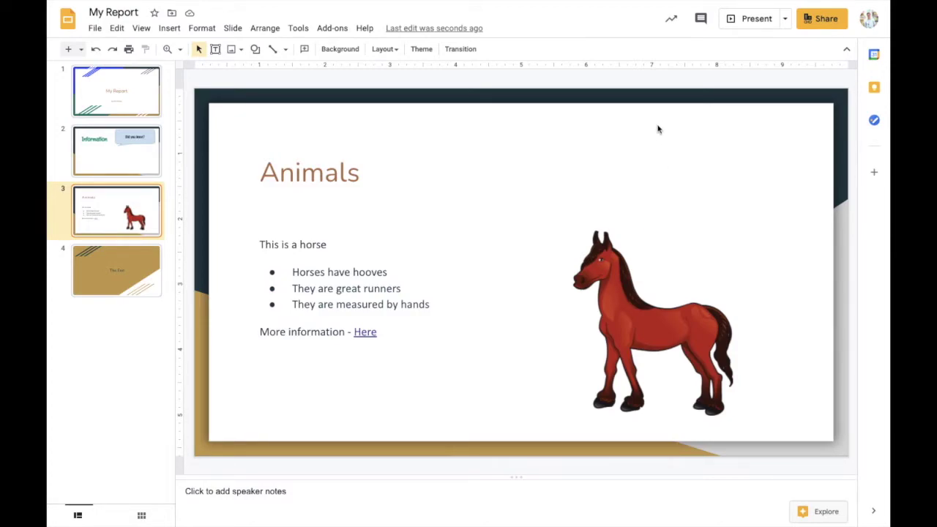
pyautogui.moveTo(853, 4)
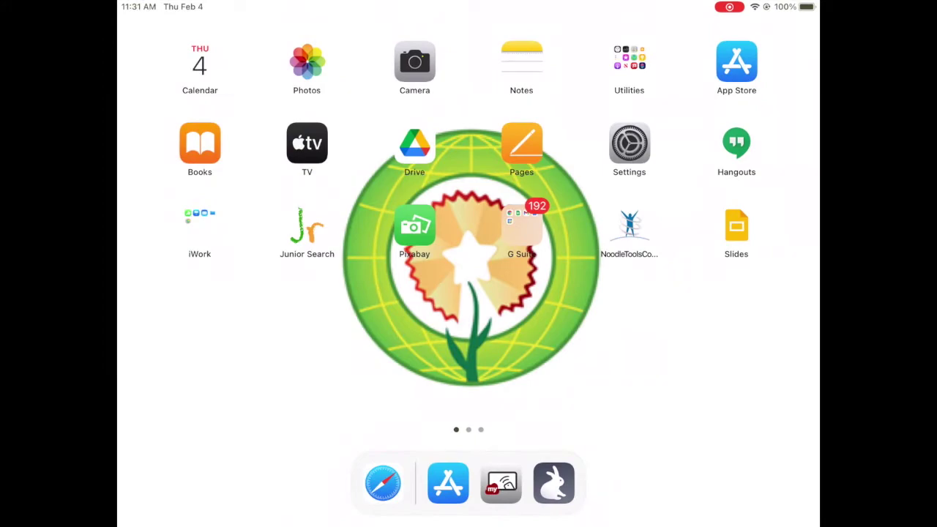
# - Search the iPad for "dri" and open the Google Drive app
pyautogui.moveTo(469, 220); pyautogui.dragTo(468, 330)
pyautogui.write('dri')
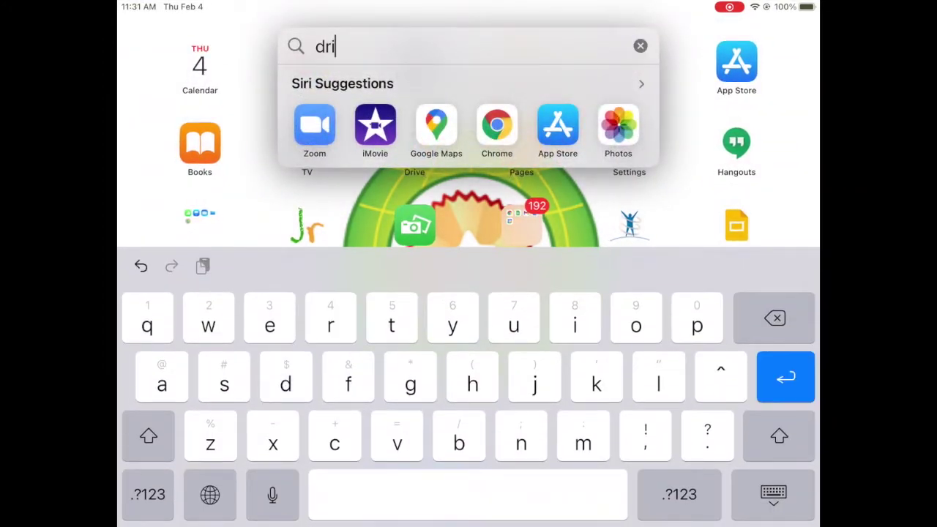
pyautogui.press('Return')
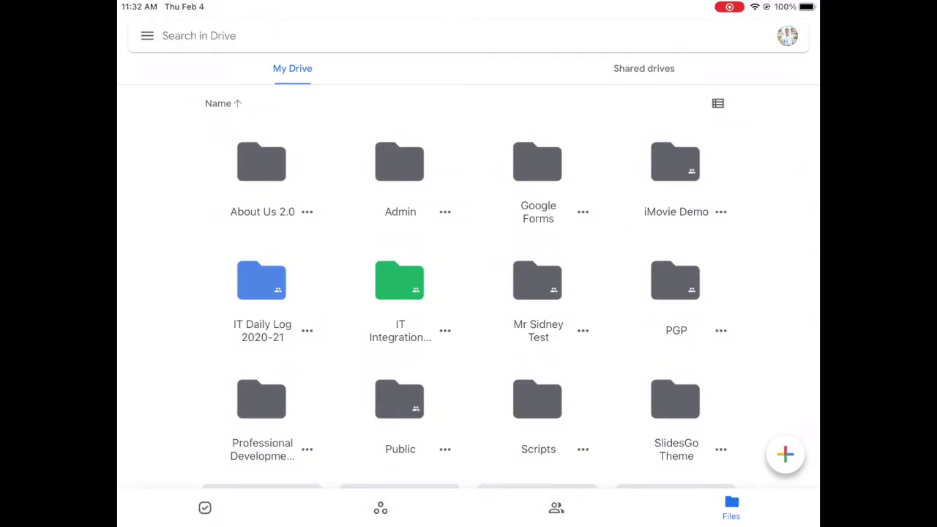
# - Create a new Google Slides presentation named "My report" from My Drive
pyautogui.click(785, 455)
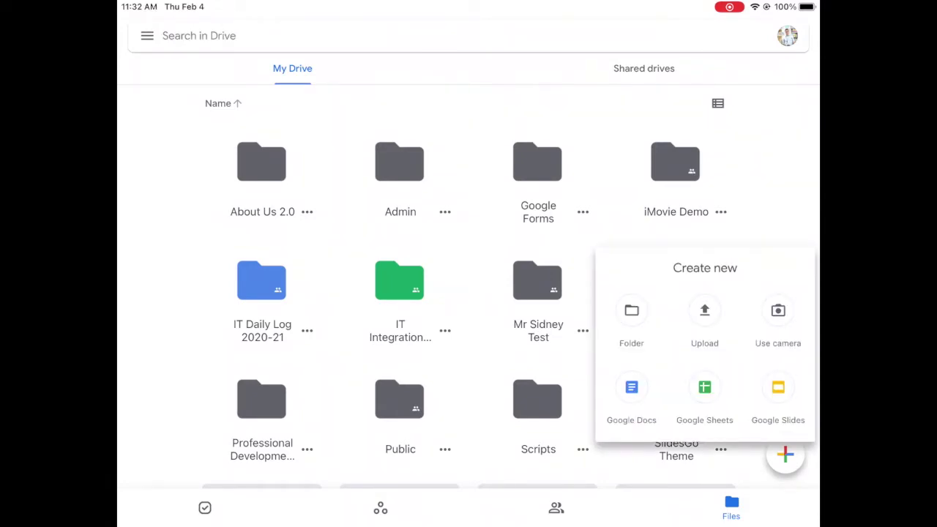
pyautogui.click(778, 396)
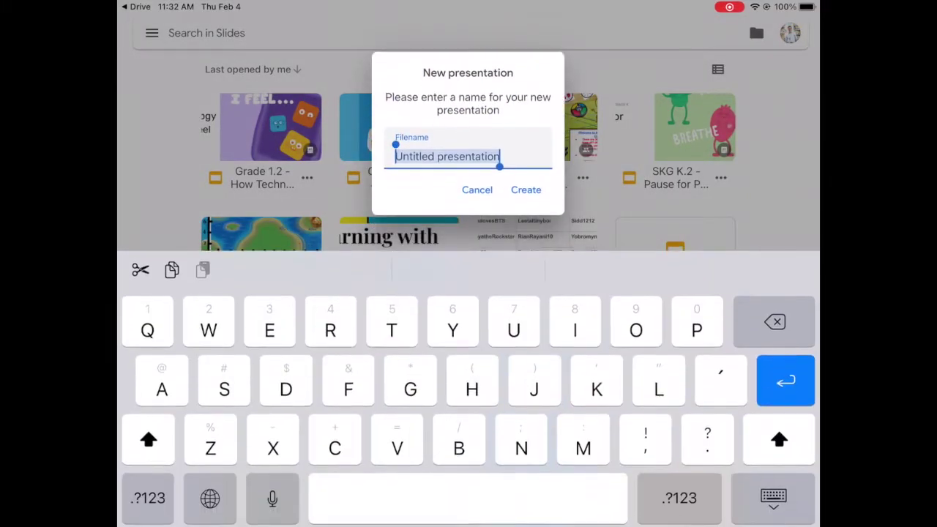
pyautogui.write('My')
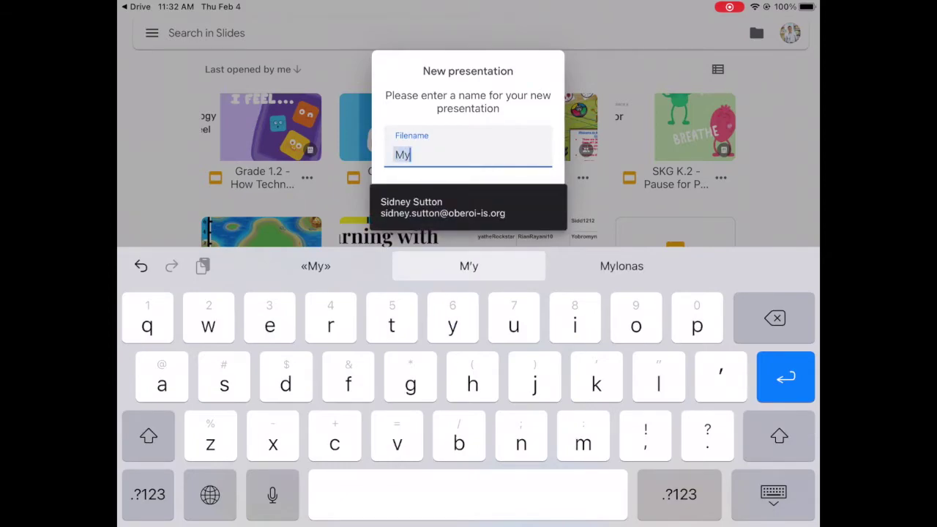
pyautogui.write(' reprt')
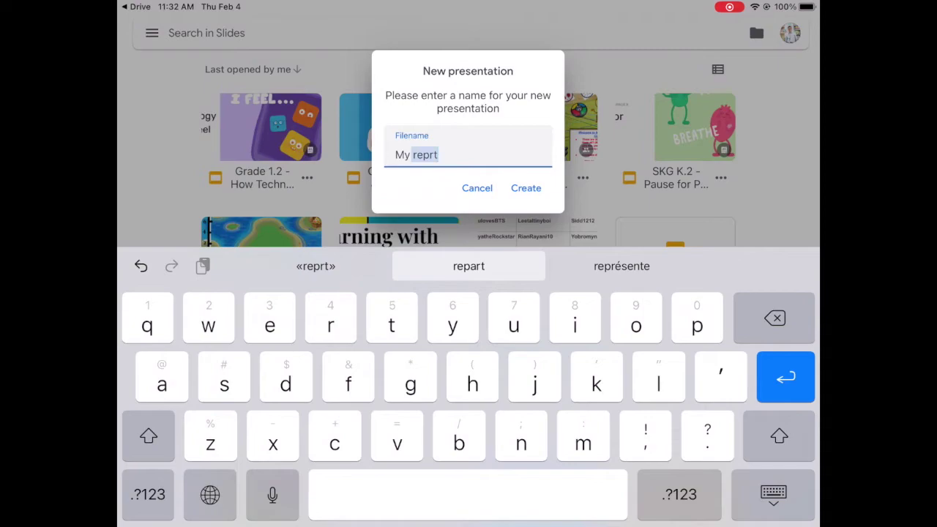
pyautogui.press('BackSpace')
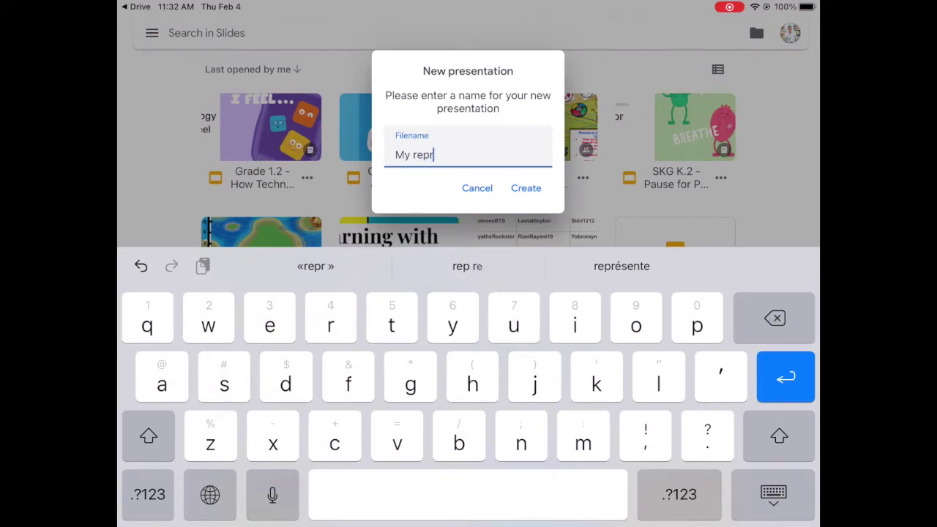
pyautogui.press('BackSpace')
pyautogui.write('ort')
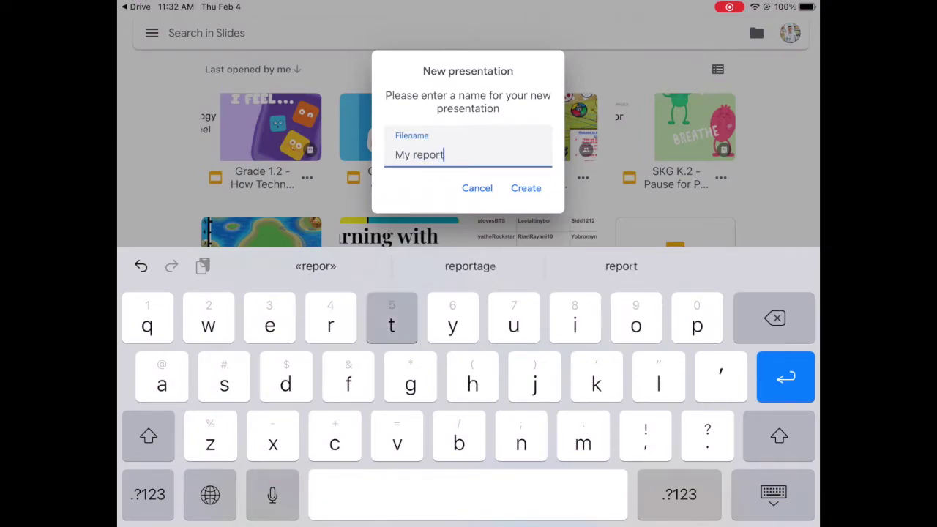
pyautogui.press('BackSpace')
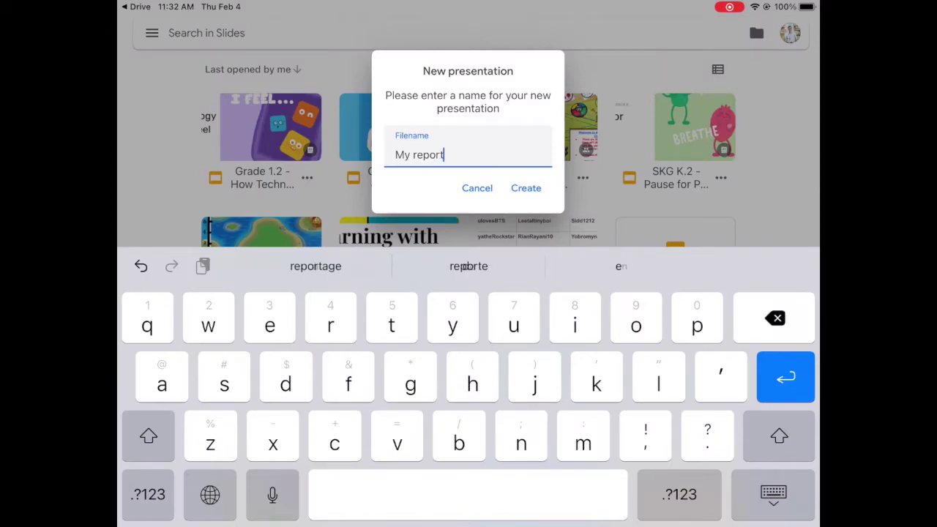
pyautogui.click(526, 189)
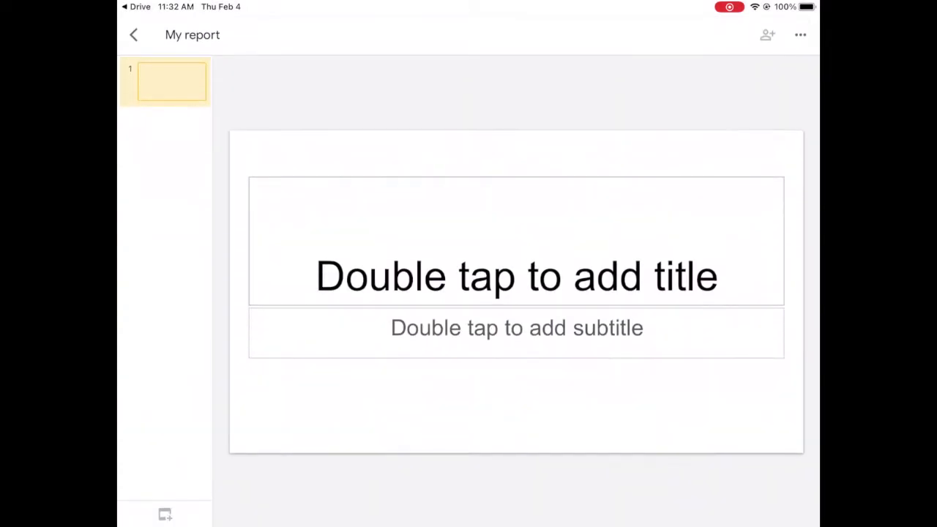
# - Enter "My report" in the title placeholder of the first slide
pyautogui.click(517, 256)
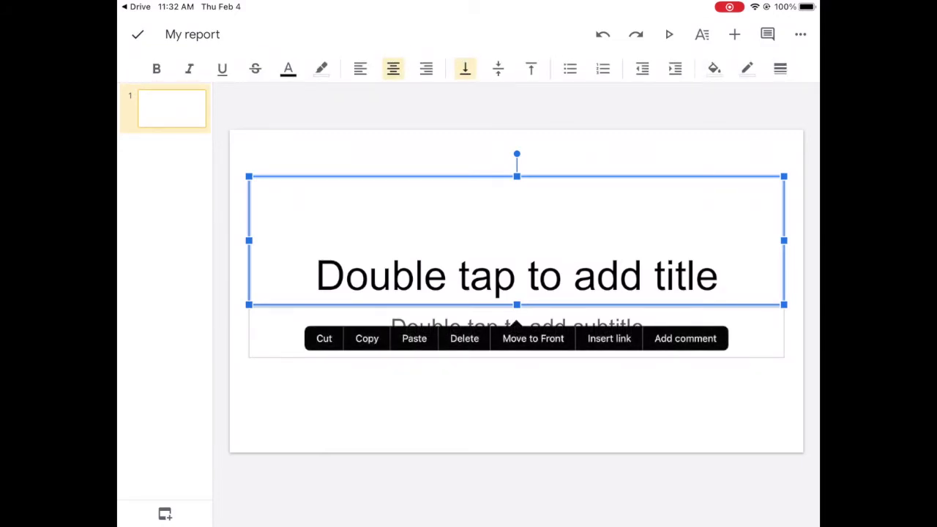
pyautogui.doubleClick(517, 275)
pyautogui.write('My')
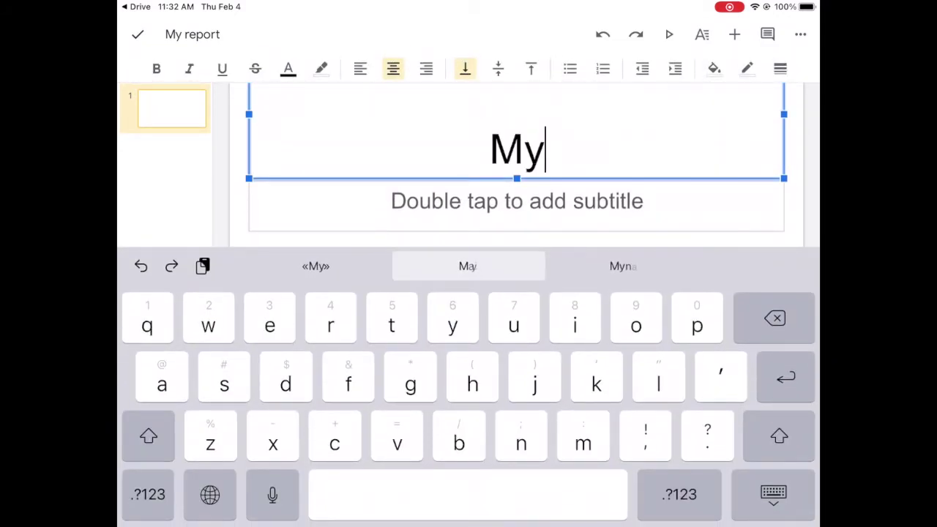
pyautogui.press('space')
pyautogui.press('BackSpace')
pyautogui.press('BackSpace')
pyautogui.press('BackSpace')
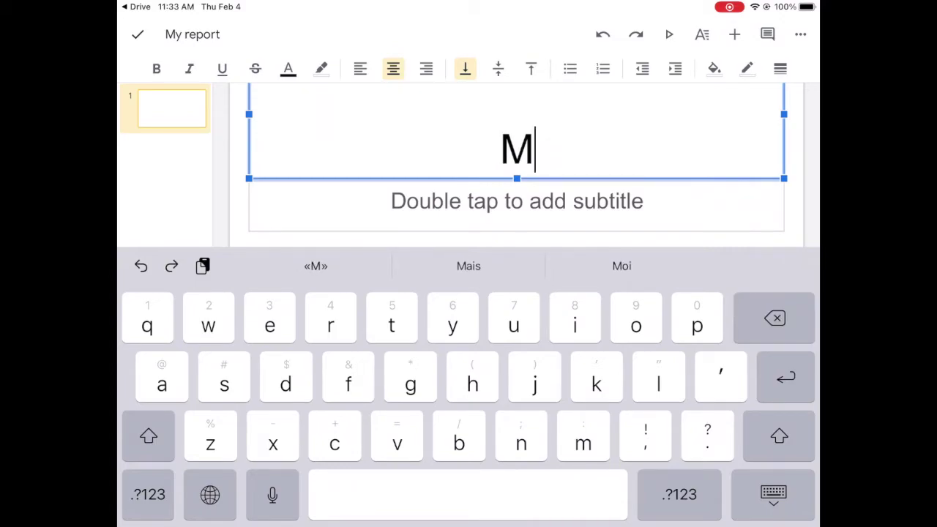
pyautogui.write('y ')
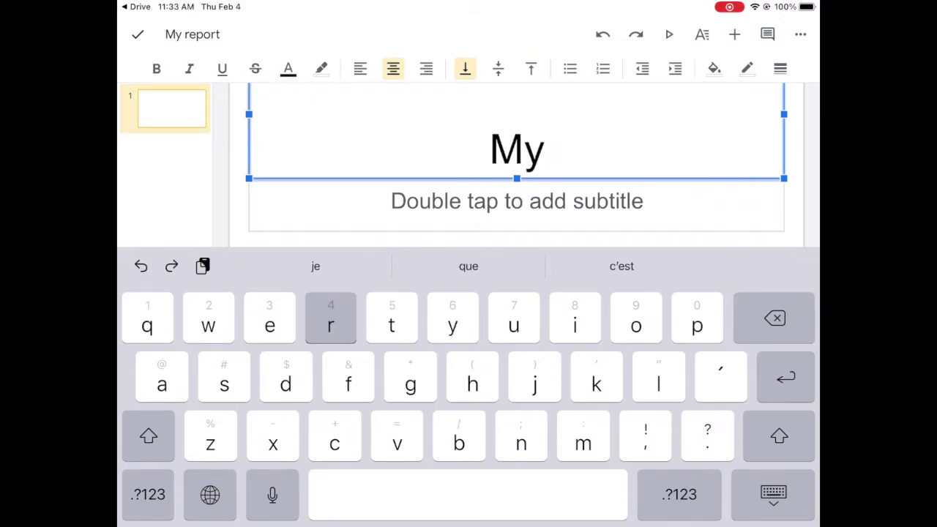
pyautogui.write('report')
# - Enter "By" followed by the author's name as the title slide's subtitle and finish editing the text
pyautogui.click(517, 201)
pyautogui.doubleClick(517, 341)
pyautogui.write('By ')
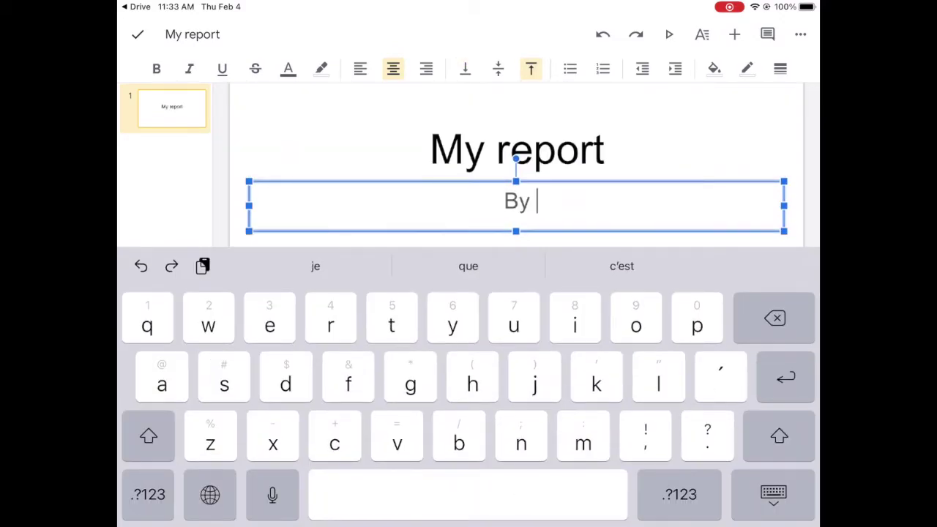
pyautogui.write('Mr Sidney')
pyautogui.click(517, 150)
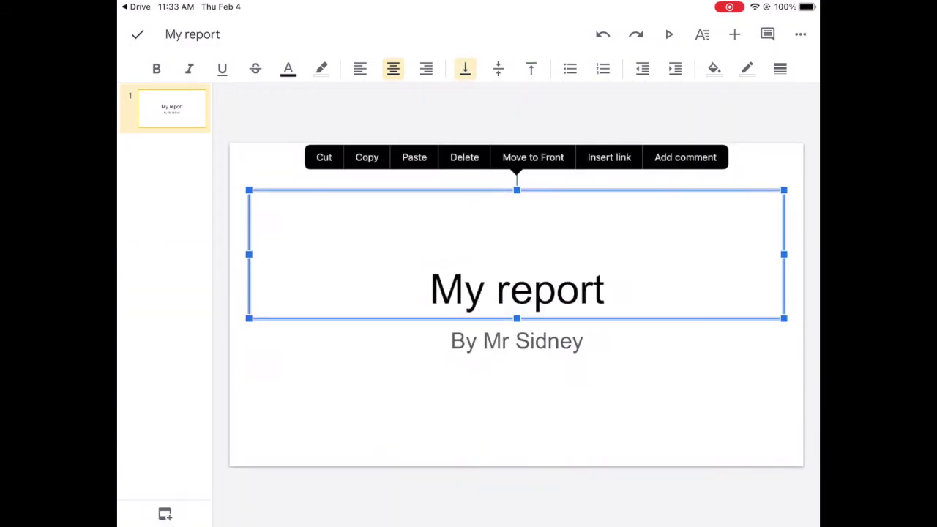
pyautogui.click(137, 35)
# - Change the presentation's theme to Shift
pyautogui.click(801, 35)
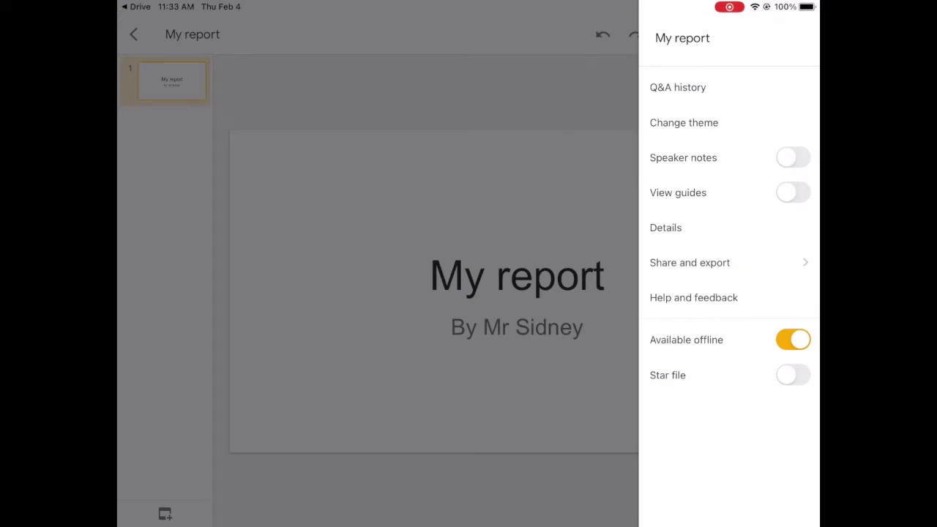
pyautogui.click(684, 123)
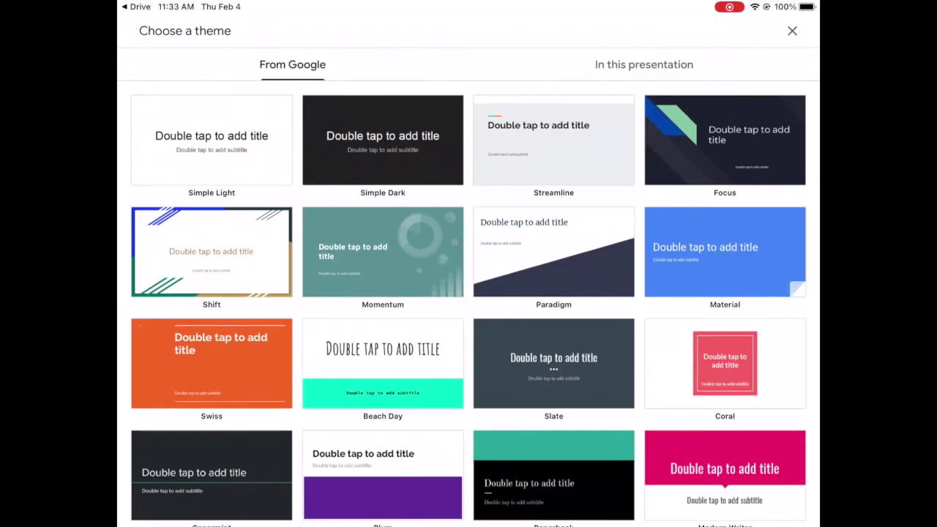
pyautogui.scroll(-5, 469, 293)
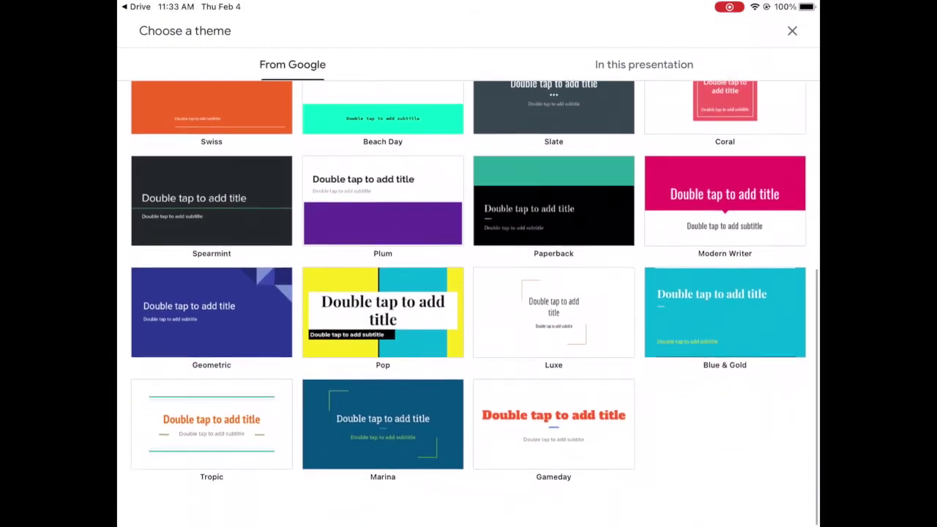
pyautogui.scroll(3, 469, 293)
pyautogui.click(383, 257)
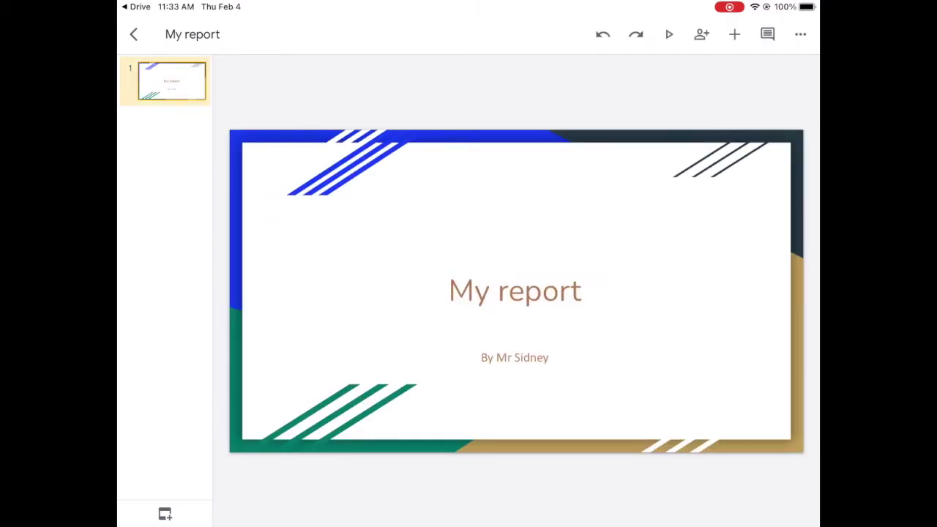
# - Add a second slide with the Title and body layout and title it "Information"
pyautogui.click(165, 514)
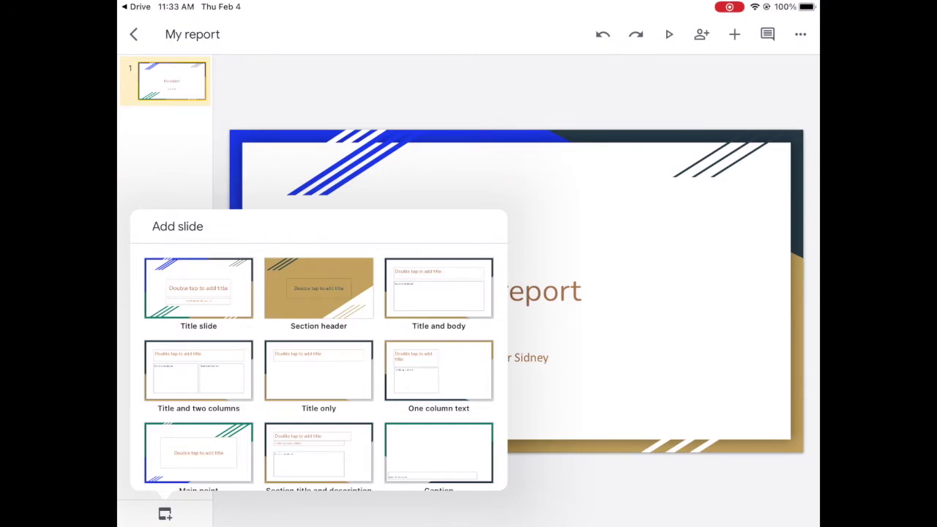
pyautogui.click(439, 288)
pyautogui.click(513, 205)
pyautogui.click(512, 205)
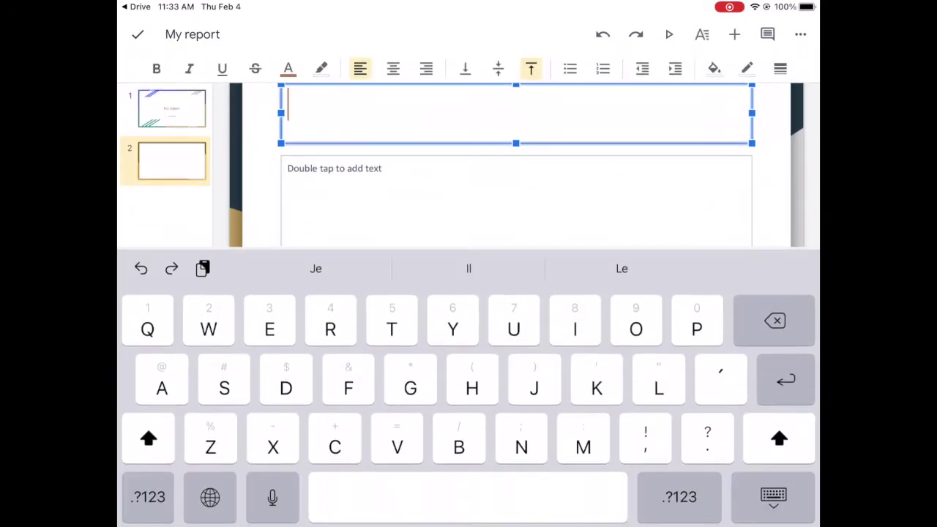
pyautogui.write('Inf')
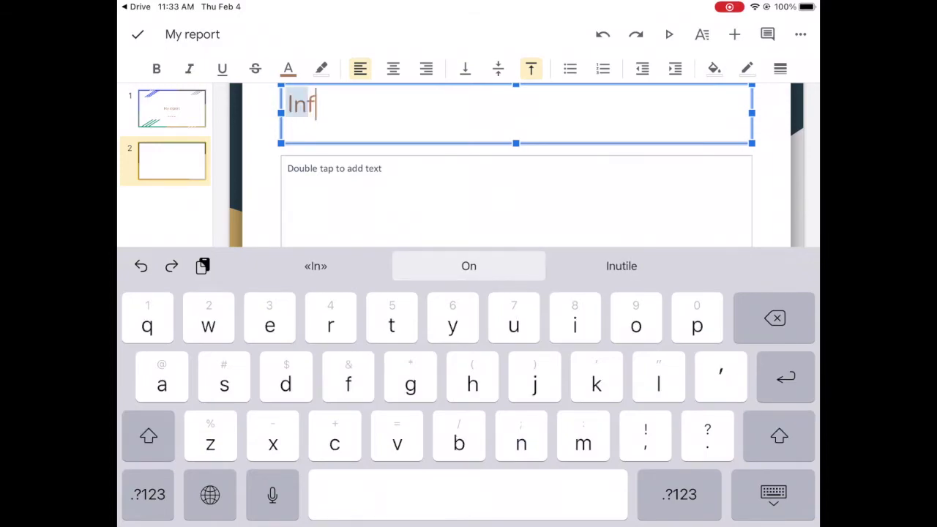
pyautogui.write('orma')
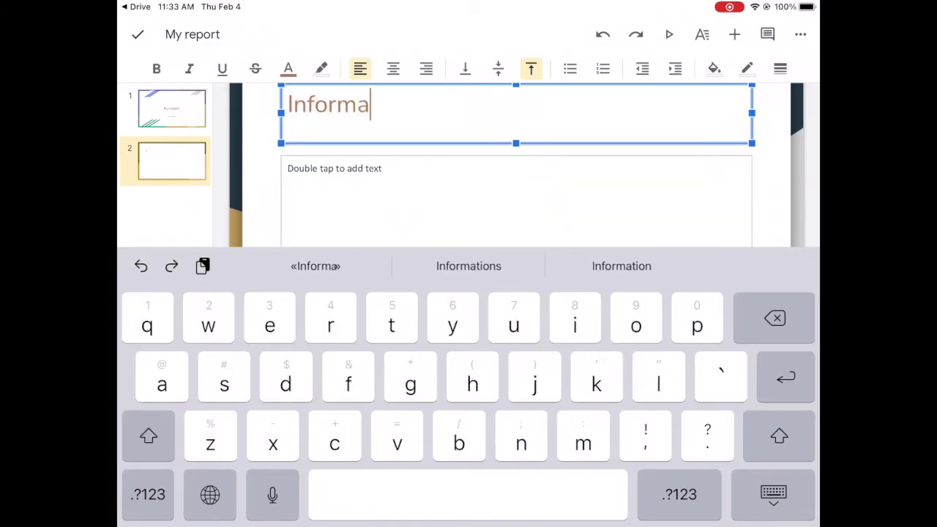
pyautogui.write('tion')
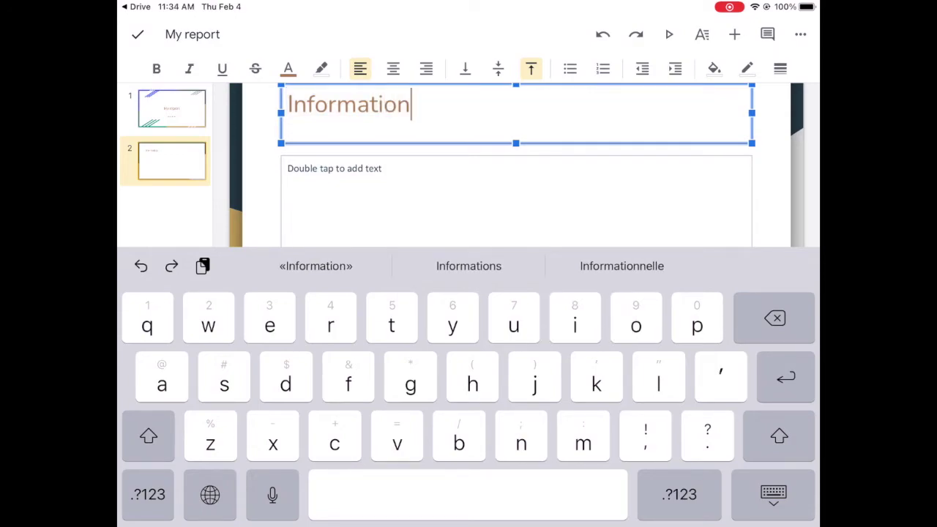
pyautogui.click(138, 35)
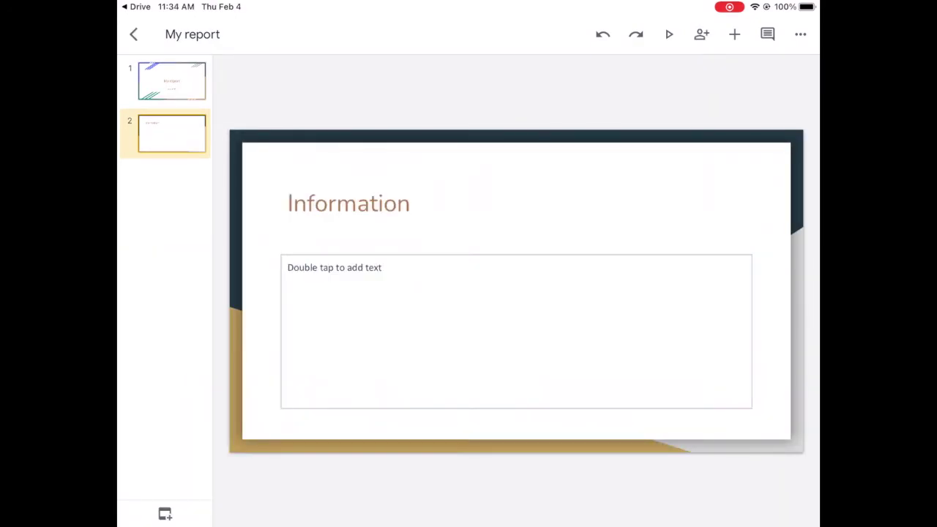
# - Add a third slide with the Title and two columns layout and title it "Animals"
pyautogui.click(165, 514)
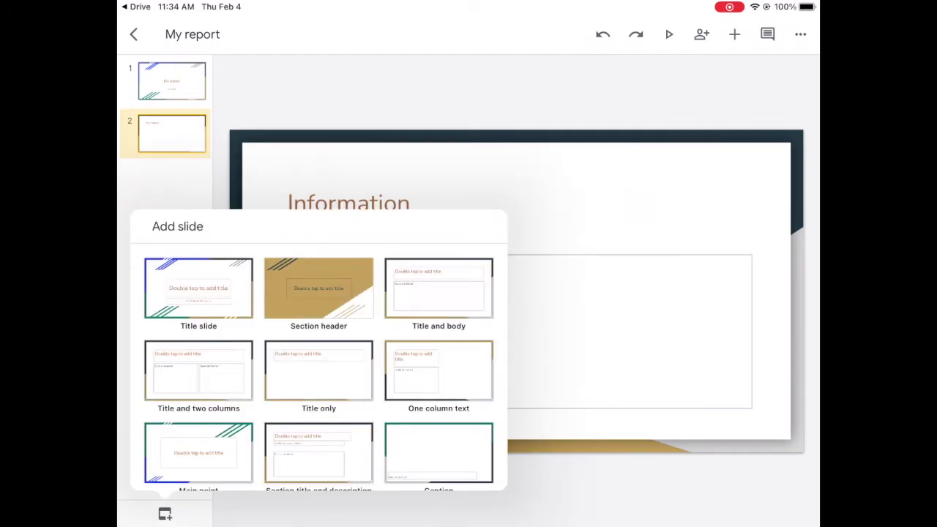
pyautogui.click(198, 371)
pyautogui.doubleClick(469, 209)
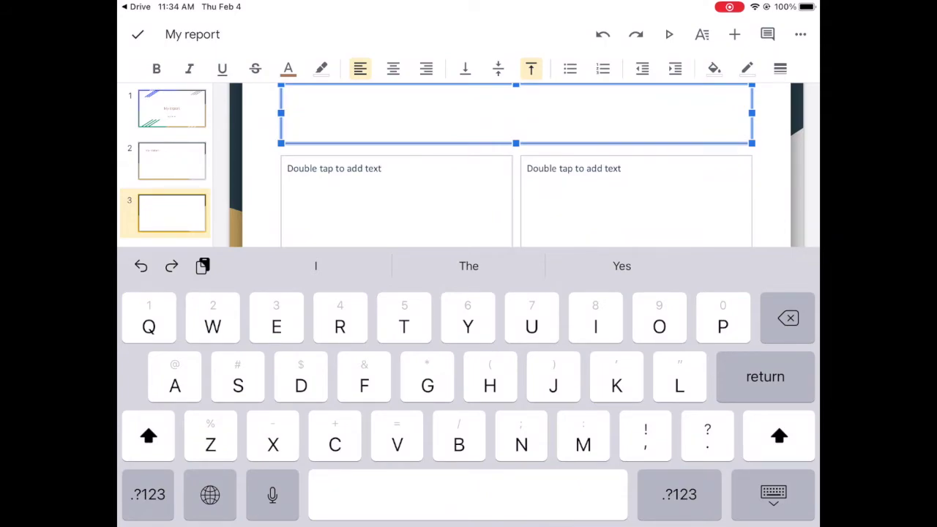
pyautogui.write('Anima')
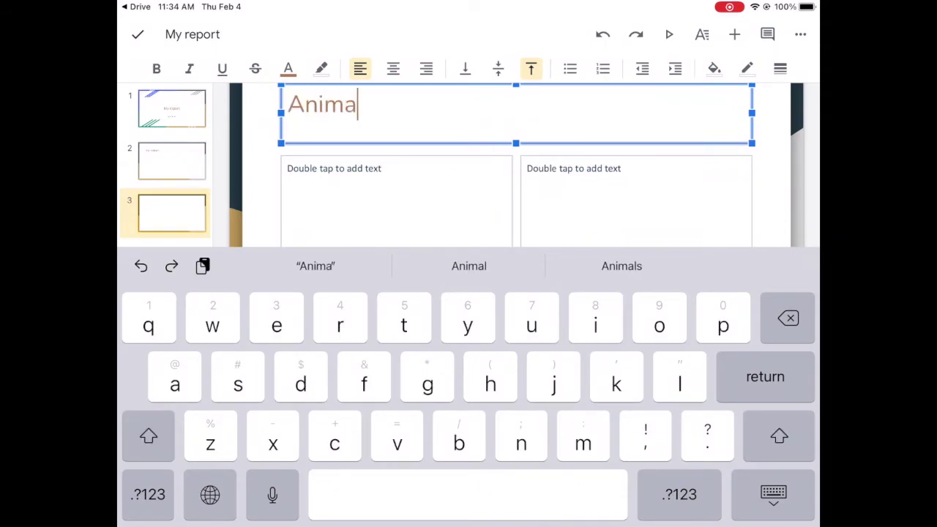
pyautogui.write('ls')
pyautogui.click(138, 35)
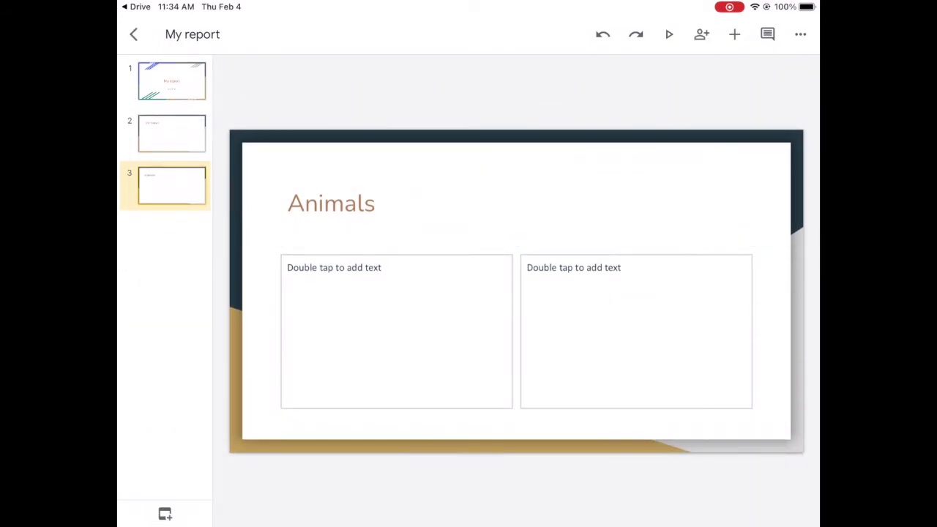
# - Set the font of the "Animals" title to Londrina Solid
pyautogui.doubleClick(396, 205)
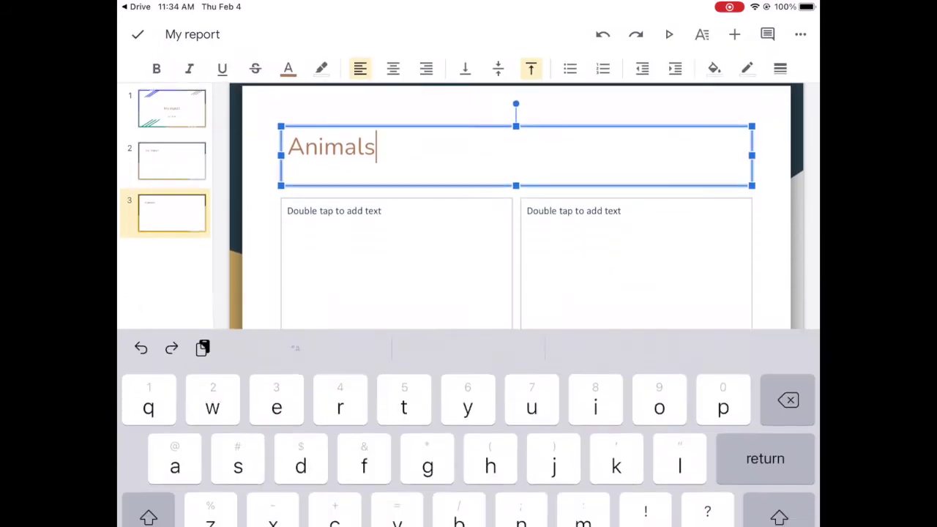
pyautogui.doubleClick(332, 105)
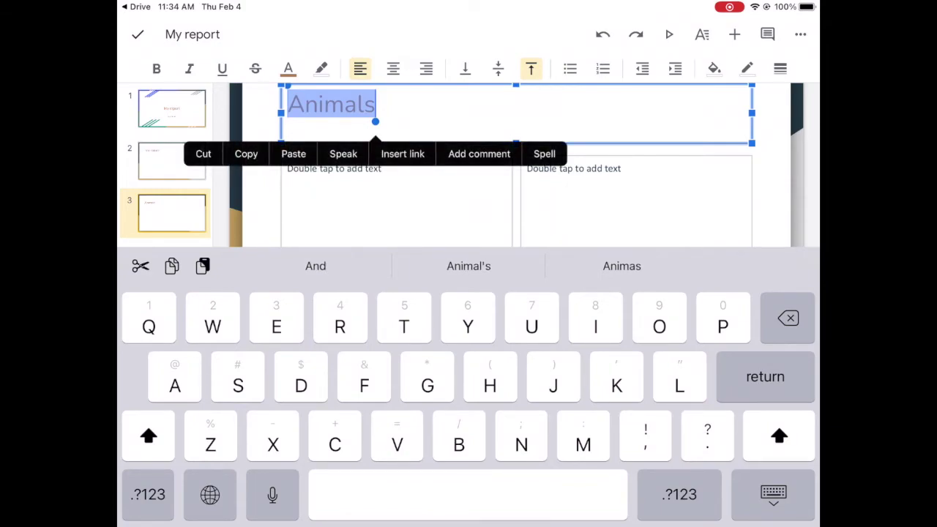
pyautogui.click(702, 34)
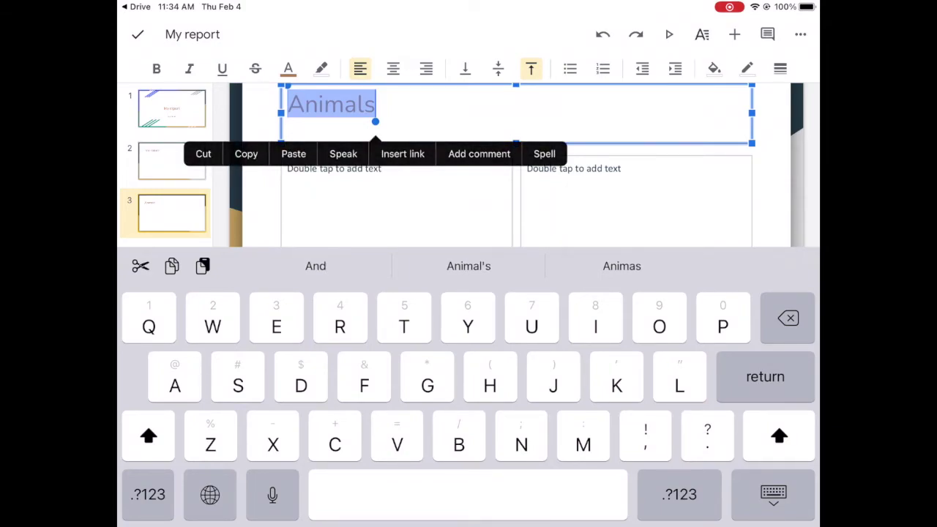
pyautogui.click(774, 494)
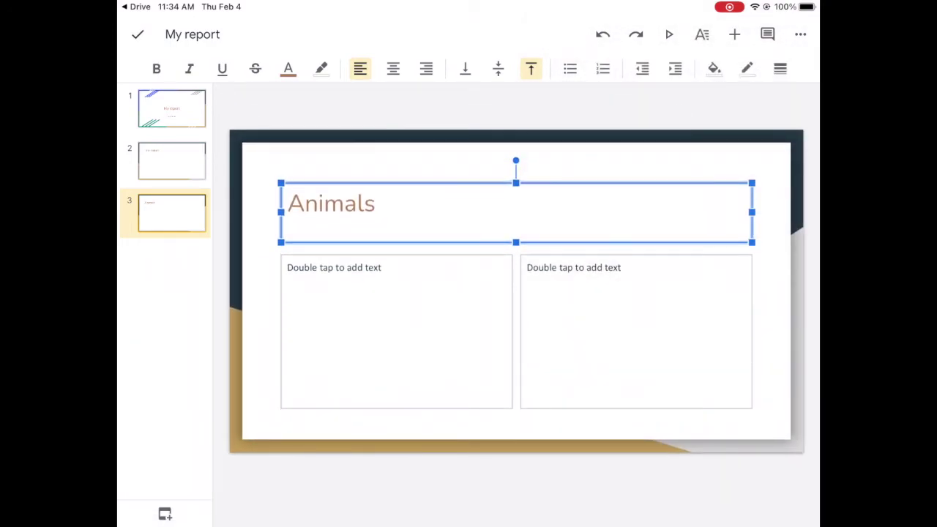
pyautogui.click(702, 34)
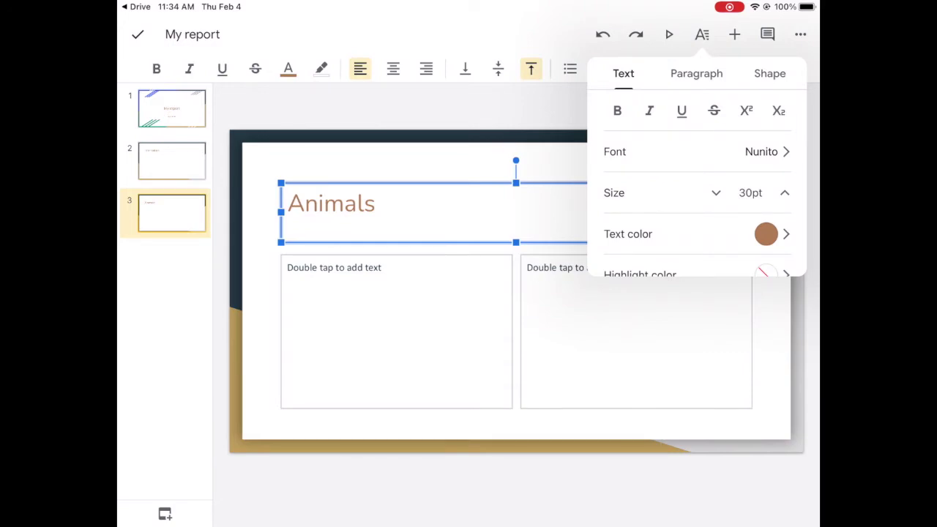
pyautogui.click(762, 151)
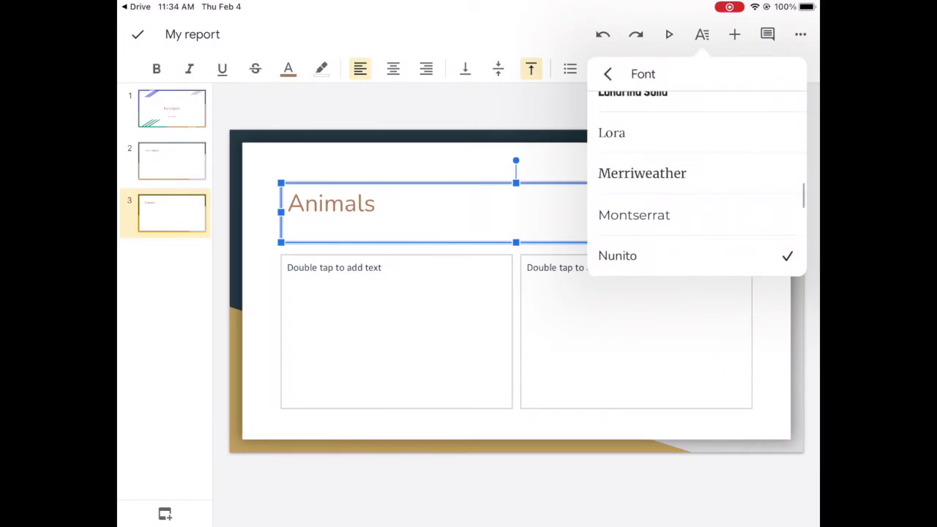
pyautogui.scroll(3, 696, 183)
pyautogui.click(632, 243)
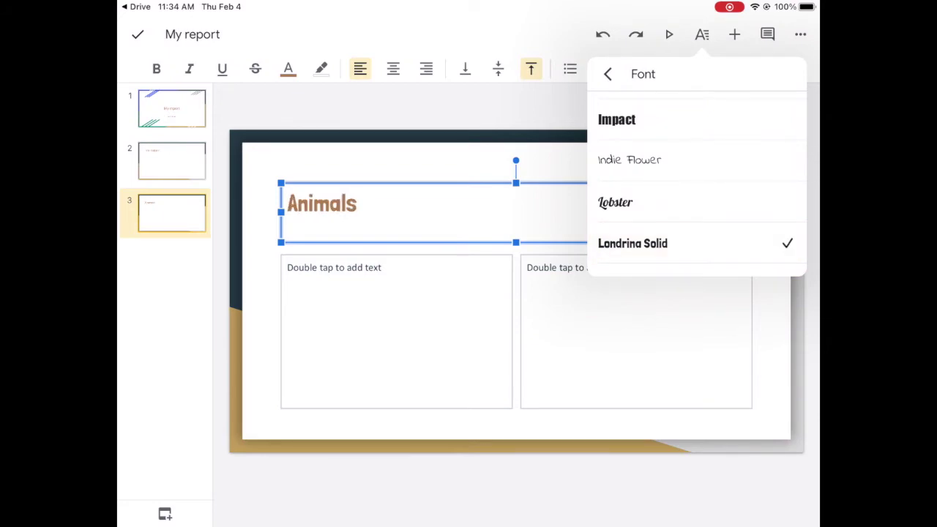
pyautogui.click(701, 34)
# - Increase the font size of the "Animals" title to 36 pt
pyautogui.click(702, 34)
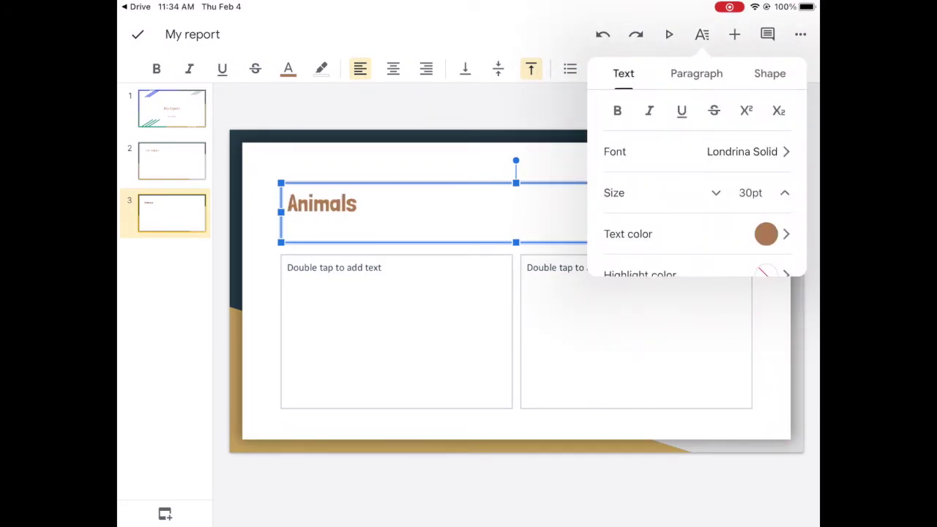
pyautogui.click(785, 193)
pyautogui.click(784, 193)
pyautogui.click(785, 192)
pyautogui.click(784, 193)
pyautogui.click(784, 193)
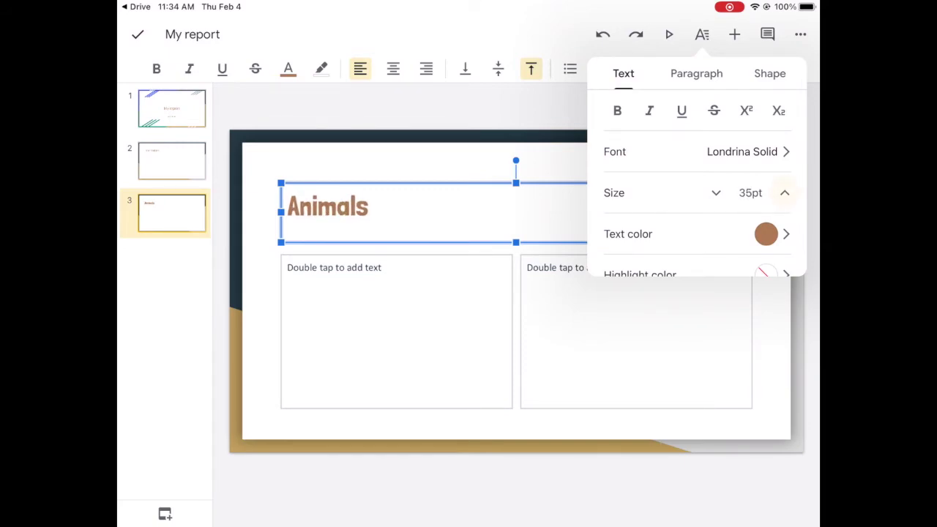
pyautogui.click(785, 193)
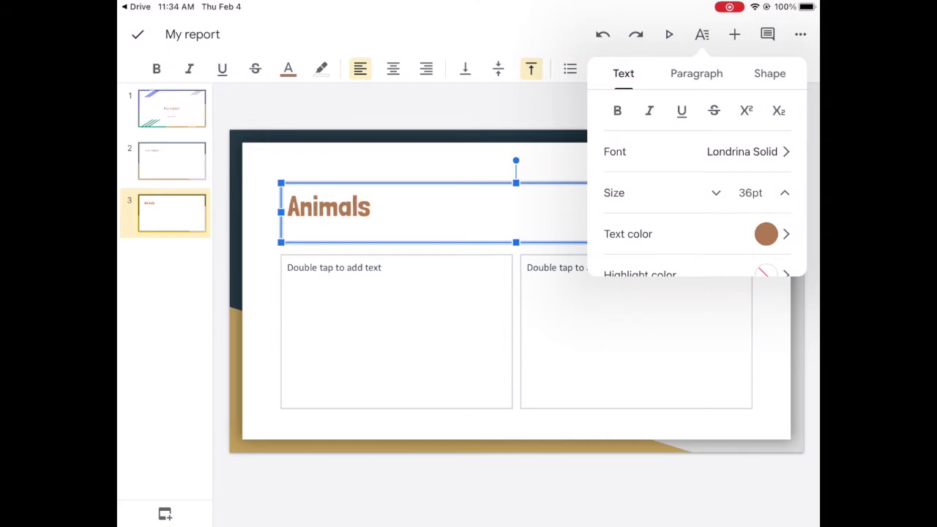
# - Color the "Animals" title text with the green from the theme colors
pyautogui.click(695, 233)
pyautogui.click(615, 161)
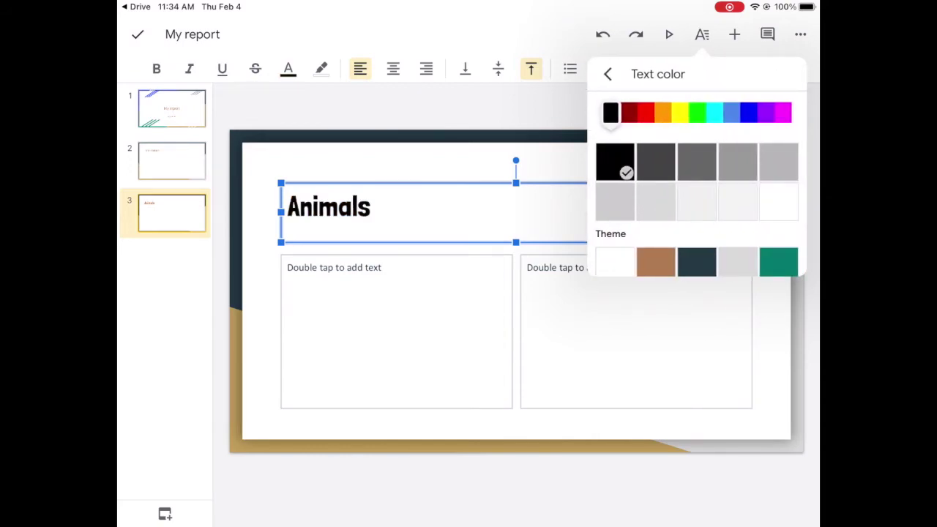
pyautogui.scroll(-2, 695, 183)
pyautogui.click(779, 202)
pyautogui.click(607, 74)
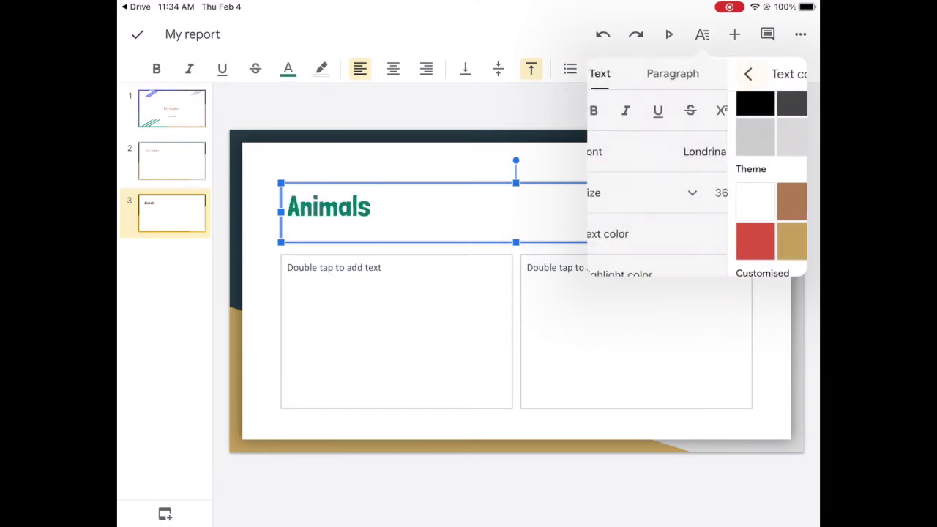
pyautogui.scroll(-2, 695, 183)
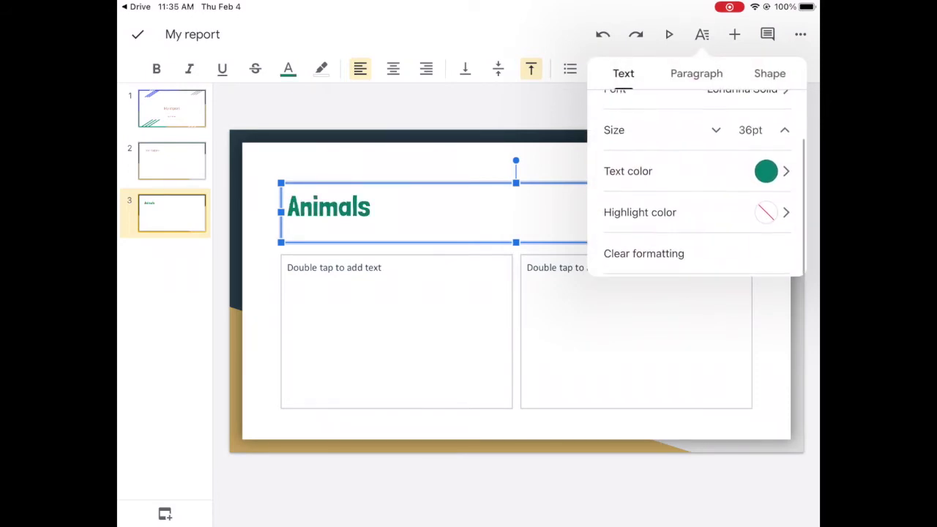
# - Delete the empty right-hand column text box from the Animals slide
pyautogui.click(636, 341)
pyautogui.click(636, 331)
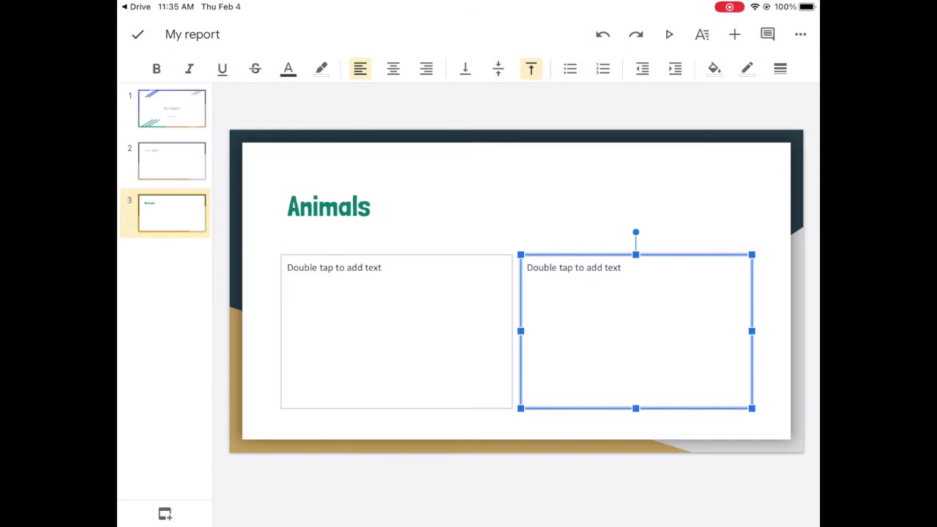
pyautogui.click(552, 442)
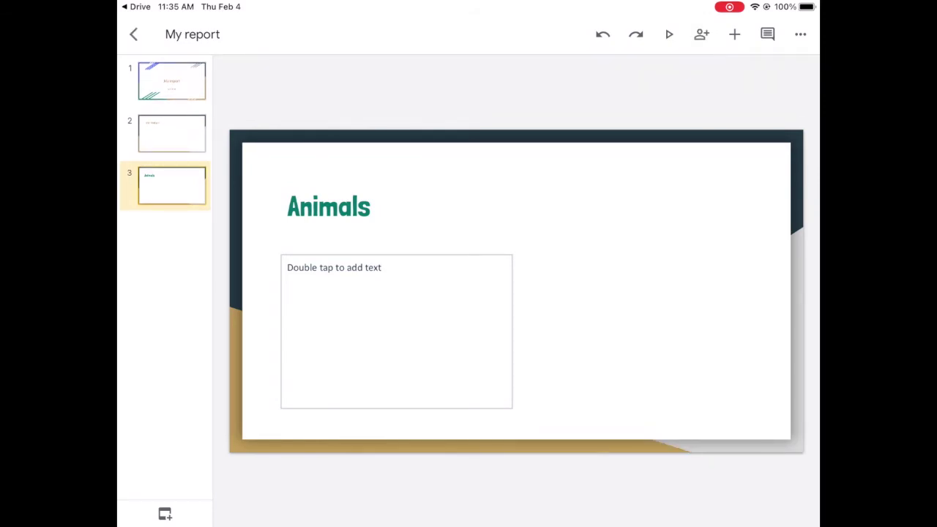
# - Insert the orange striped cat picture from Photos and place it in the empty right half of the Animals slide
pyautogui.click(735, 35)
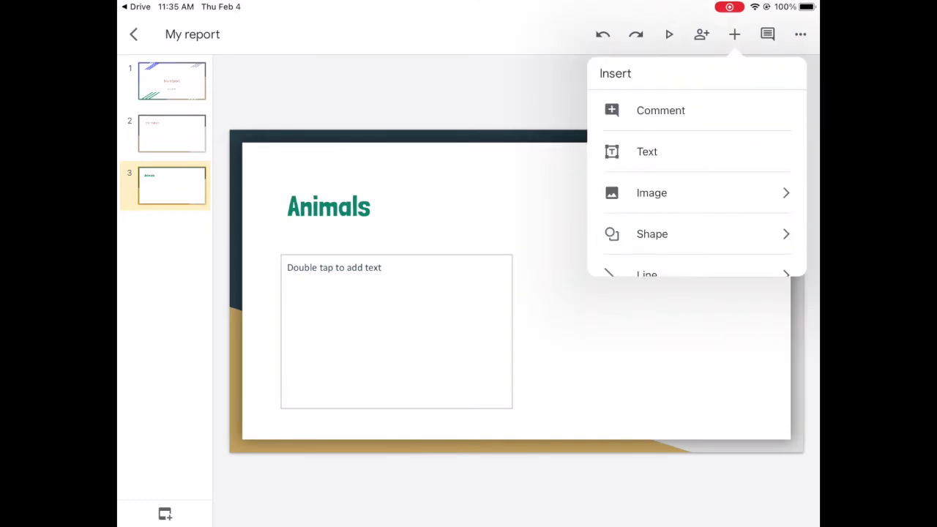
pyautogui.click(652, 193)
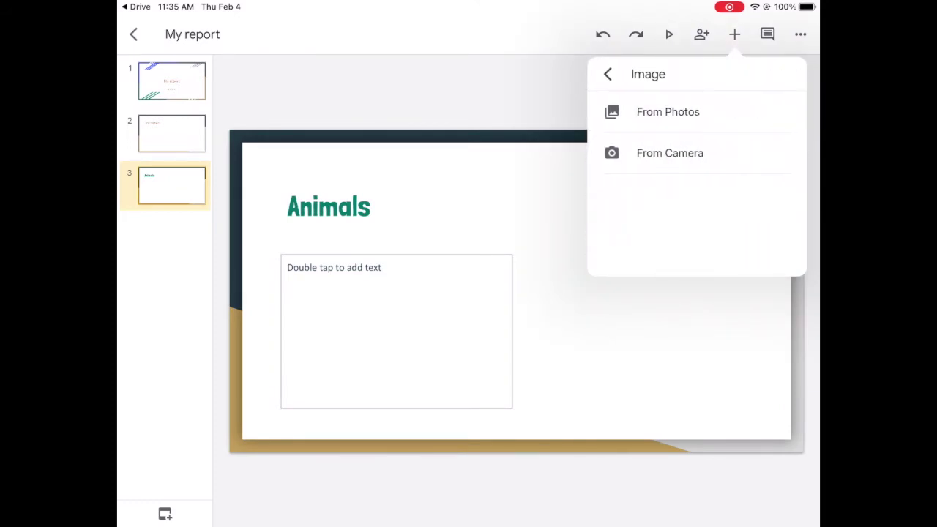
pyautogui.scroll(1, 697, 183)
pyautogui.click(668, 112)
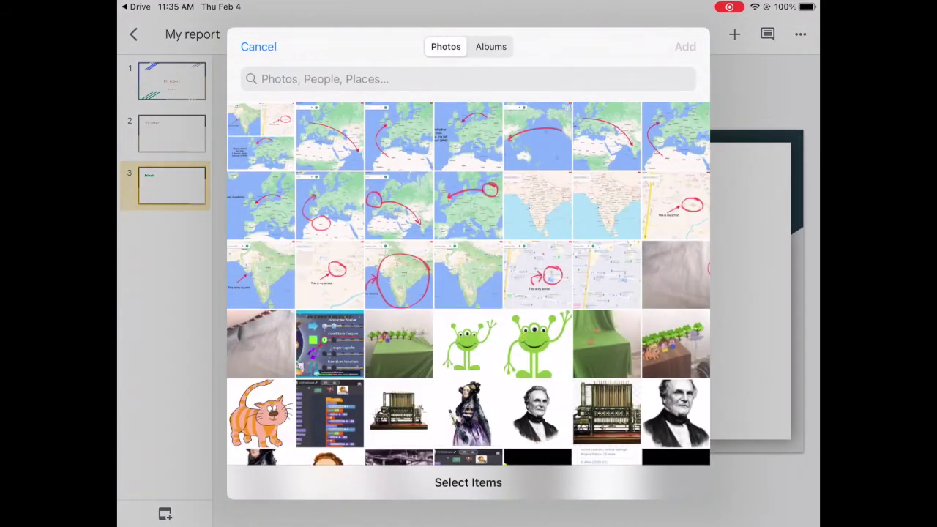
pyautogui.click(260, 413)
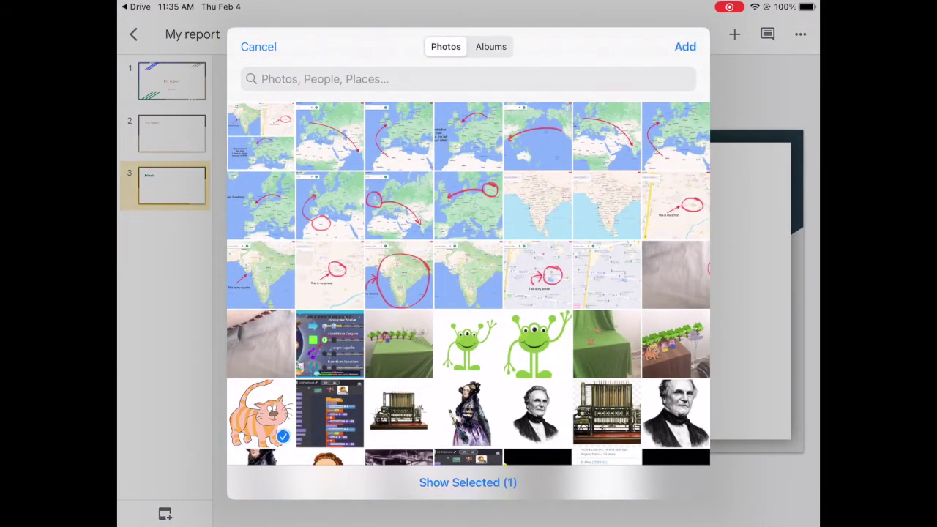
pyautogui.click(686, 46)
pyautogui.moveTo(606, 348); pyautogui.dragTo(665, 319)
pyautogui.click(138, 34)
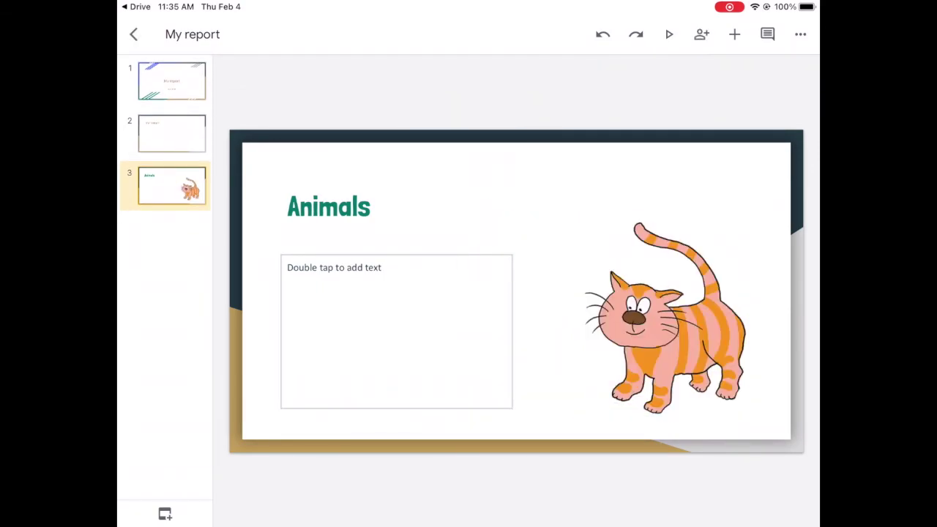
# - Enter "This is a cat" and "A cat has 9 lives" as separate lines in the text box under the Animals title
pyautogui.doubleClick(396, 329)
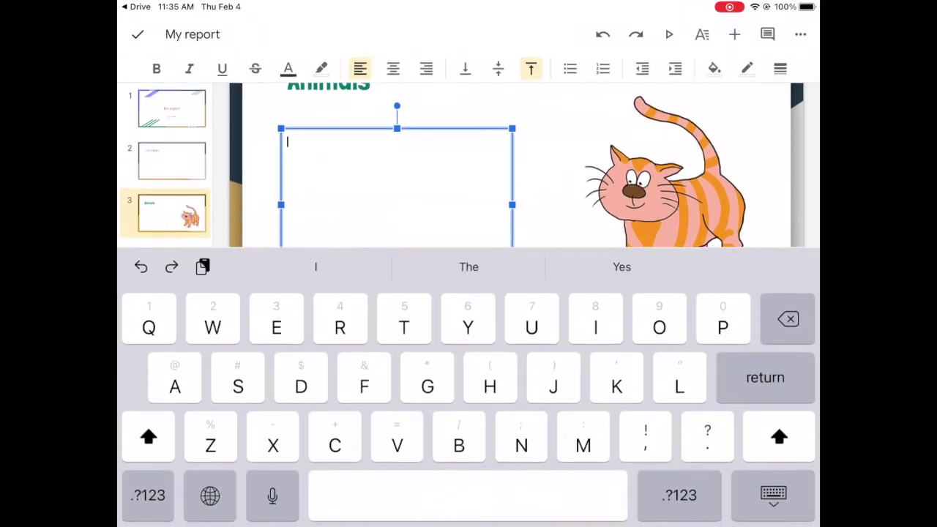
pyautogui.write('This is a cat')
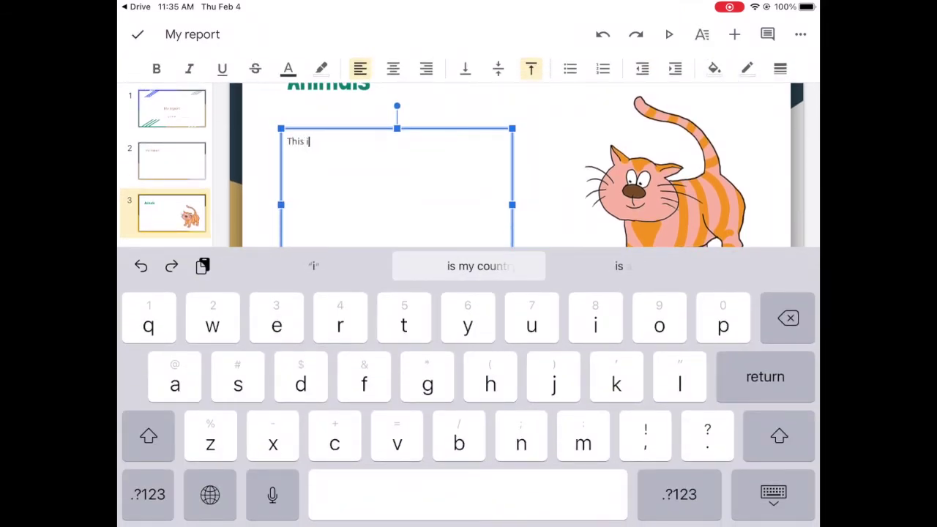
pyautogui.press('Return')
pyautogui.press('Return')
pyautogui.write('A cat ')
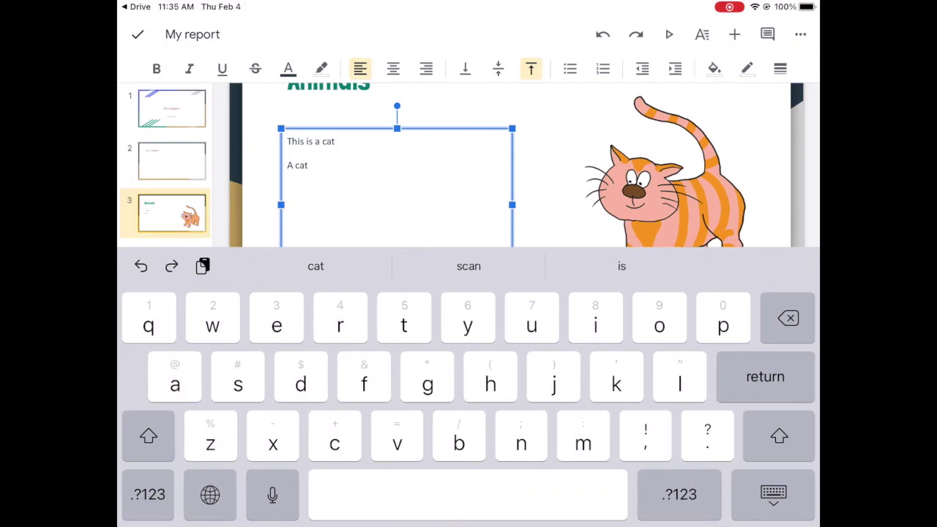
pyautogui.write('has 9 lives')
# - Add the lines "A cat likes to chase mice" and "A cat is very flexible" below the existing cat text
pyautogui.press('Return')
pyautogui.press('Return')
pyautogui.write('A cat lik')
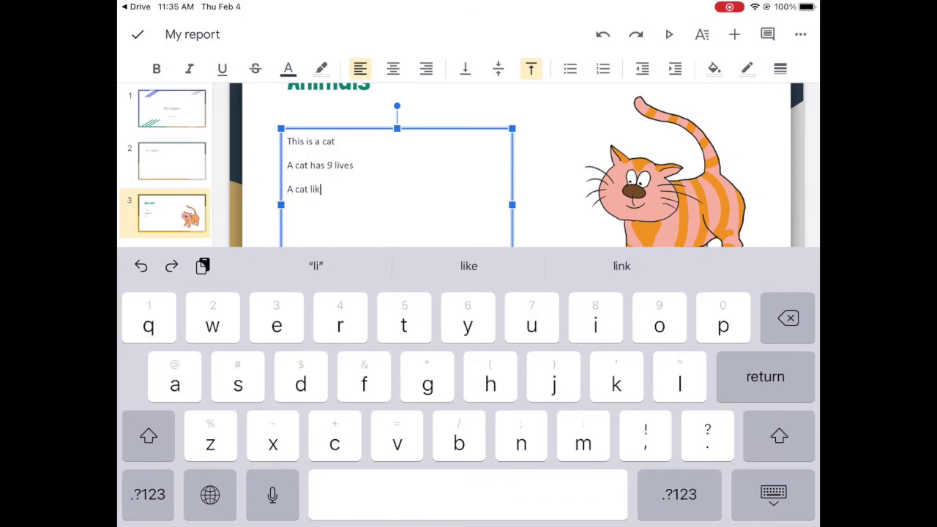
pyautogui.write('es to chase mice')
pyautogui.press('Return')
pyautogui.press('Return')
pyautogui.write('A ')
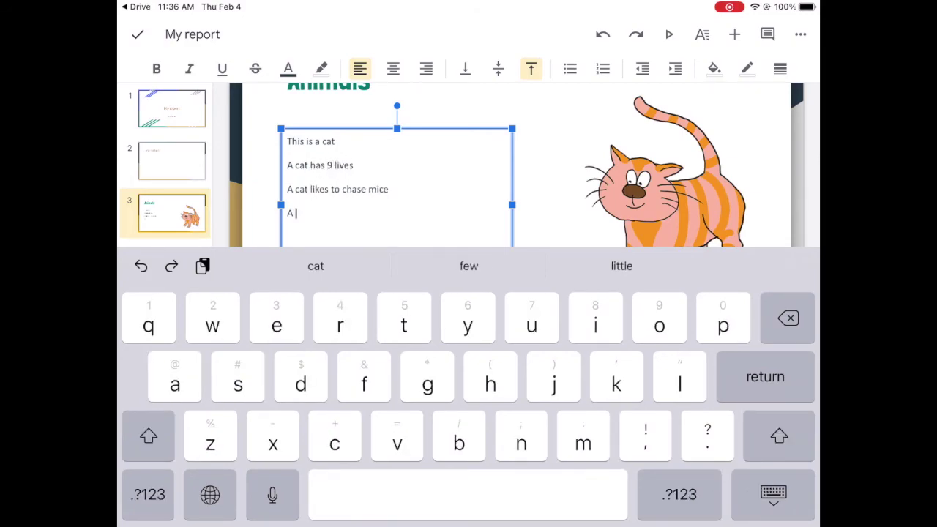
pyautogui.write('cat is very flexible')
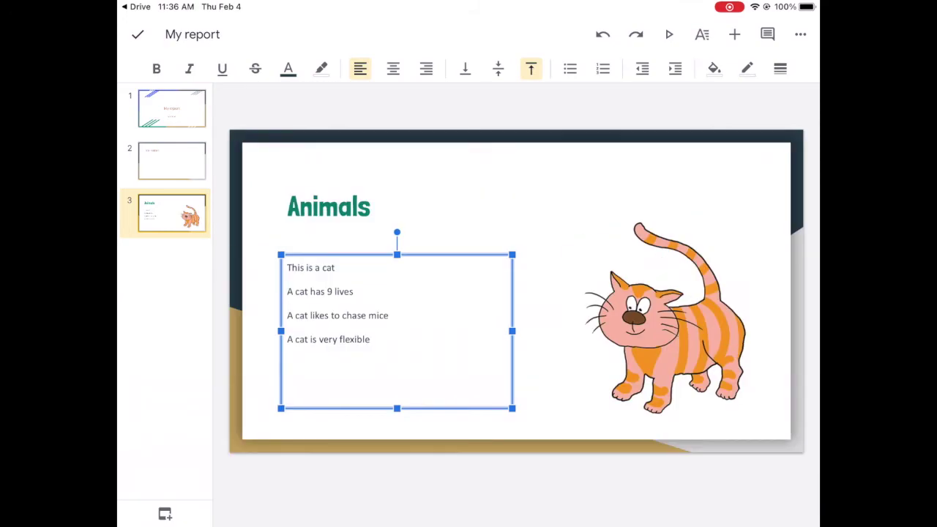
# - Format the three lines below "This is a cat" as a bulleted list
pyautogui.doubleClick(355, 339)
pyautogui.moveTo(339, 209); pyautogui.dragTo(287, 162)
pyautogui.click(571, 68)
pyautogui.click(603, 68)
pyautogui.click(571, 68)
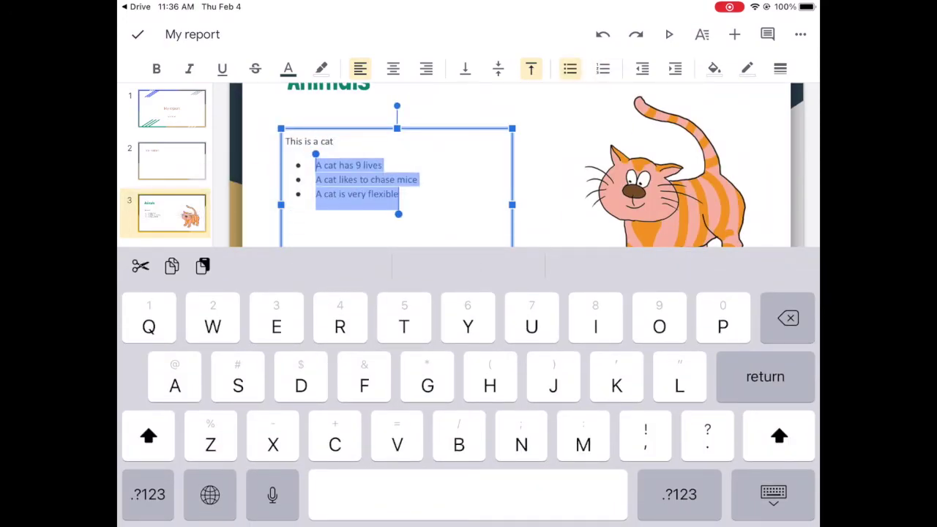
# - Add an unbulleted line reading "More information - here" below the bulleted list
pyautogui.press('Return')
pyautogui.write('More inf')
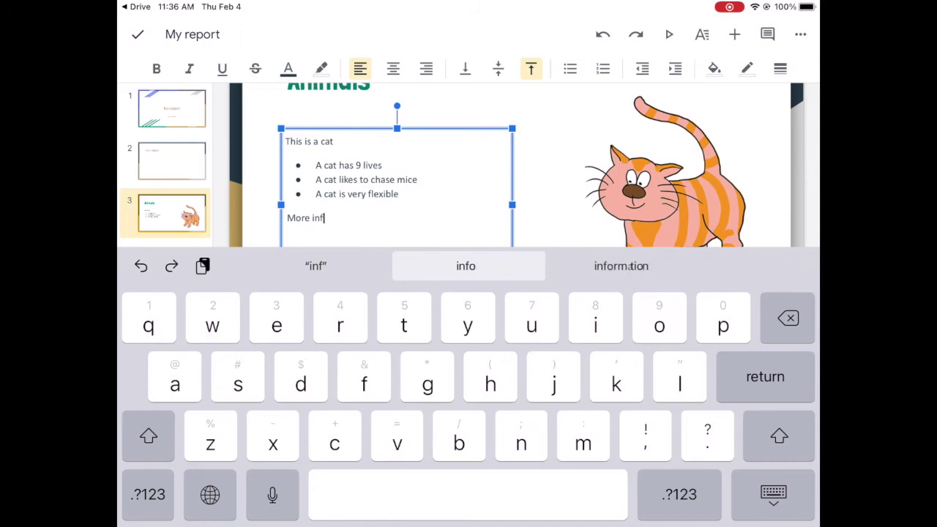
pyautogui.write('ormation ')
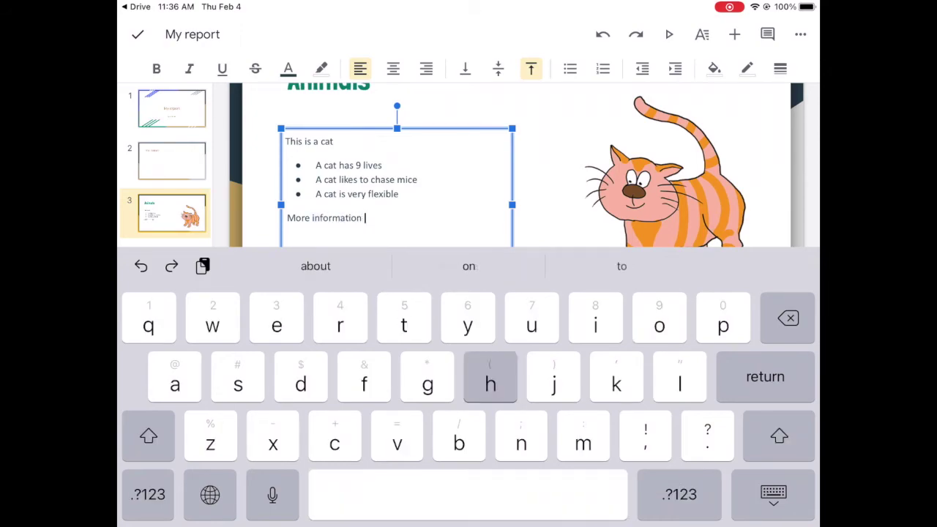
pyautogui.write('- here')
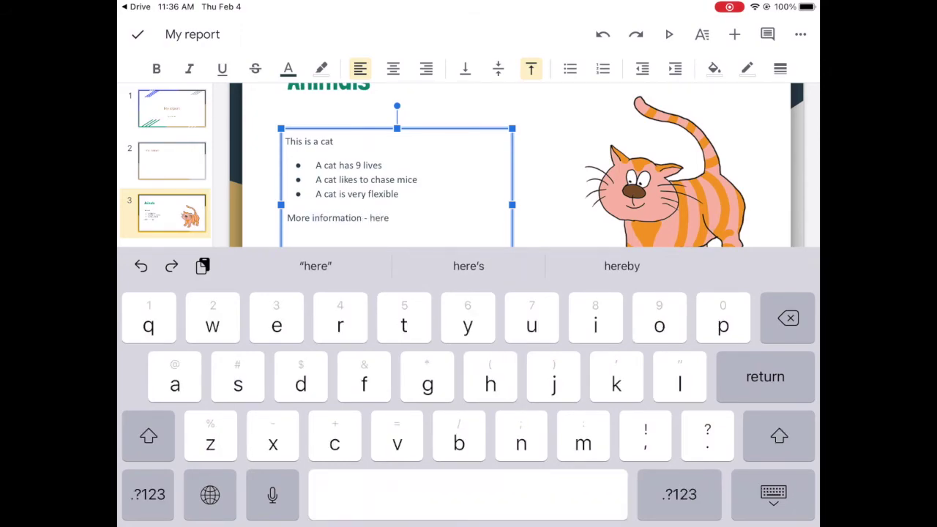
pyautogui.doubleClick(379, 218)
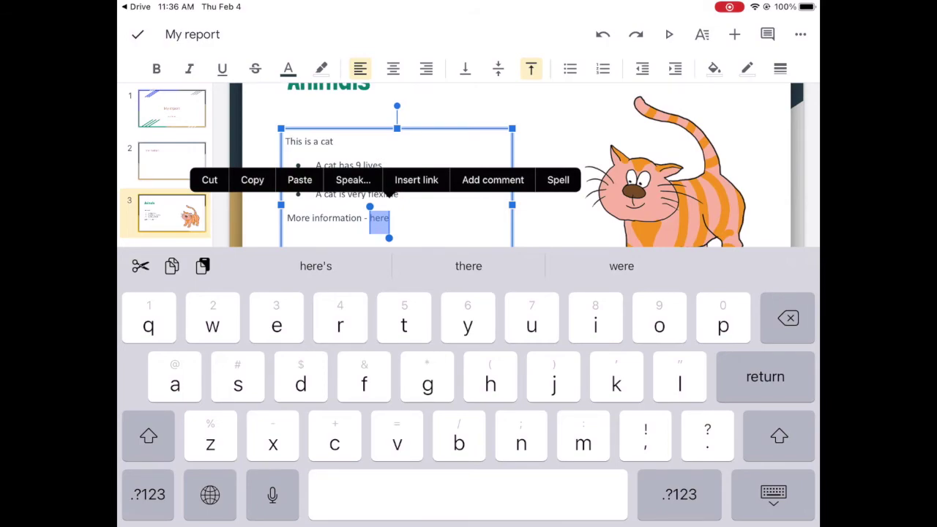
pyautogui.click(416, 179)
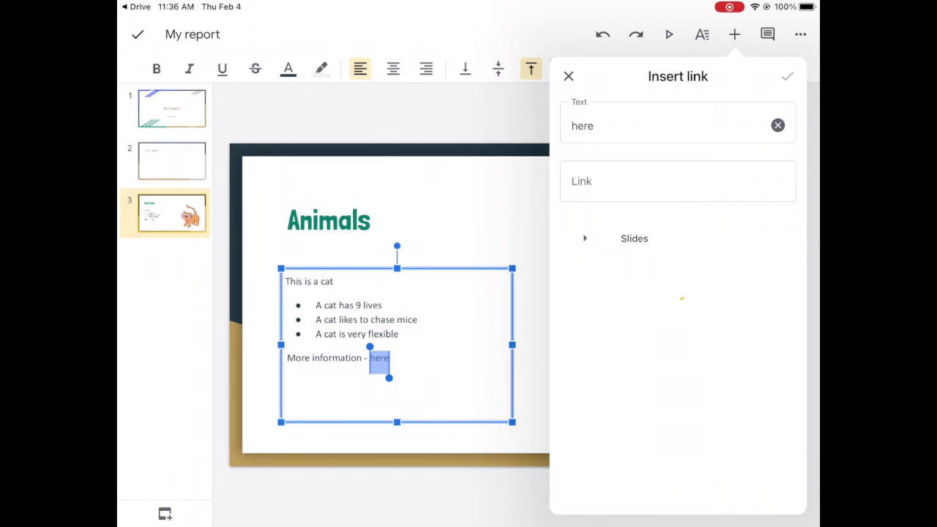
pyautogui.click(678, 182)
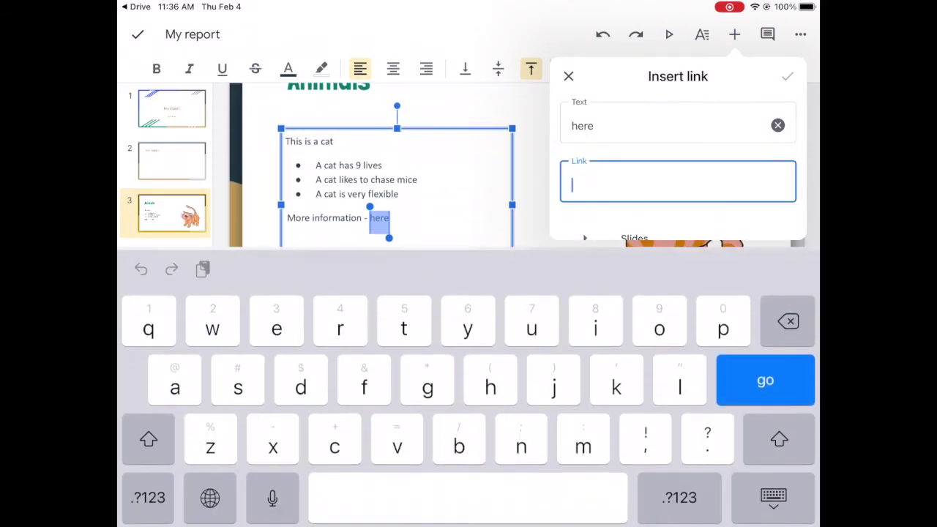
pyautogui.write('www.')
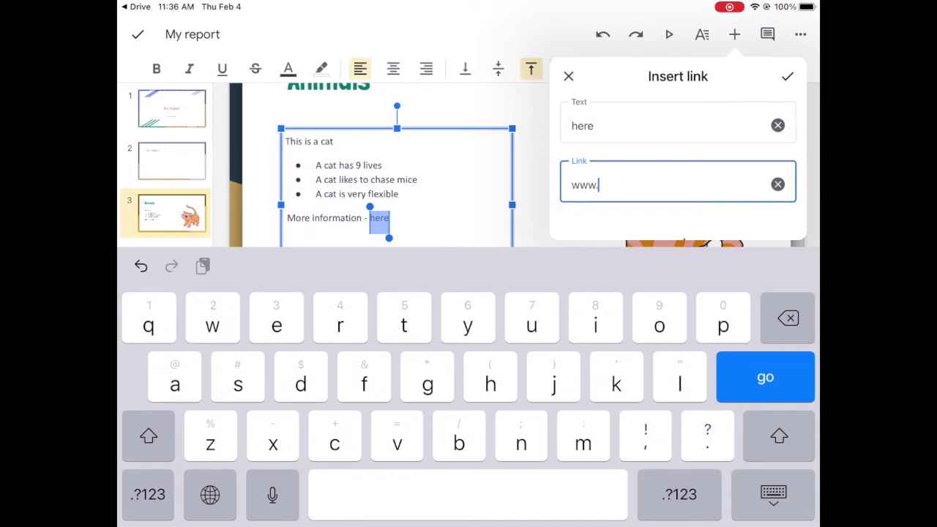
pyautogui.write('cats.com')
pyautogui.press('Return')
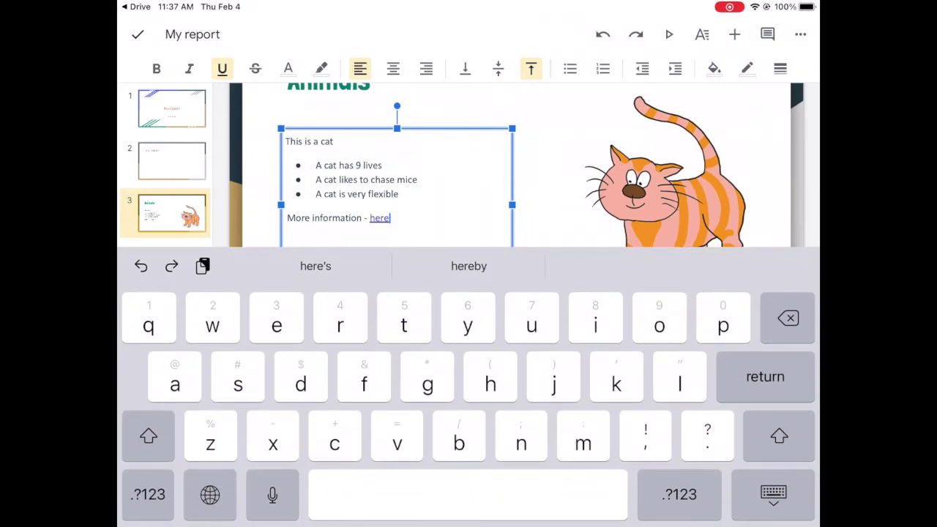
pyautogui.click(137, 34)
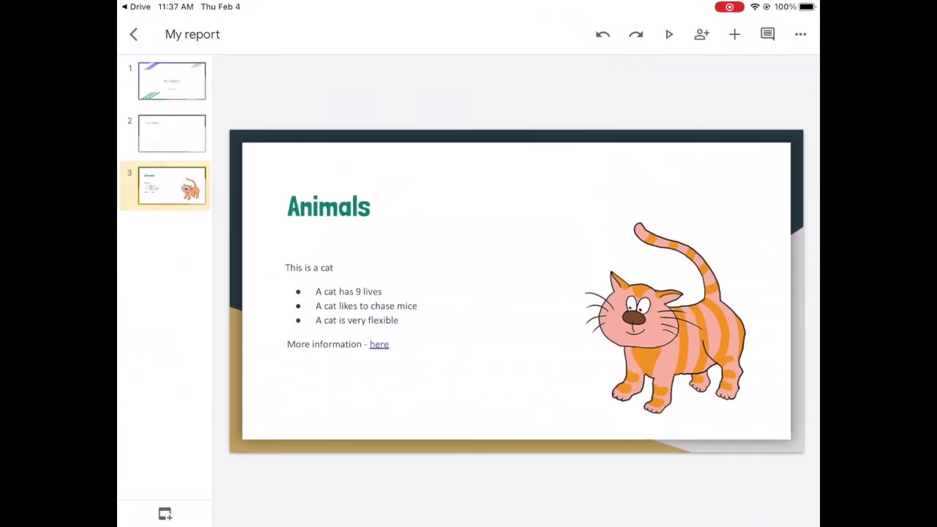
# - Go to the Information slide and look through the basic shapes, arrows and callouts that can be inserted
pyautogui.click(172, 134)
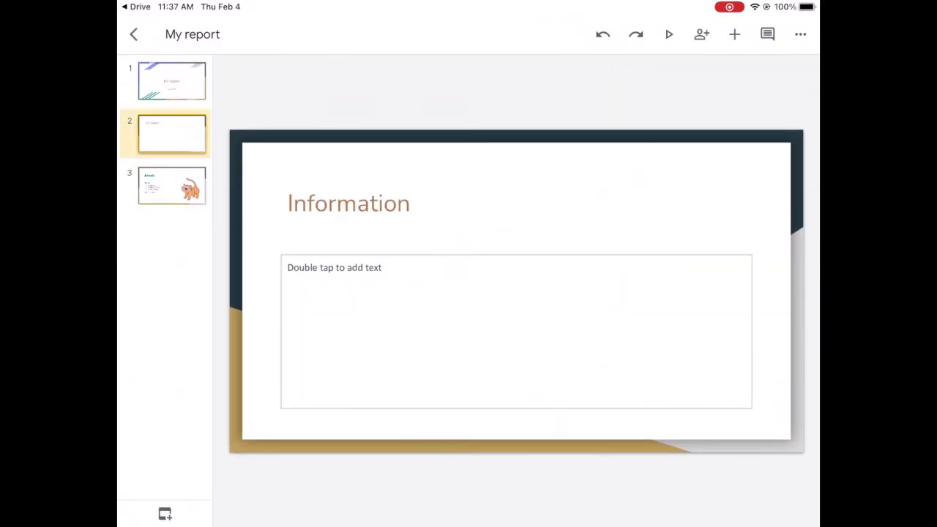
pyautogui.click(734, 35)
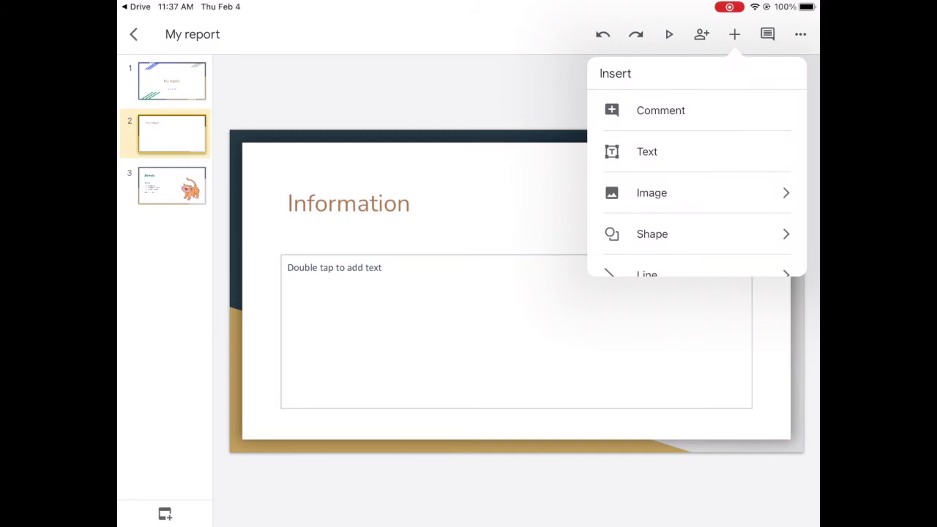
pyautogui.scroll(-3, 695, 191)
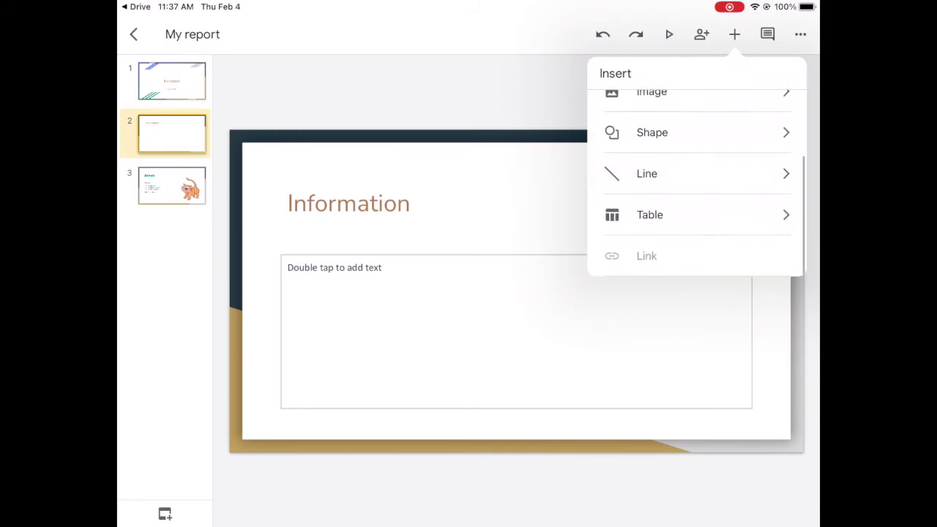
pyautogui.click(652, 133)
pyautogui.scroll(-2, 696, 202)
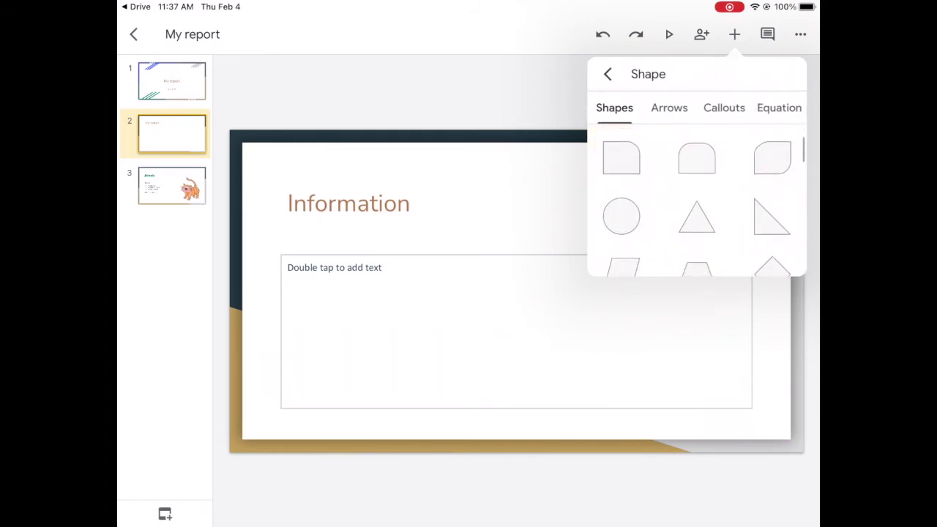
pyautogui.scroll(2, 696, 201)
pyautogui.click(670, 108)
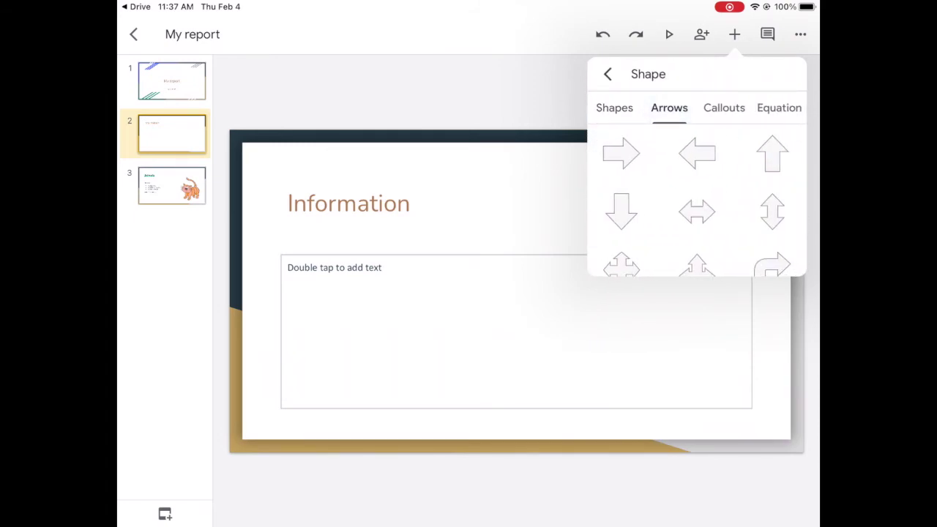
pyautogui.click(724, 108)
pyautogui.scroll(-3, 697, 201)
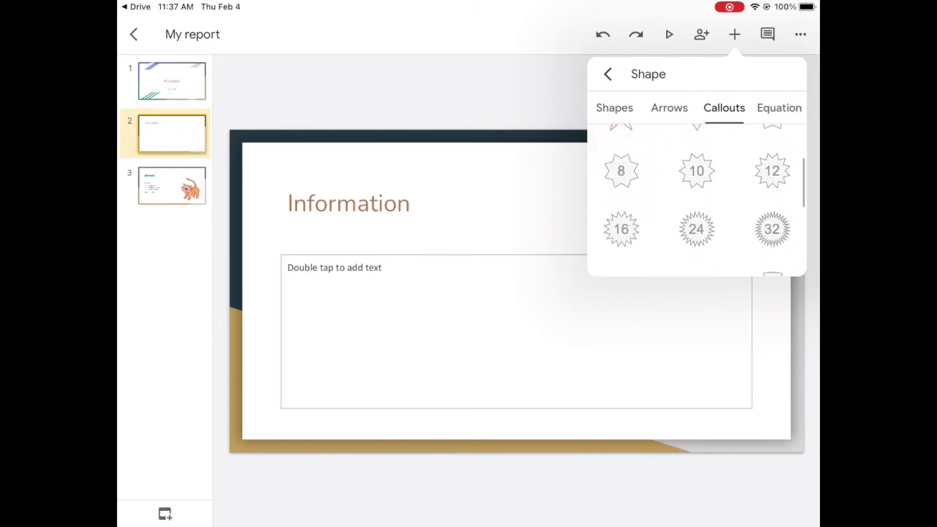
pyautogui.click(623, 216)
# - Insert an oval speech bubble from the callout shapes on the Information slide
pyautogui.click(734, 34)
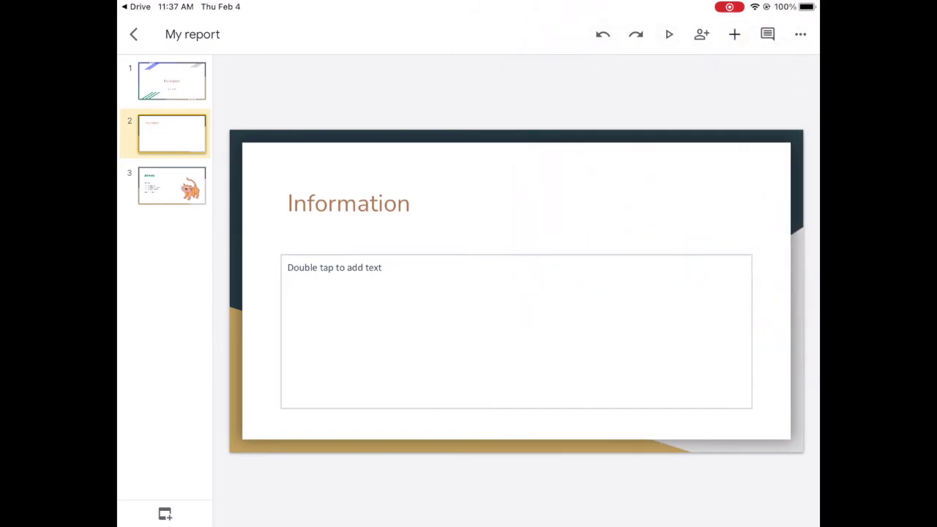
pyautogui.scroll(-1, 696, 202)
pyautogui.click(652, 179)
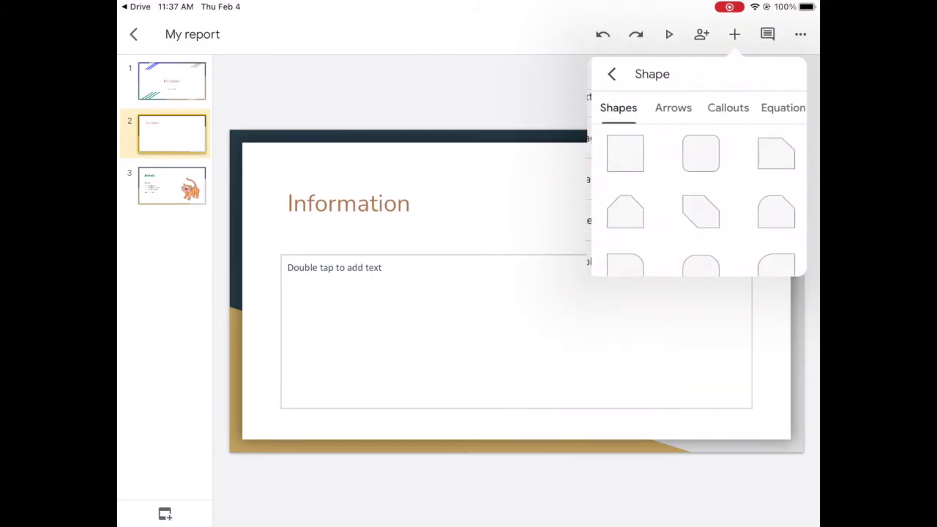
pyautogui.click(724, 107)
pyautogui.scroll(-2, 697, 201)
pyautogui.scroll(-3, 697, 205)
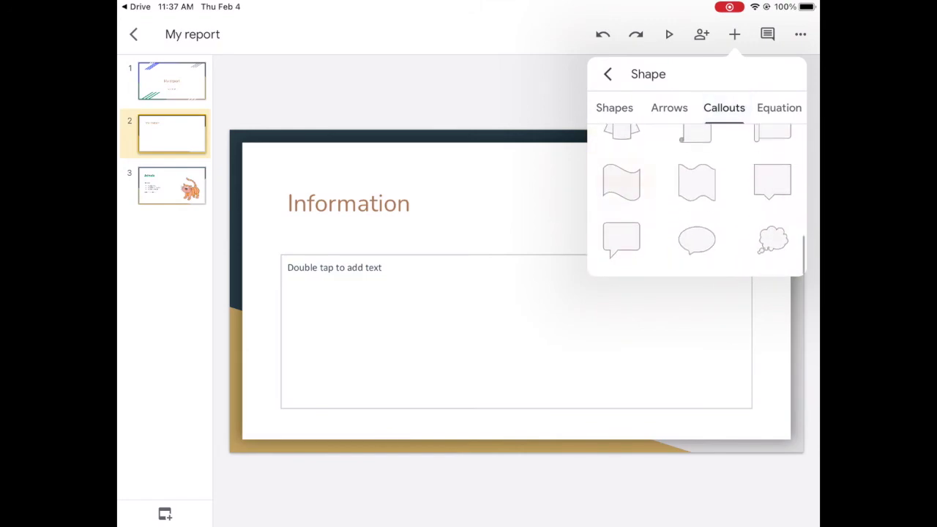
pyautogui.click(697, 250)
# - Enlarge the oval speech bubble and position it to the right of the Information title
pyautogui.moveTo(516, 289); pyautogui.dragTo(580, 200)
pyautogui.moveTo(625, 230); pyautogui.dragTo(690, 280)
pyautogui.moveTo(613, 225); pyautogui.dragTo(655, 212)
pyautogui.moveTo(622, 282); pyautogui.dragTo(582, 260)
pyautogui.moveTo(654, 213); pyautogui.dragTo(620, 203)
# - Enter the text "Did you know?" inside the speech bubble on the Information slide
pyautogui.doubleClick(620, 203)
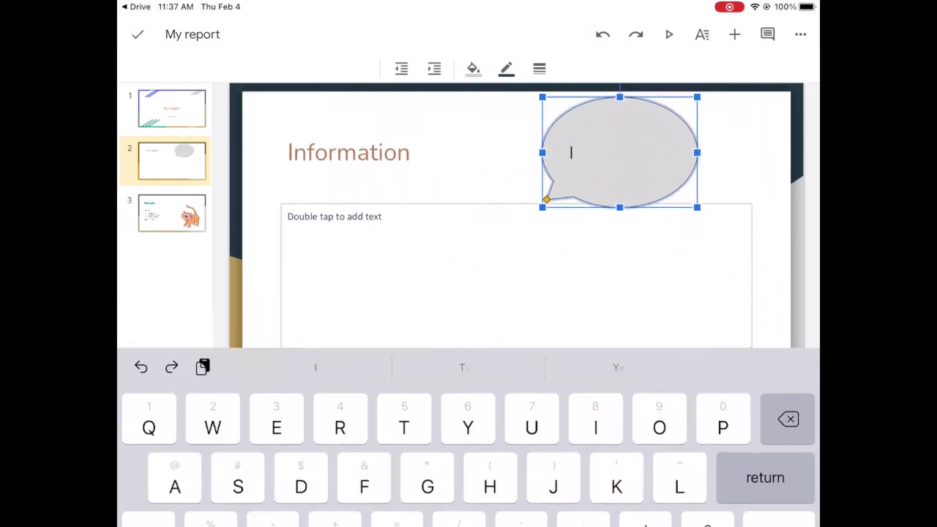
pyautogui.write('Did y')
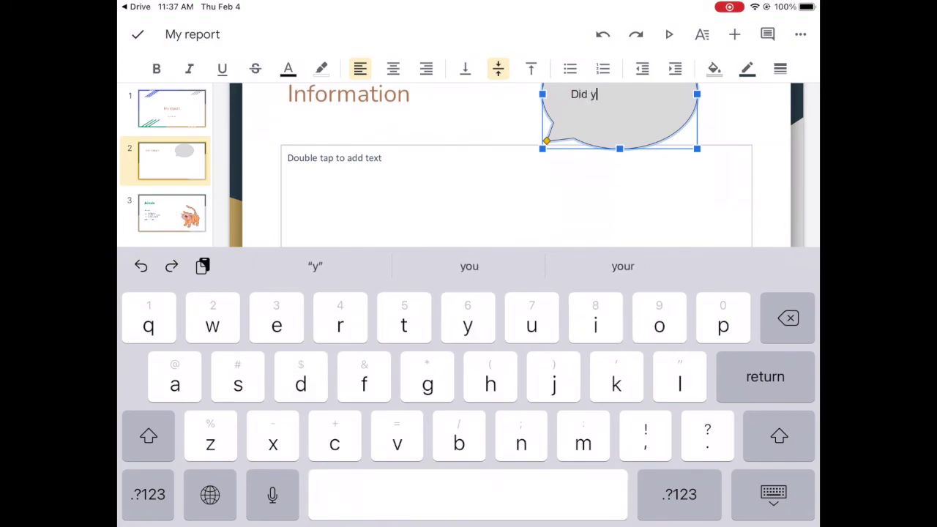
pyautogui.write('ou know')
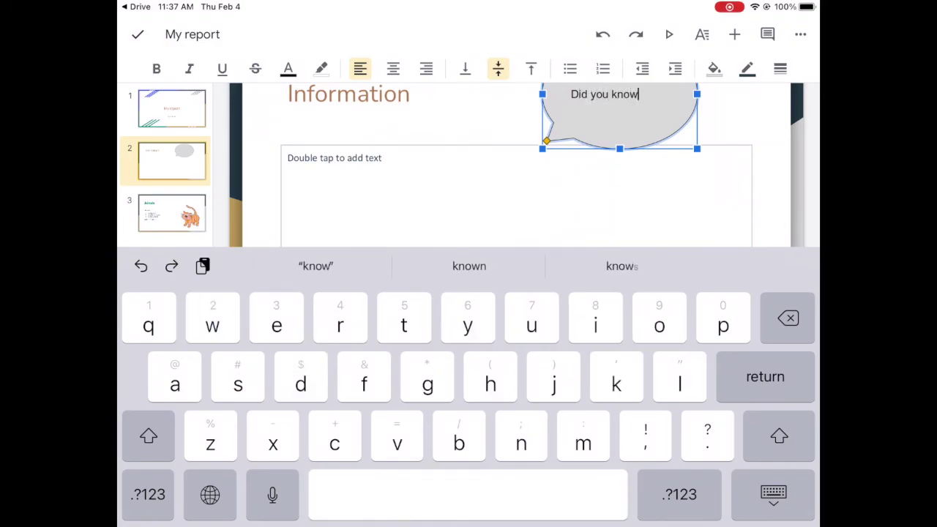
pyautogui.write('.')
pyautogui.press('BackSpace')
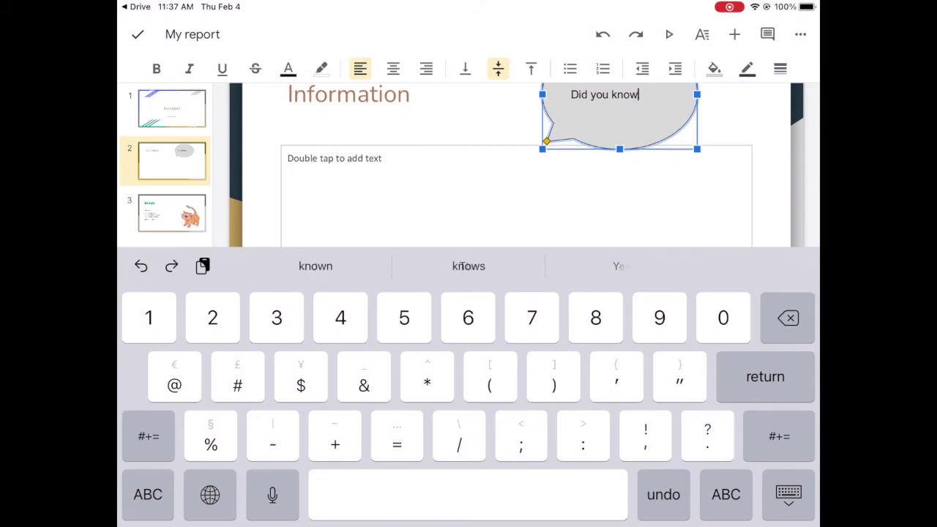
pyautogui.write('?')
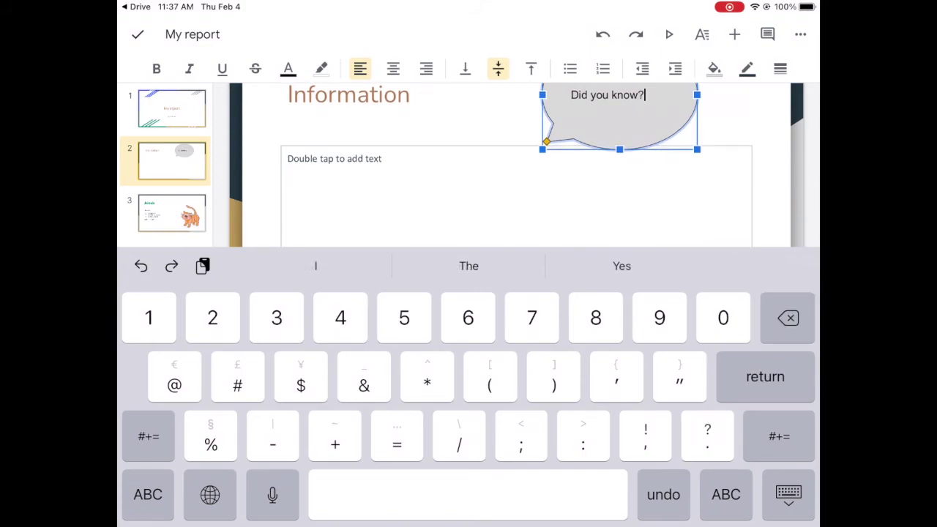
# - Center the "Did you know?" text horizontally inside the speech bubble
pyautogui.click(394, 69)
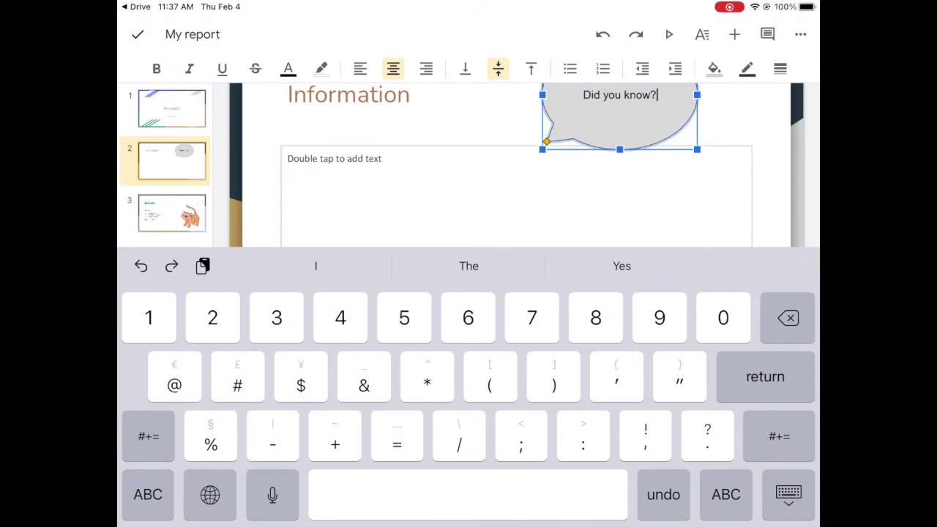
pyautogui.click(788, 494)
# - Try bright green, pale red and light orange solid fills on the speech bubble
pyautogui.click(714, 68)
pyautogui.scroll(-2, 698, 242)
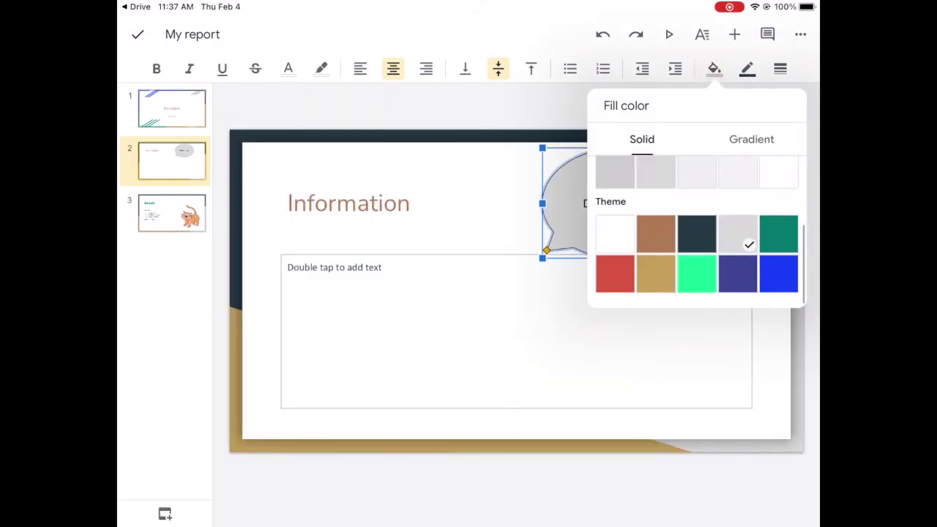
pyautogui.click(697, 268)
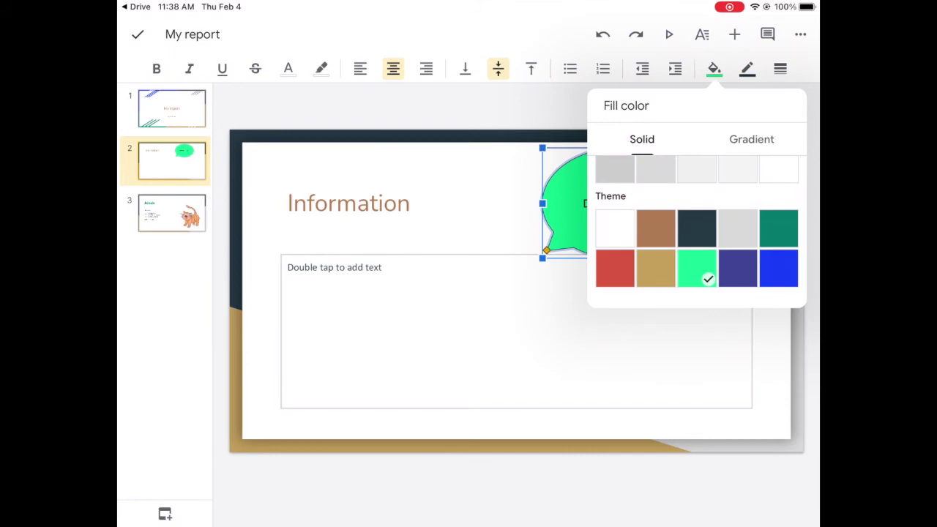
pyautogui.scroll(2, 698, 232)
pyautogui.click(628, 214)
pyautogui.scroll(-1, 697, 241)
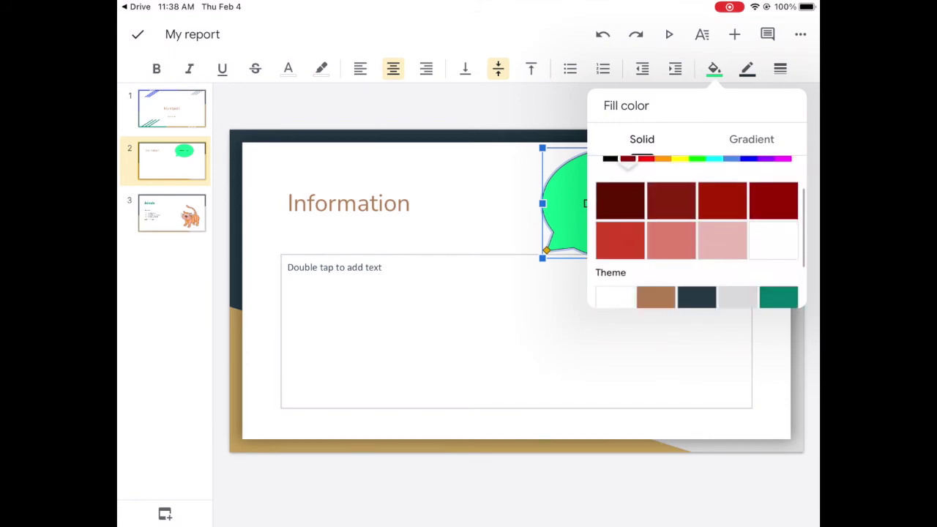
pyautogui.click(722, 239)
pyautogui.scroll(1, 697, 232)
pyautogui.click(663, 192)
pyautogui.click(672, 281)
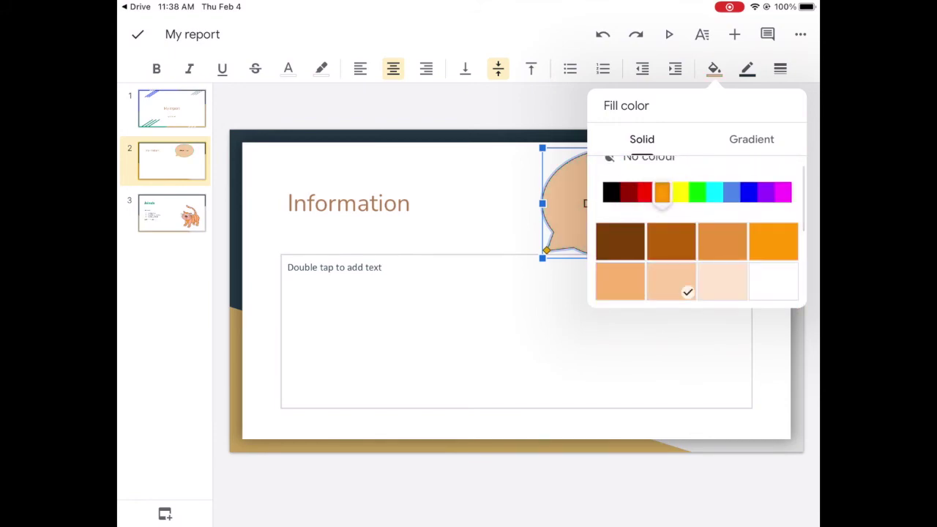
# - Fill the speech bubble with a solid pale cyan tint, look at the gradient fills, and finish editing the shape
pyautogui.click(714, 192)
pyautogui.click(722, 280)
pyautogui.click(752, 140)
pyautogui.scroll(-2, 697, 232)
pyautogui.click(643, 139)
pyautogui.click(715, 68)
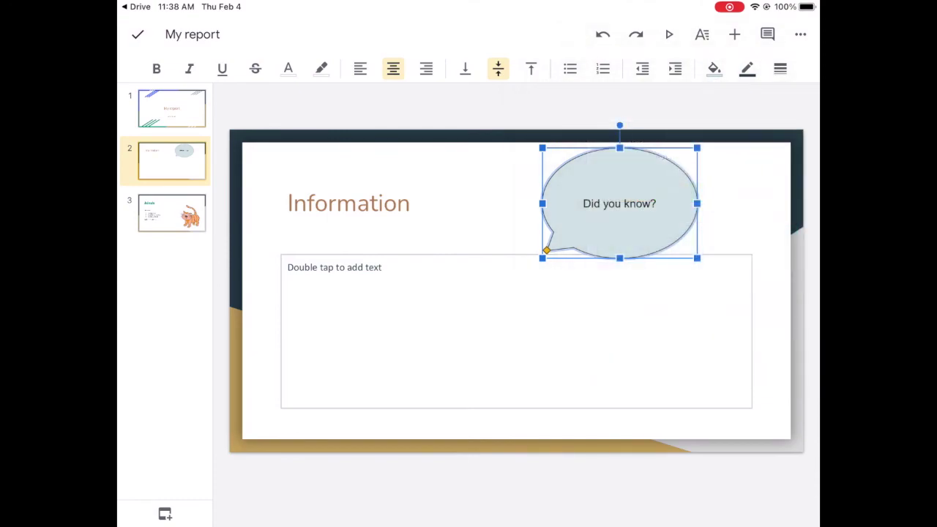
pyautogui.click(138, 35)
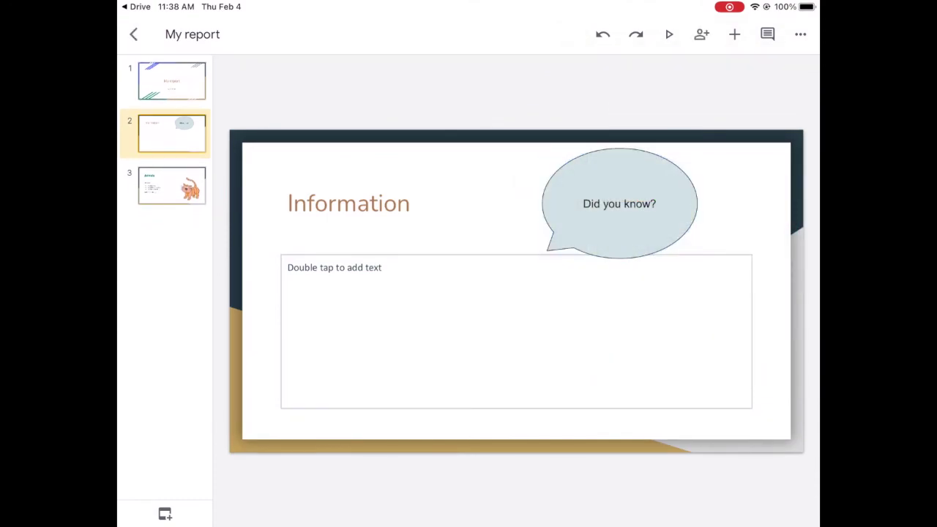
# - Look at the form for sharing the presentation with people or groups, and close it without adding anyone
pyautogui.click(701, 34)
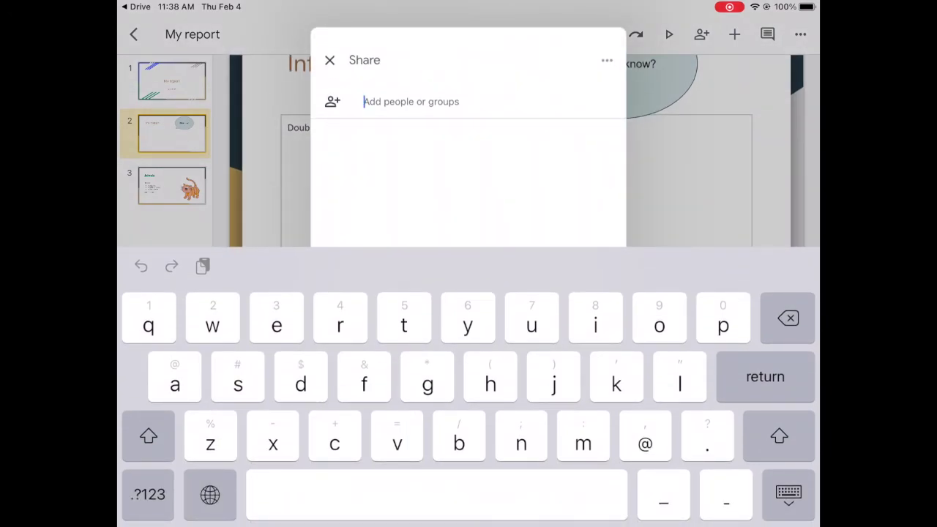
pyautogui.click(607, 60)
pyautogui.click(329, 142)
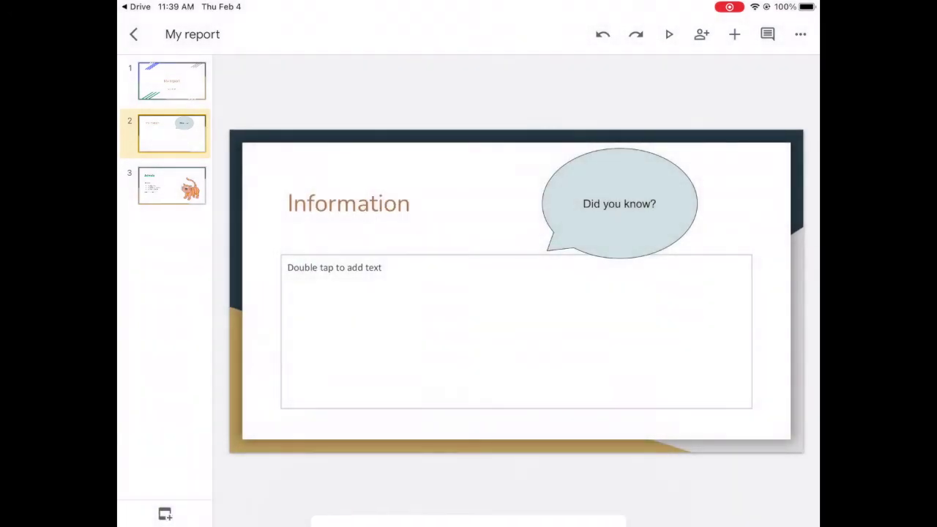
# - Review the share and export options of "My report" and close them
pyautogui.click(800, 34)
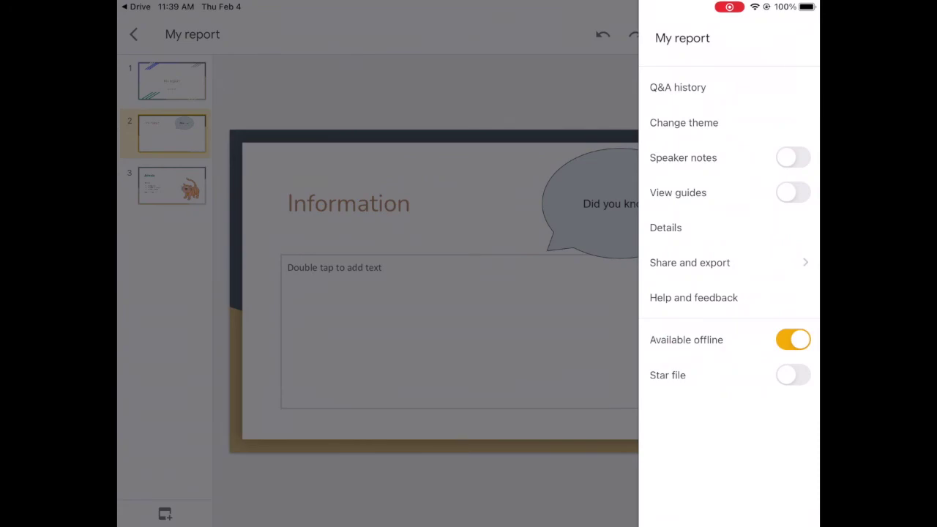
pyautogui.click(690, 262)
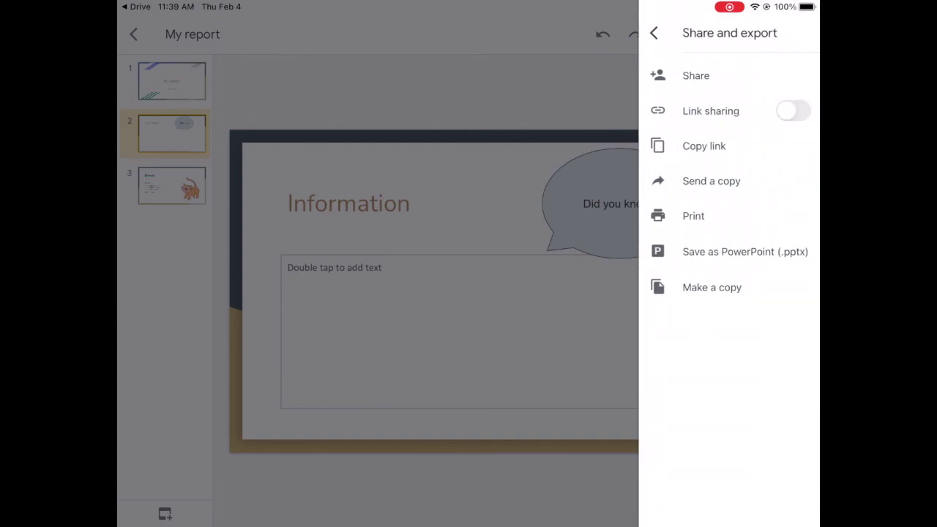
pyautogui.click(439, 330)
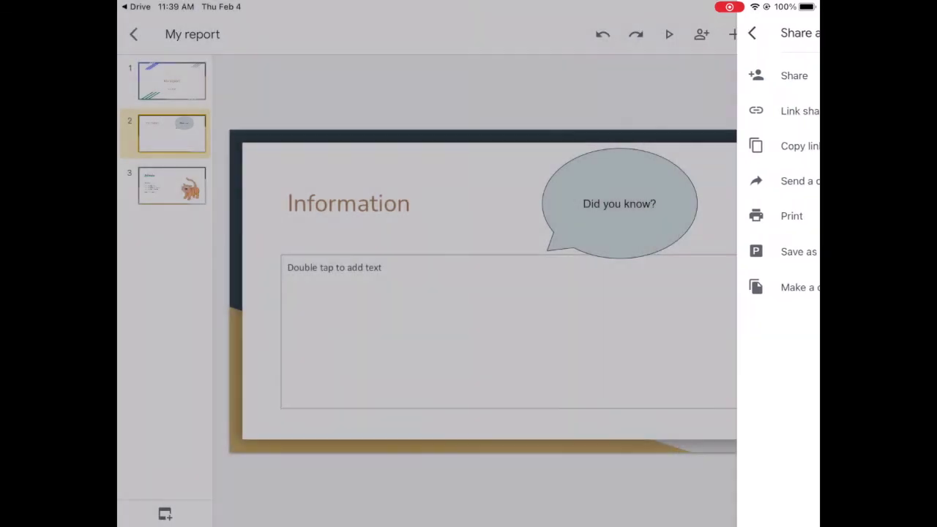
# - Copy the sharing link of the "My report" presentation from its share and export options
pyautogui.click(801, 34)
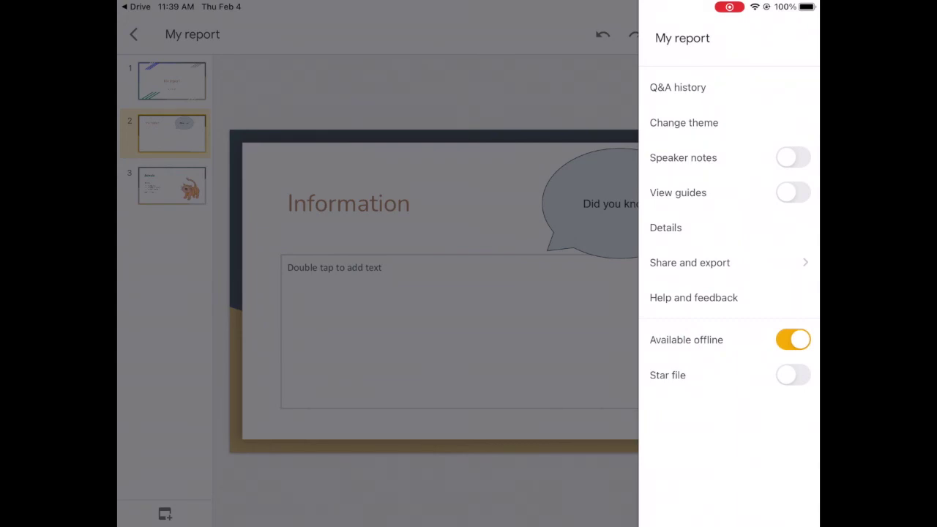
pyautogui.click(690, 263)
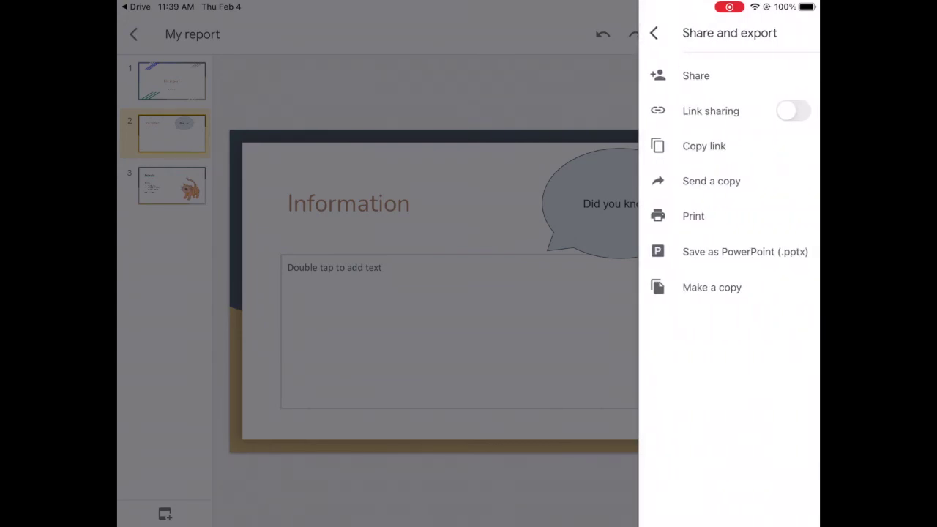
pyautogui.click(715, 146)
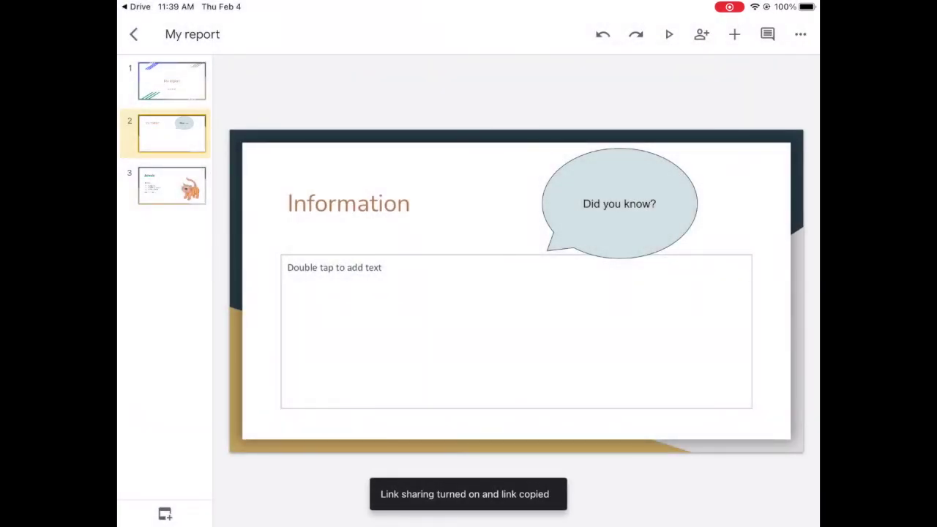
# - Reopen the share and export options to check the presentation's link sharing setting
pyautogui.click(800, 33)
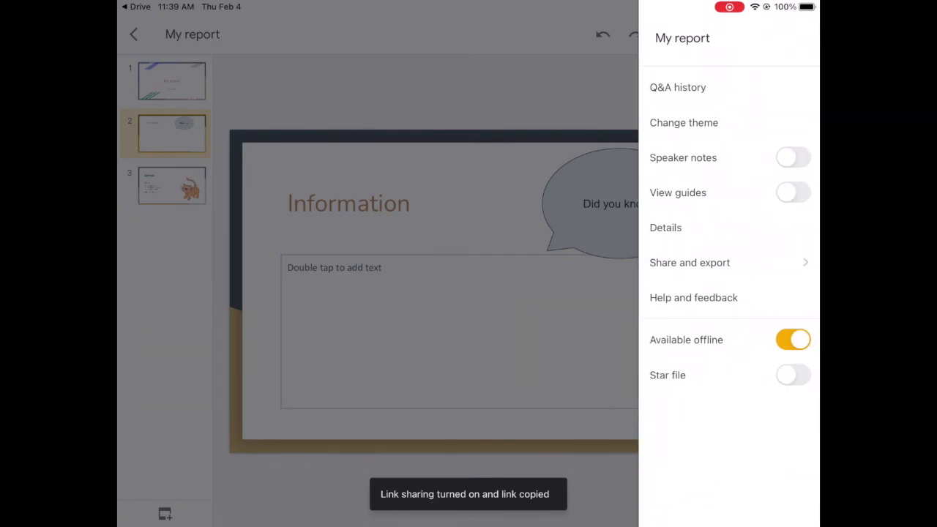
pyautogui.click(689, 262)
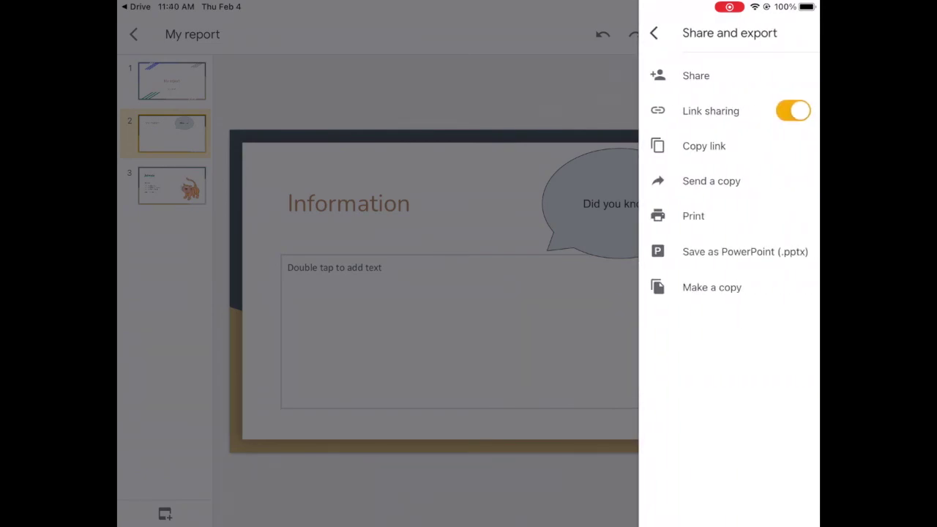